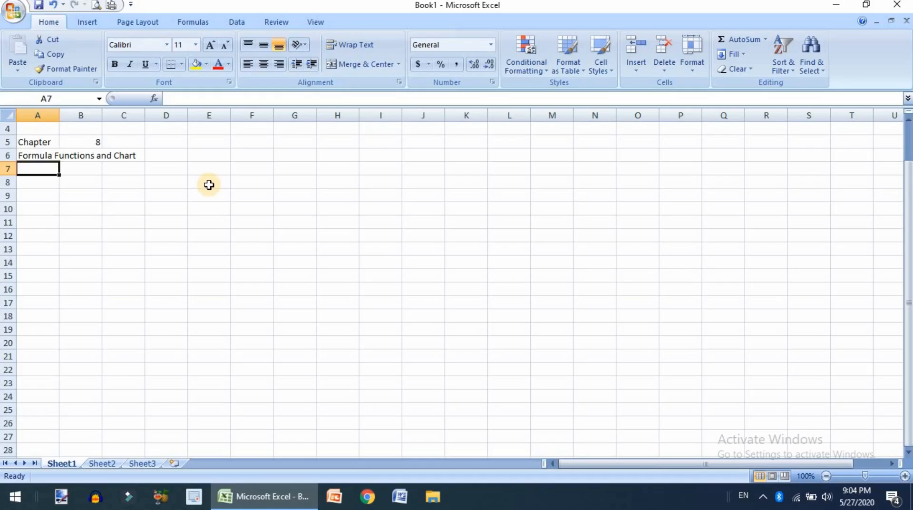
Enter 99 in cell A7 and 52 in cell B7, below the chapter title.
type("99")
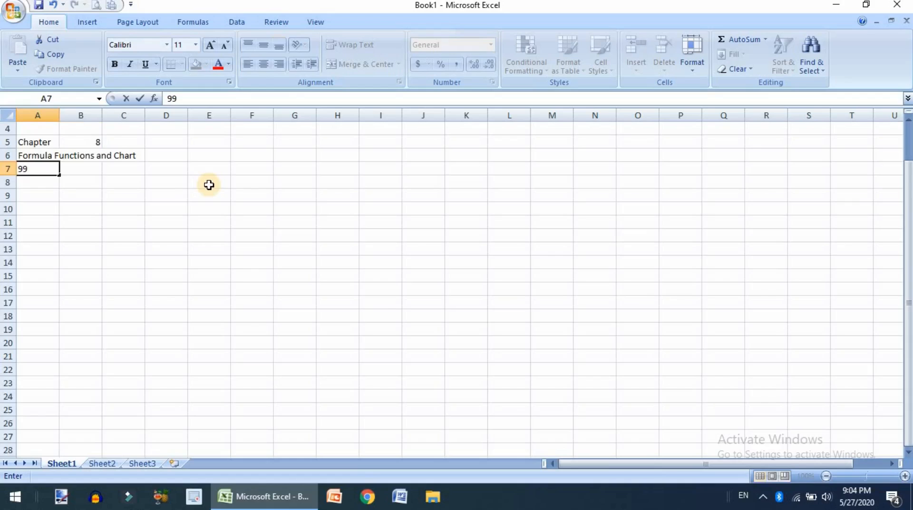
key("Tab")
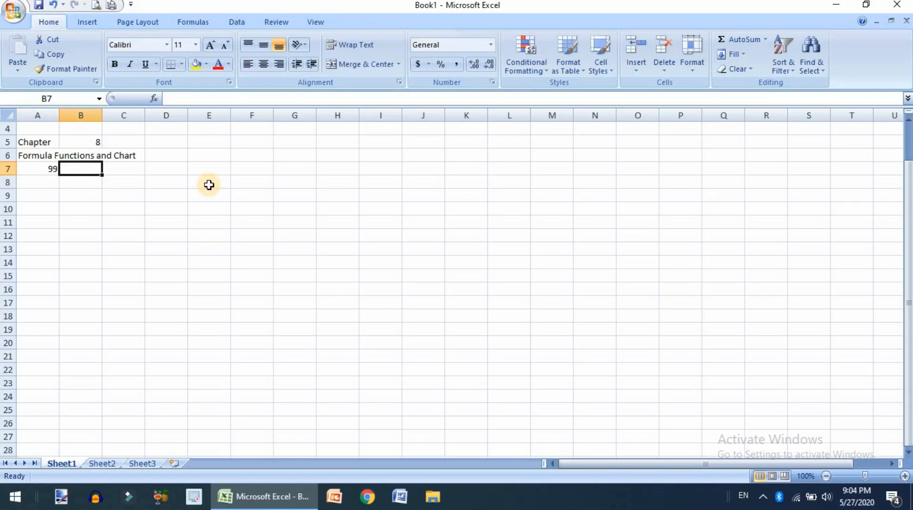
type("52")
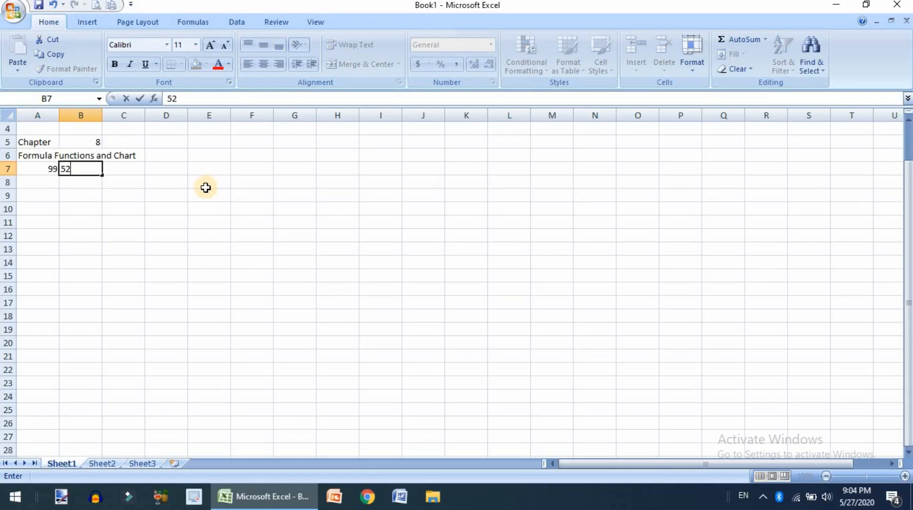
left_click(198, 192)
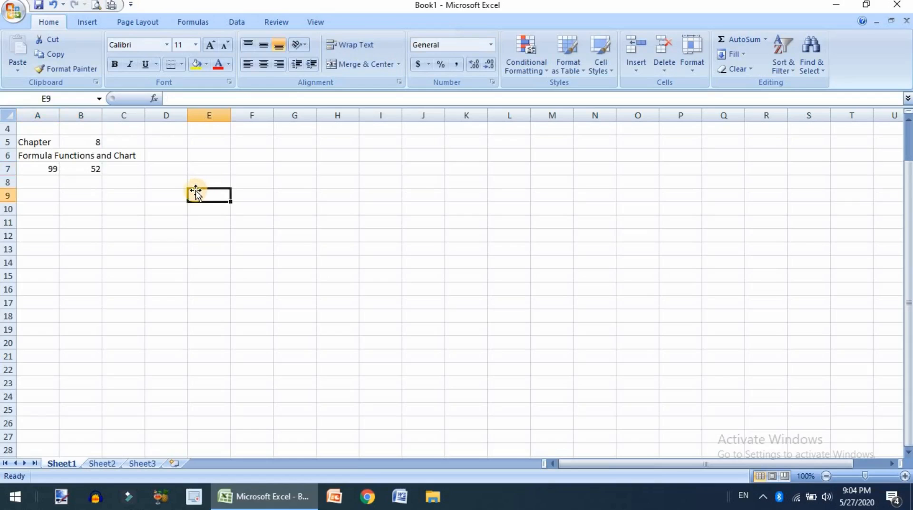
scroll(196, 191, "up", 4)
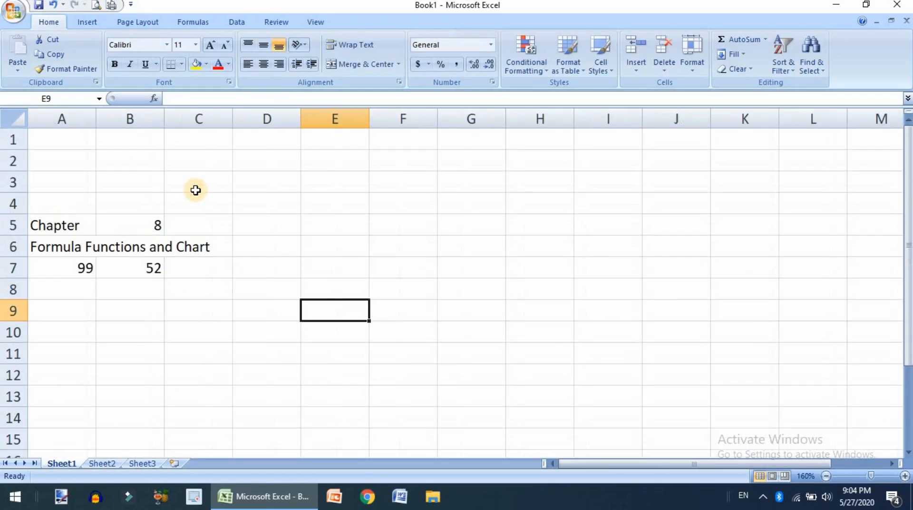
left_click(257, 273)
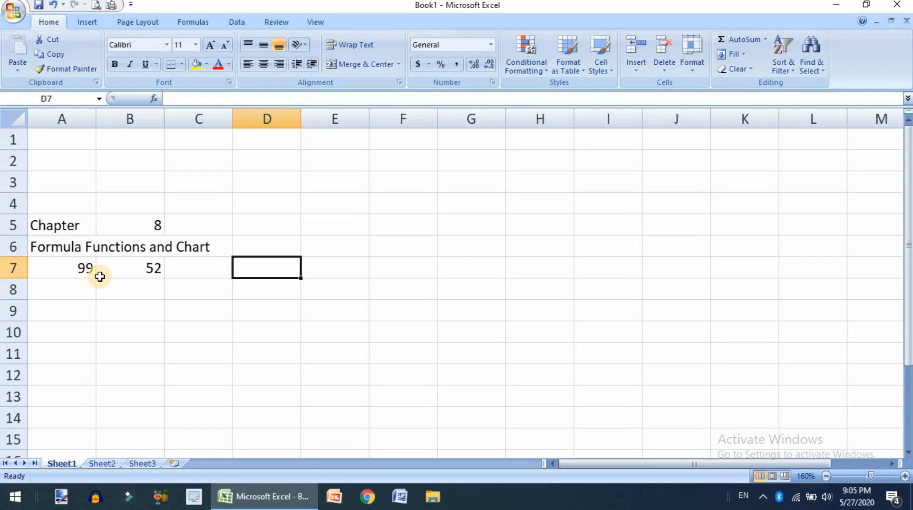
left_click(67, 267)
left_click(124, 259)
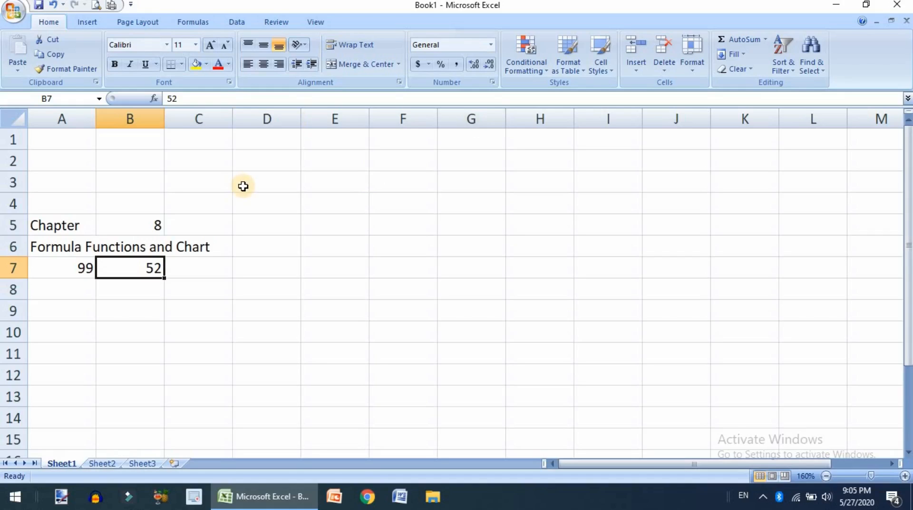
left_click(309, 247)
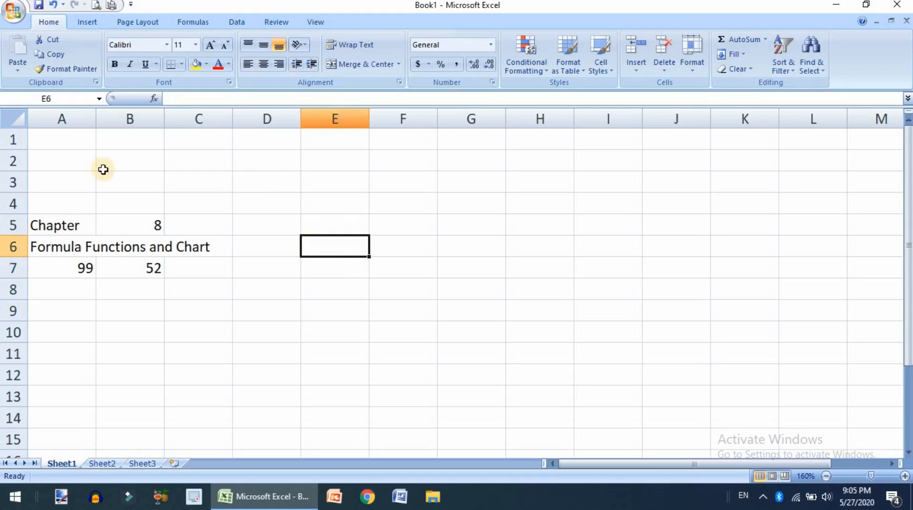
left_click(63, 101)
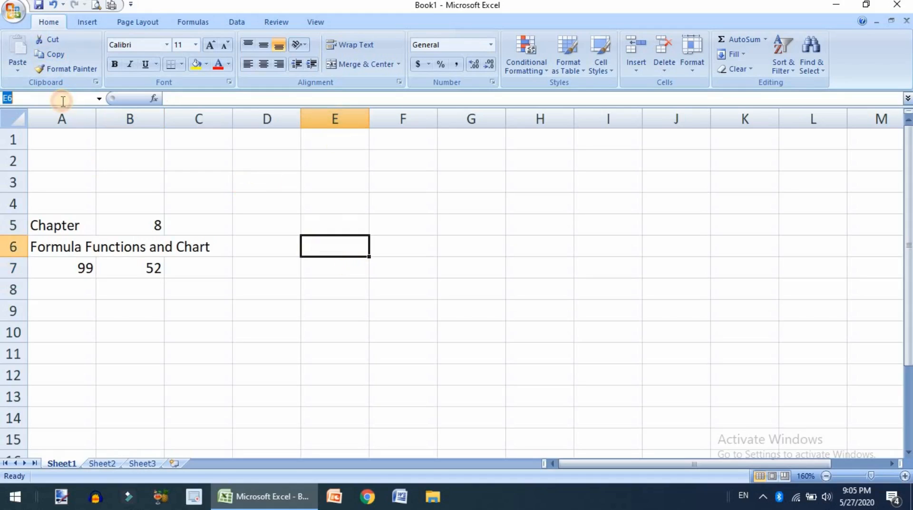
left_click(176, 181)
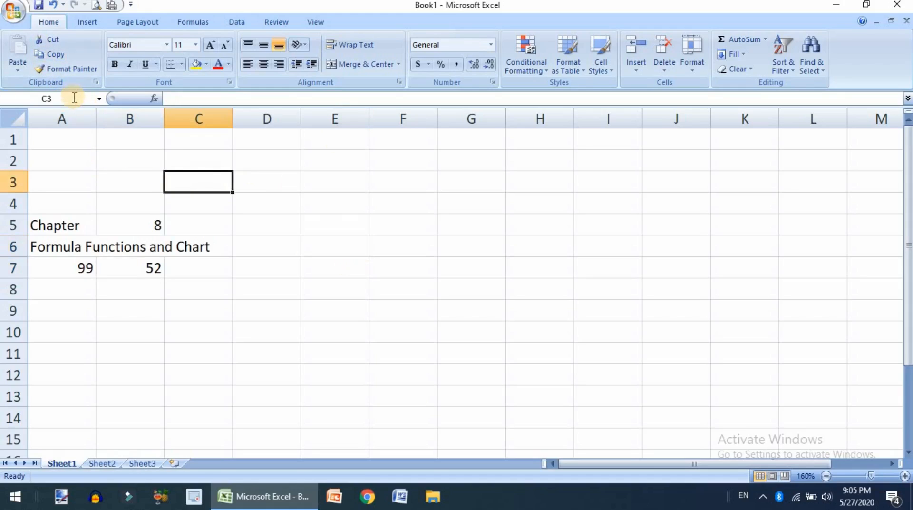
Start a numbered list with 1 in H6 and the text "Must begin with Equal" in I6.
left_click(523, 244)
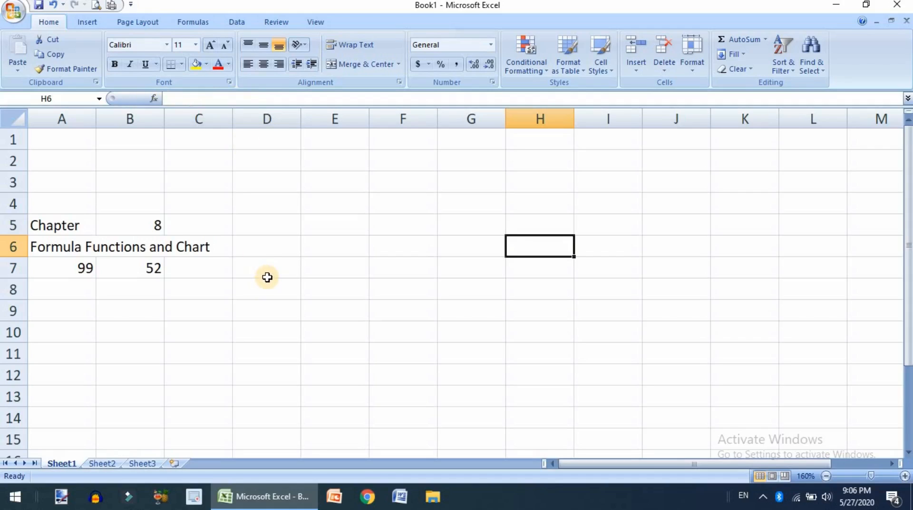
type("1")
key("Tab")
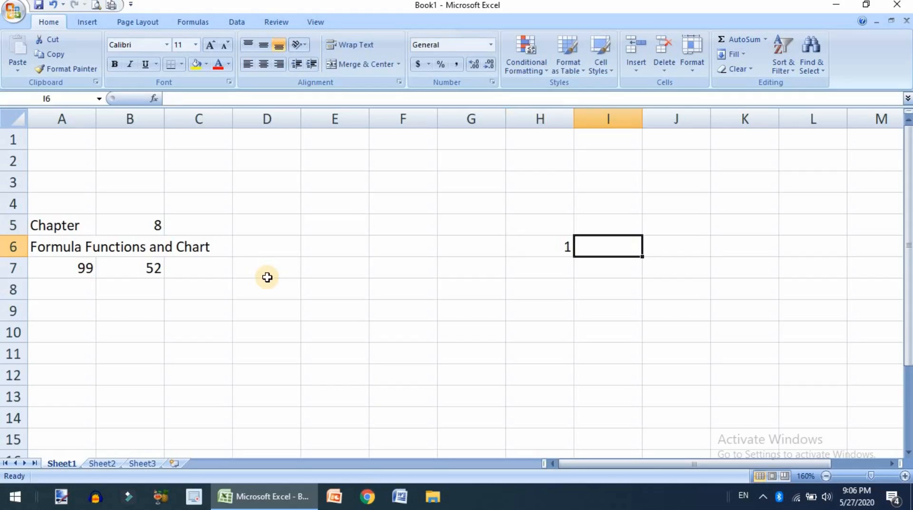
type("Musrt")
key("BackSpace")
key("BackSpace")
type("t begin with ")
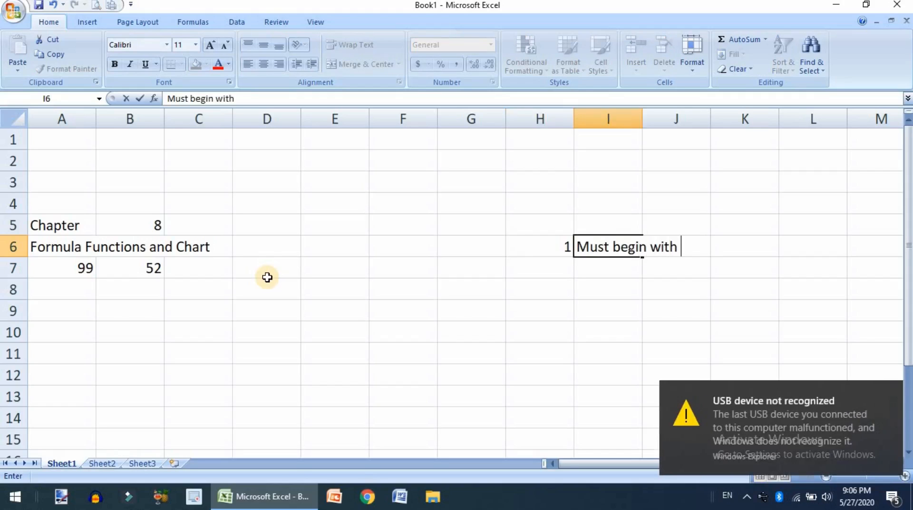
type("Eual")
key("BackSpace")
key("BackSpace")
key("BackSpace")
type("ual")
key("BackSpace")
key("BackSpace")
key("BackSpace")
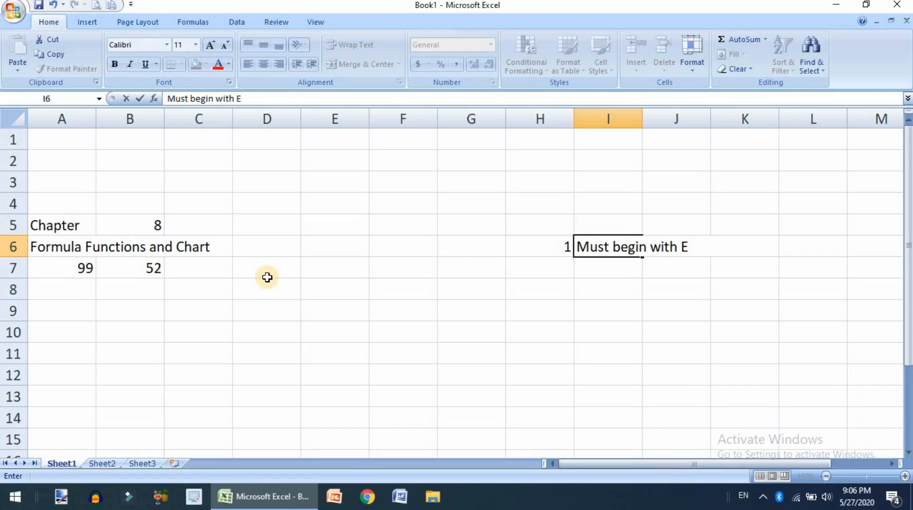
type("qual")
key("Tab")
key("Right")
key("Right")
key("Left")
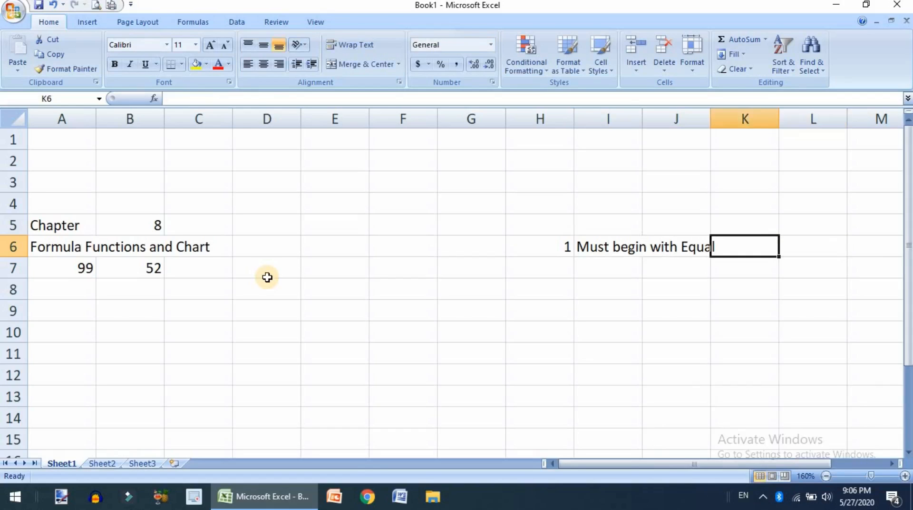
key("Right")
type("=")
key("Down")
key("Up")
key("BackSpace")
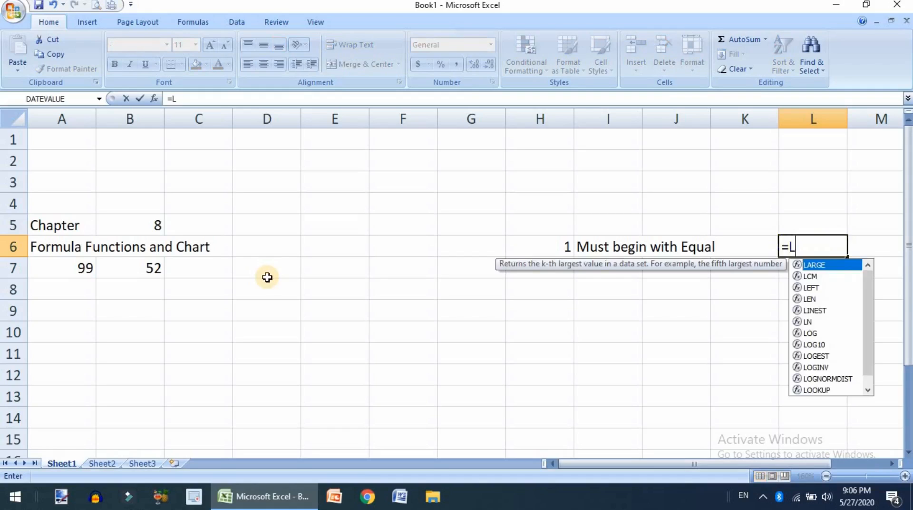
key("BackSpace")
key("BackSpace")
key("Return")
Add the second list item with 2 in H7 and "Mathematical Operators" in I7.
key("Left")
key("Left")
key("Left")
key("Left")
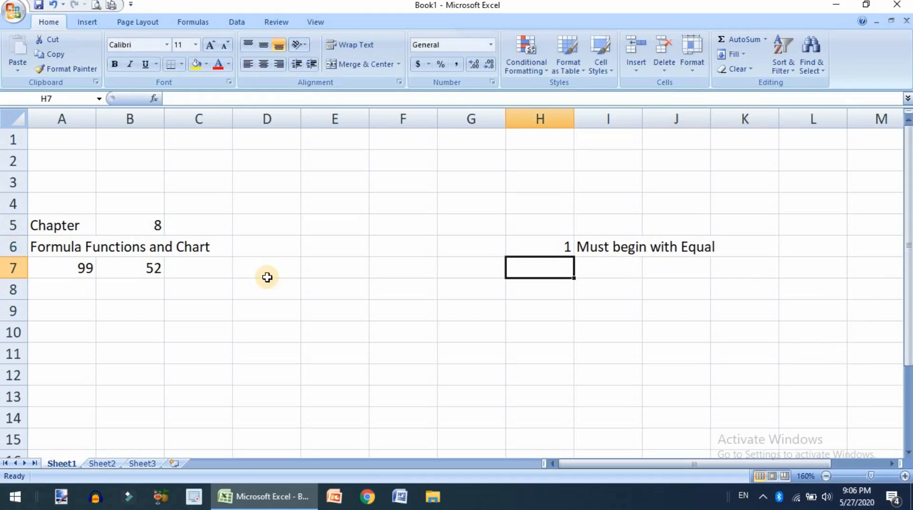
type("2")
key("Tab")
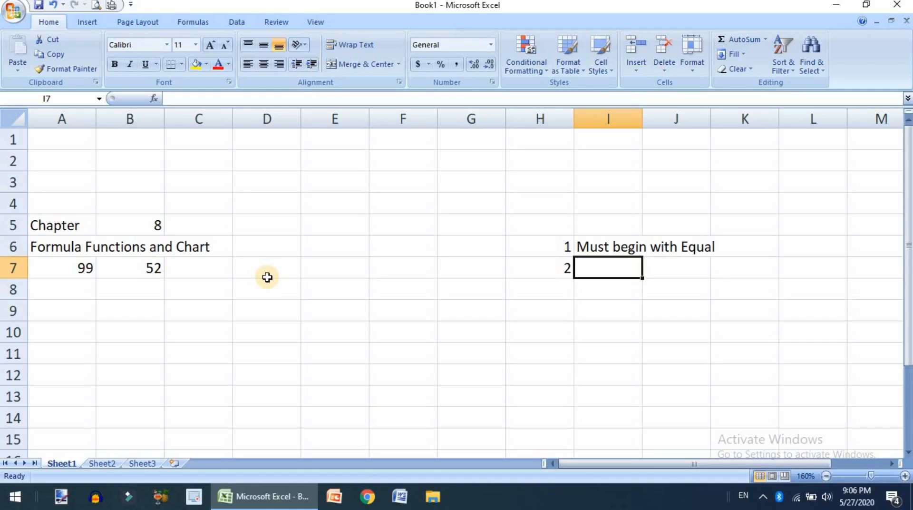
type("M")
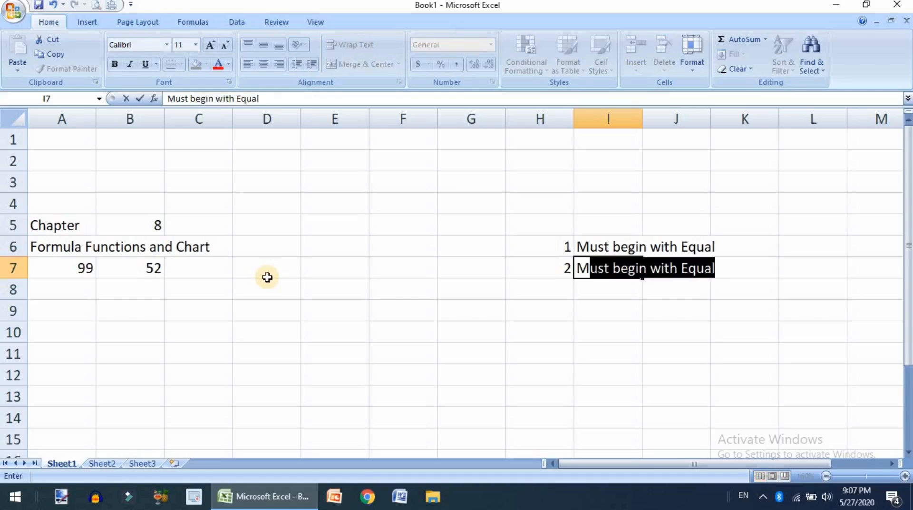
type("athema")
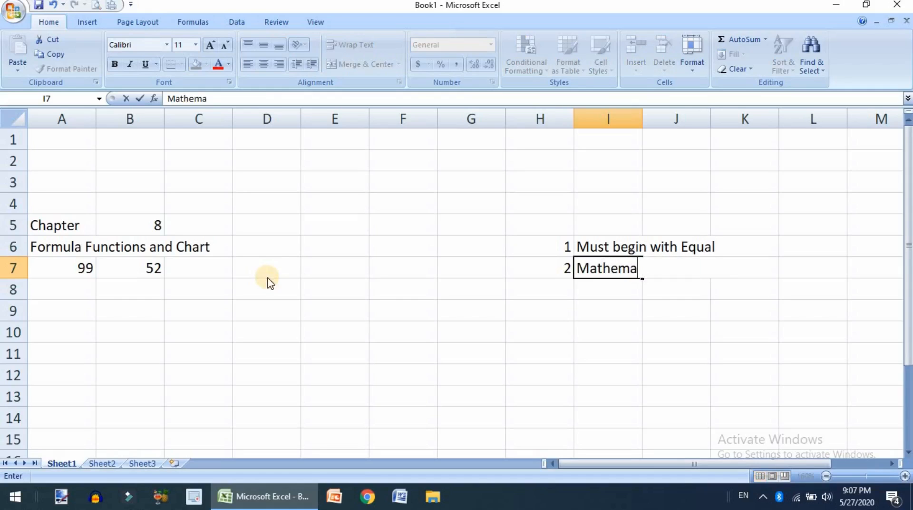
type("tical Operators")
key("Return")
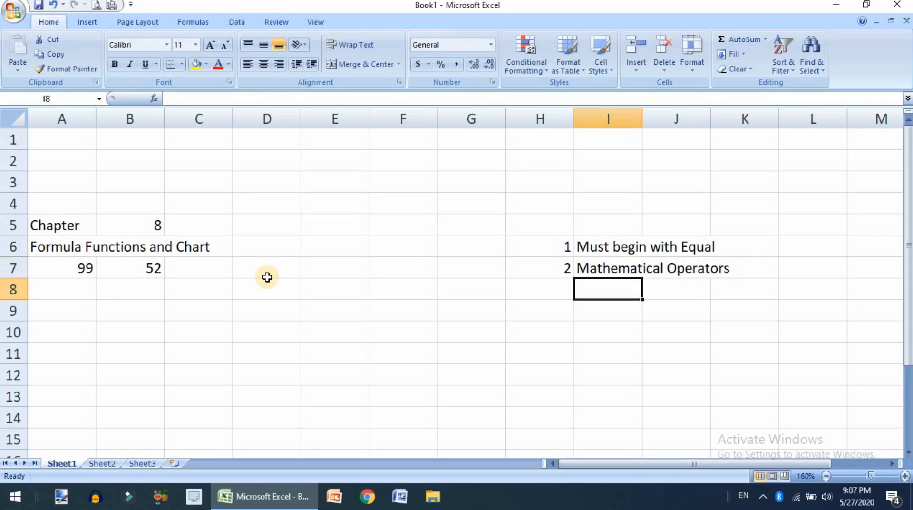
Add the third list item with 3 in H8 and "References of cell or range" in I8.
key("Left")
type("3")
key("Right")
type("Re")
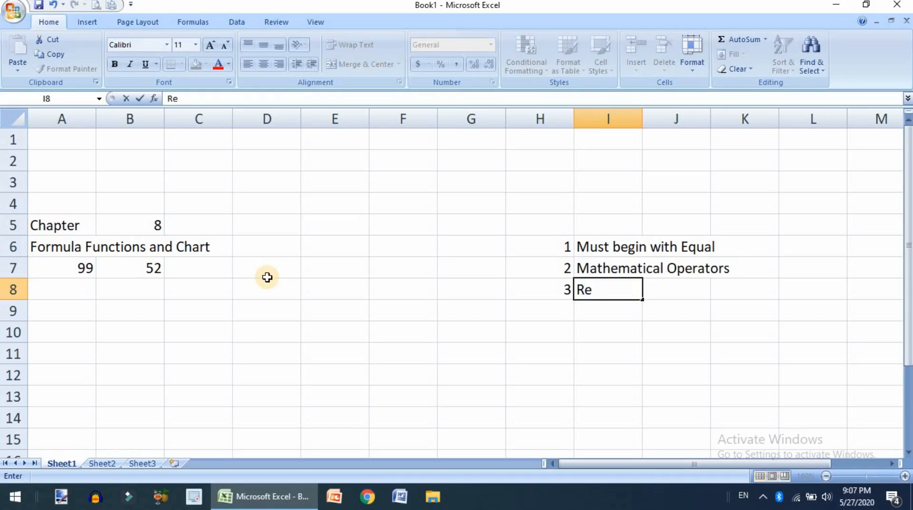
type("ferences ")
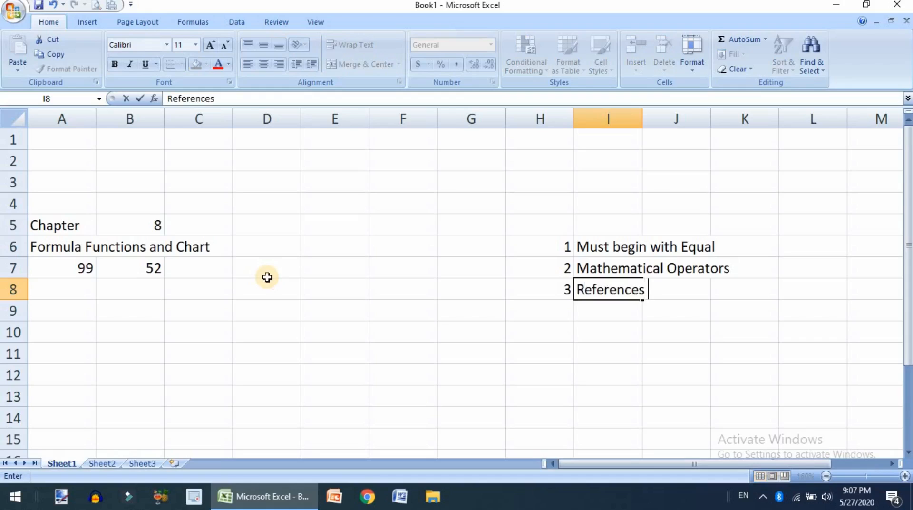
type("of cell or rang")
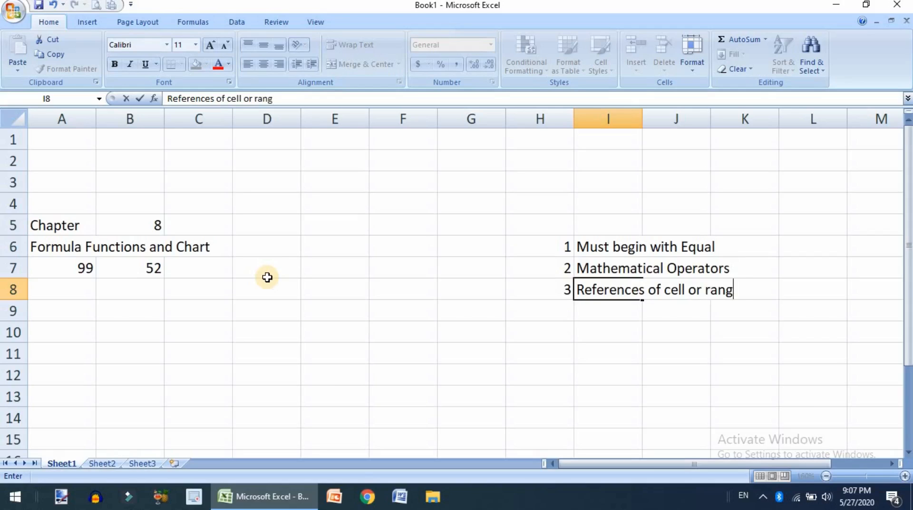
type("e")
key("Return")
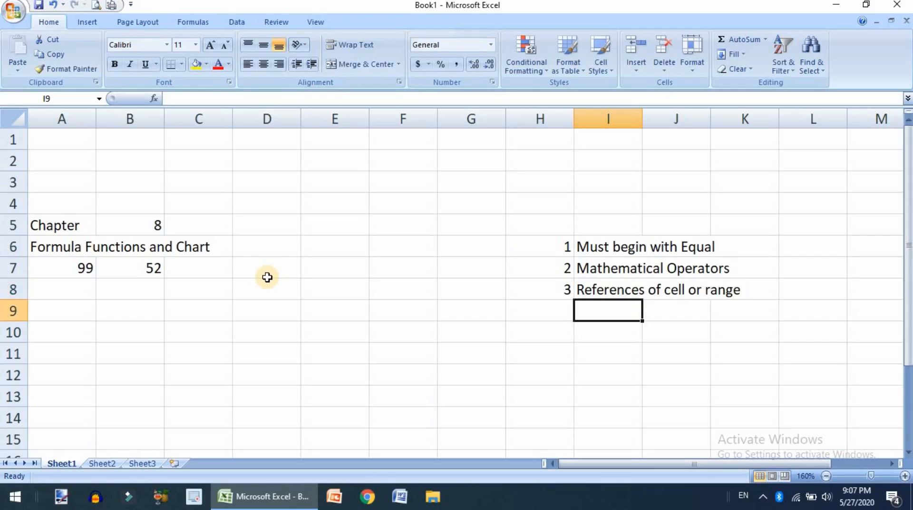
Add the fourth list item with 4 in H9 and "Text or Value" in I9.
key("Left")
type("4")
key("Tab")
type("T")
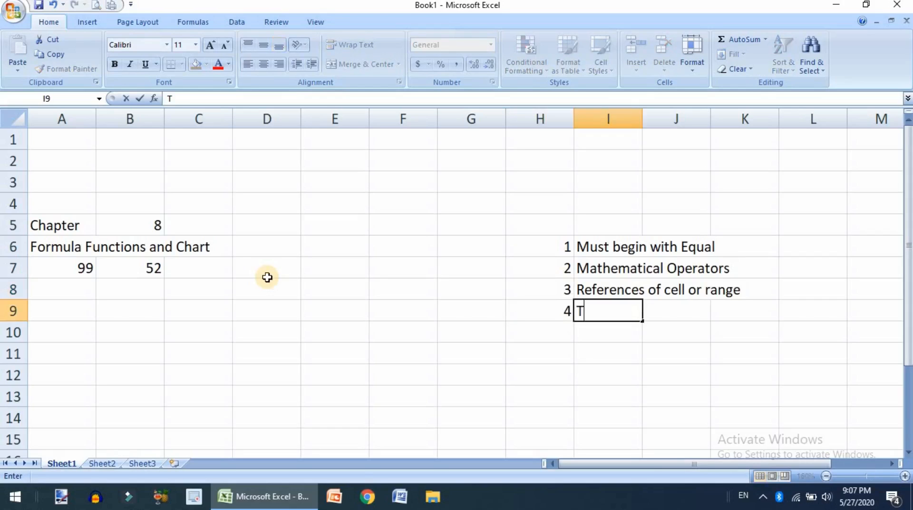
type("ext or Value")
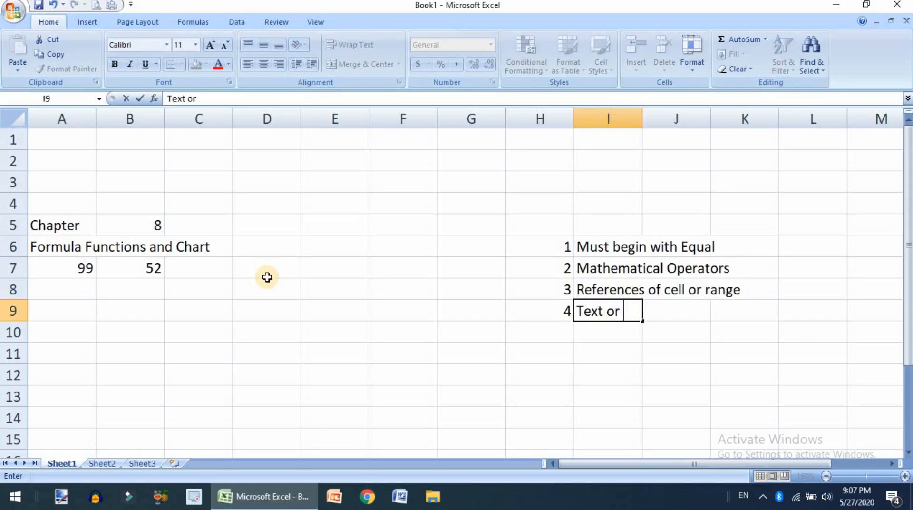
key("Return")
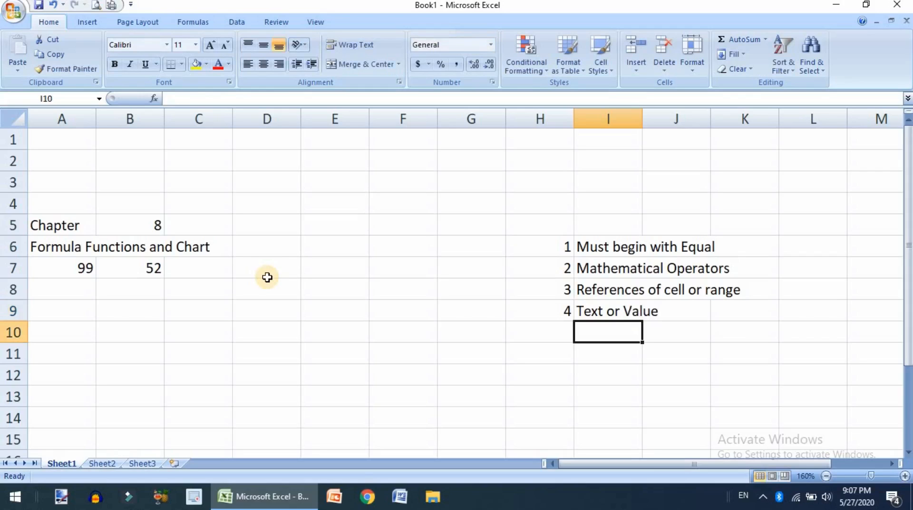
Add the fifth list item with 5 in H10 and a pair of parentheses "()" in I10.
key("Left")
key("Up")
key("Right")
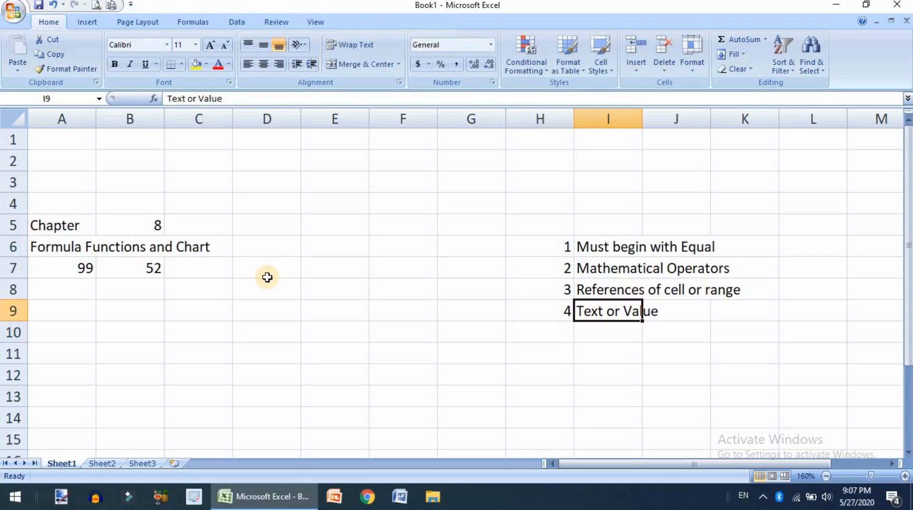
key("Left")
key("Down")
type("5")
key("Tab")
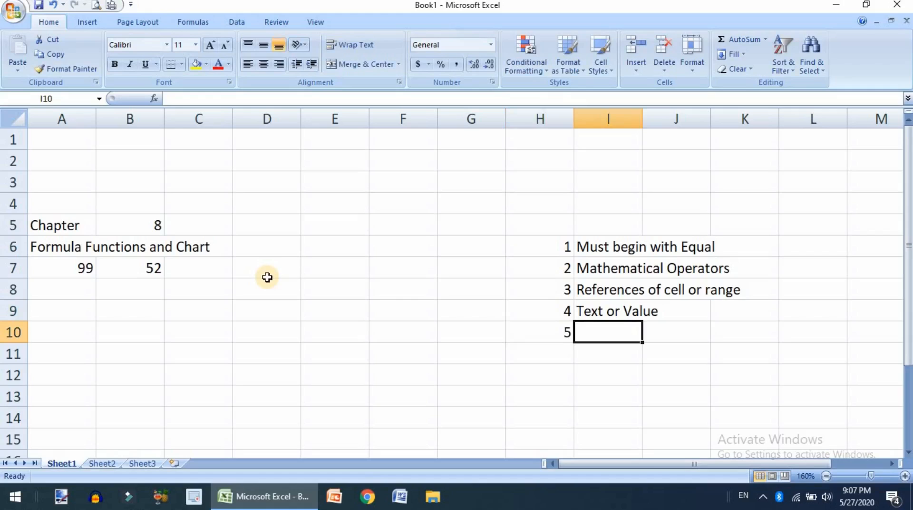
type("()")
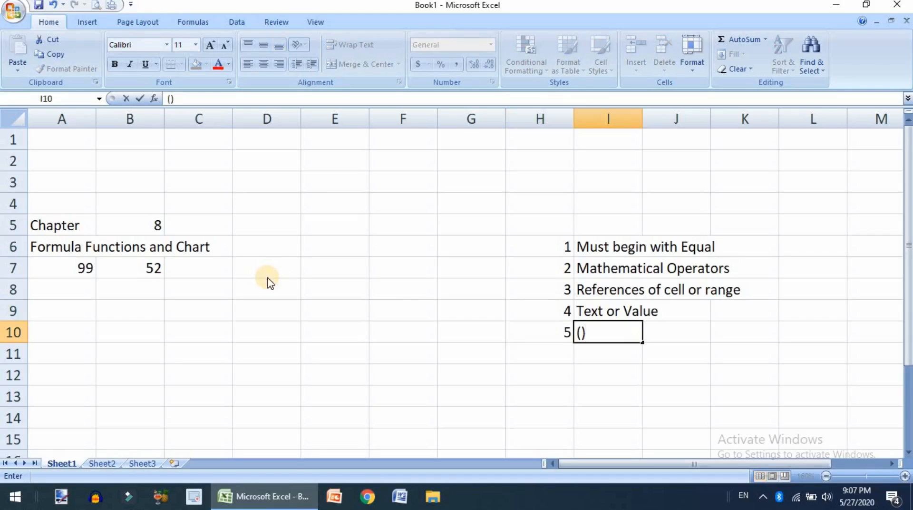
key("Left")
key("Right")
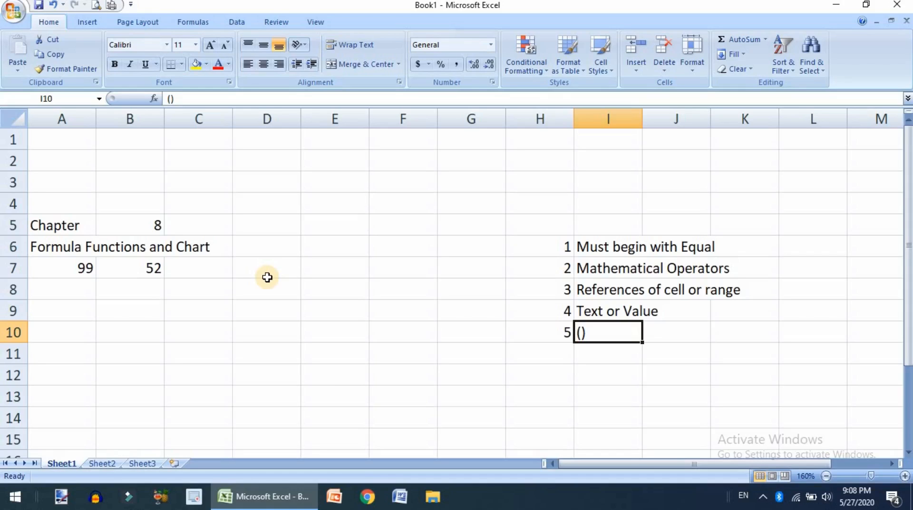
Enter a plus sign in L7, on the row of the "Mathematical Operators" list item.
key("Right")
key("Up")
key("Right")
key("Up")
key("Right")
key("Up")
type("+")
key("Return")
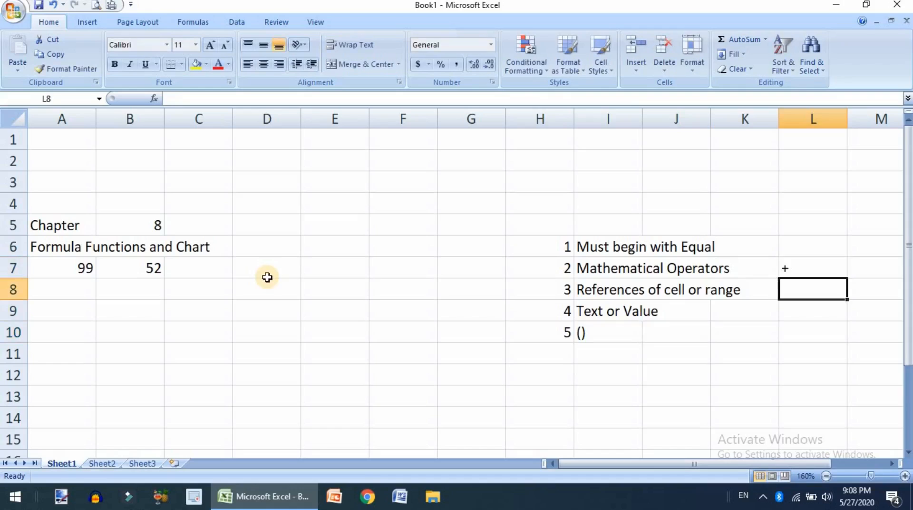
Try to extend the operator list in L7 to "+,-,*,/>,<".
key("Up")
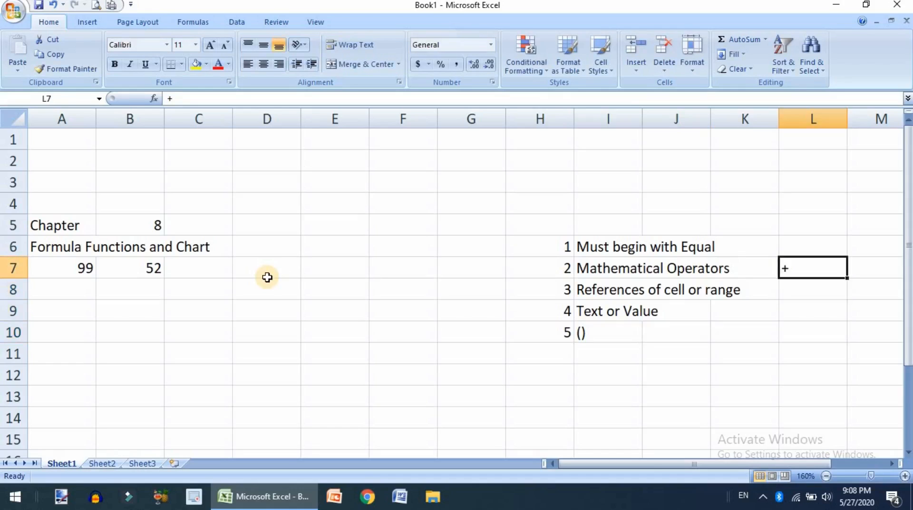
key("F2")
type(",-,")
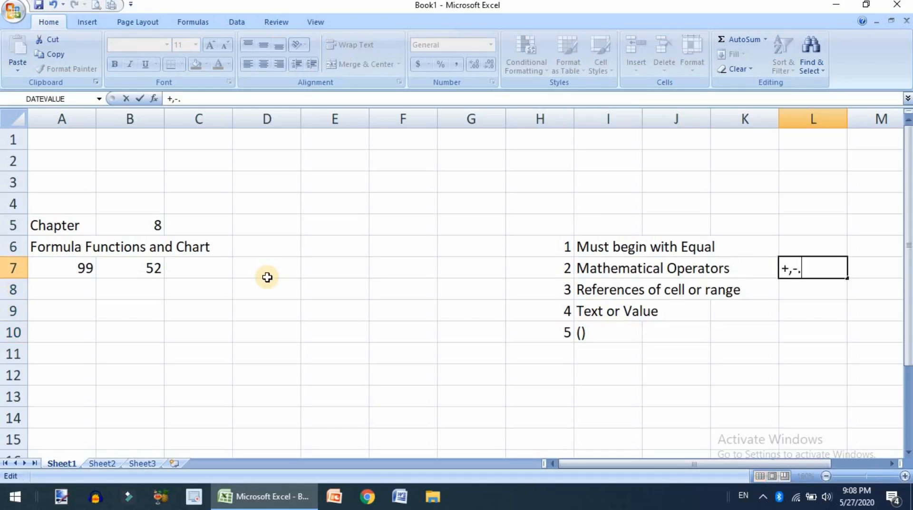
type("*,/>,<")
left_click(267, 277)
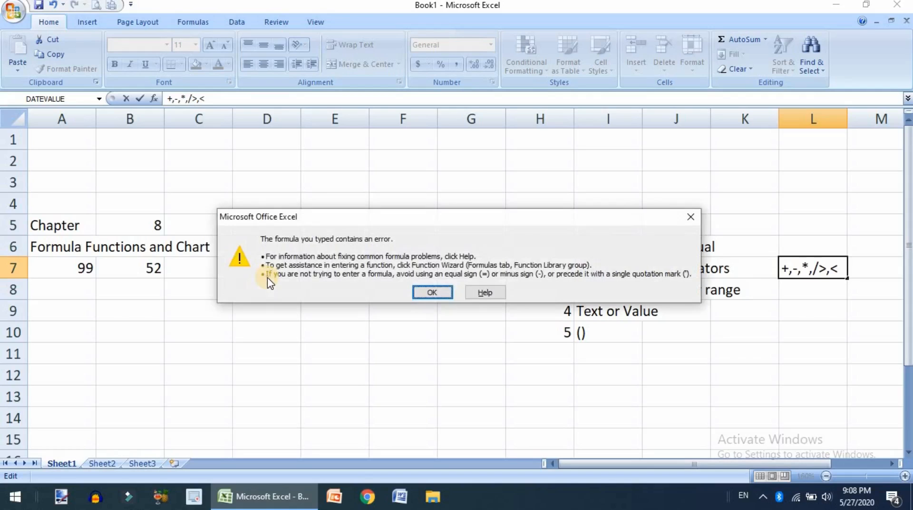
key("Return")
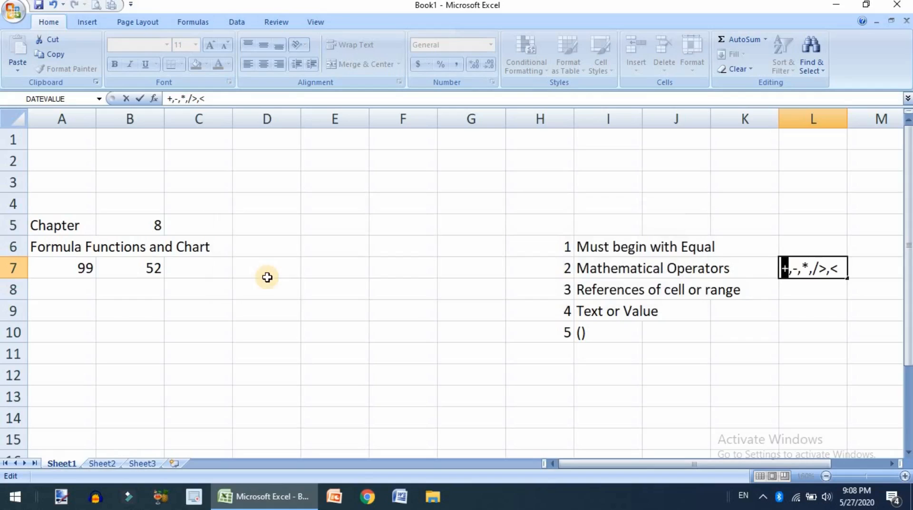
Replace the contents of L7 with a pair of parentheses "()".
key("Delete")
key("Delete")
key("ctrl+Delete")
type("()")
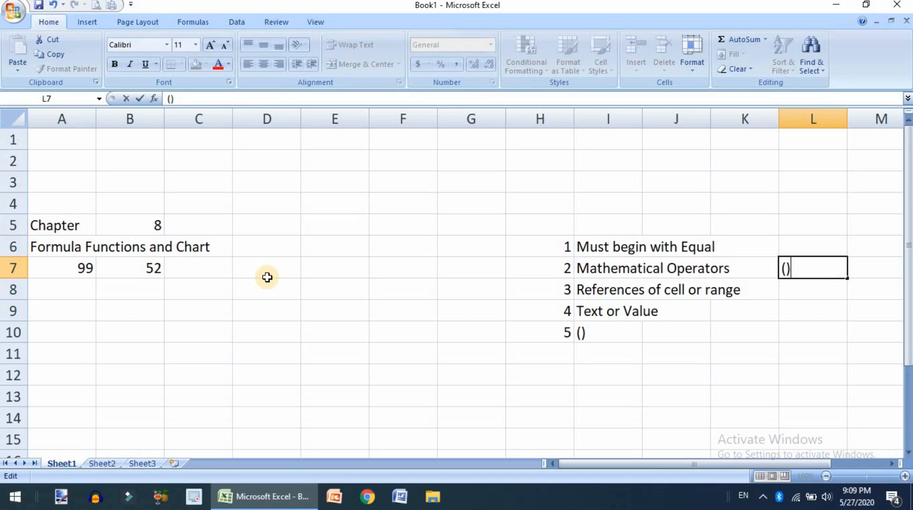
key("Return")
key("Up")
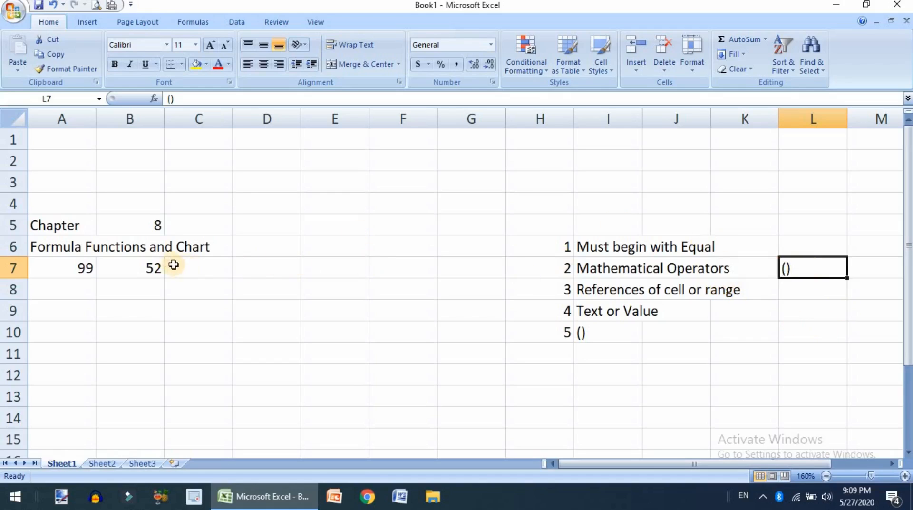
Multiply the two sample numbers in C7 with the cell-reference formula =A7*B7 and review the formula.
left_click(188, 266)
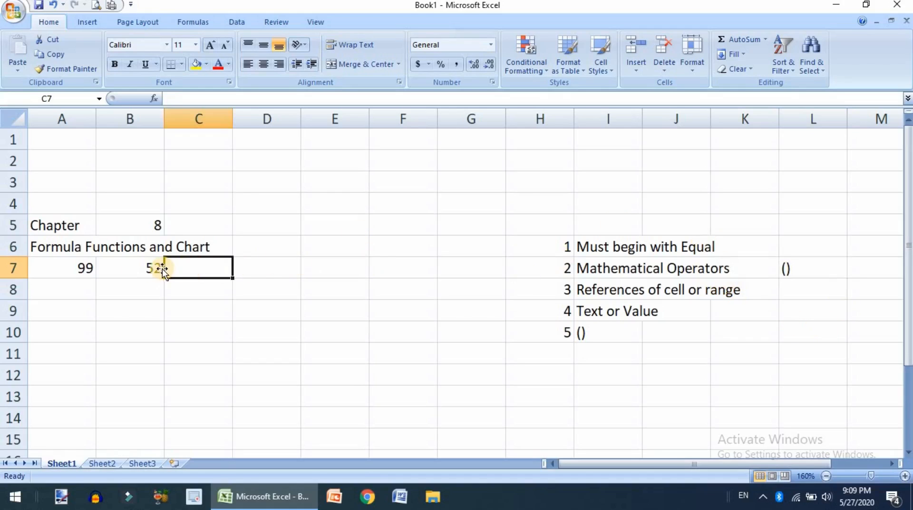
left_click(133, 267)
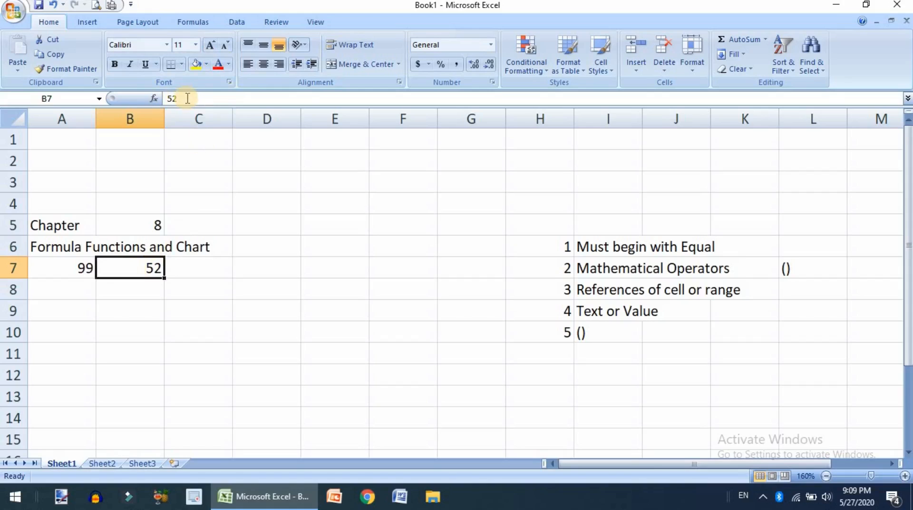
left_click(213, 267)
type("=")
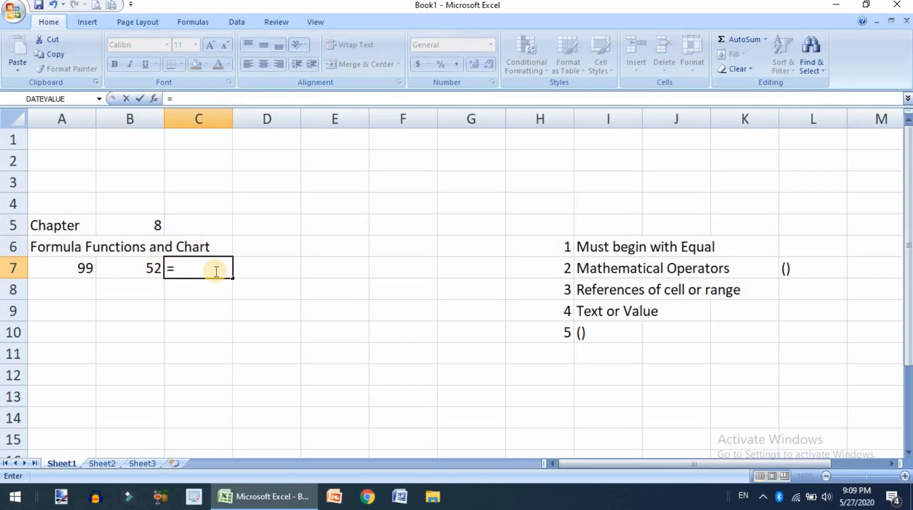
left_click(87, 267)
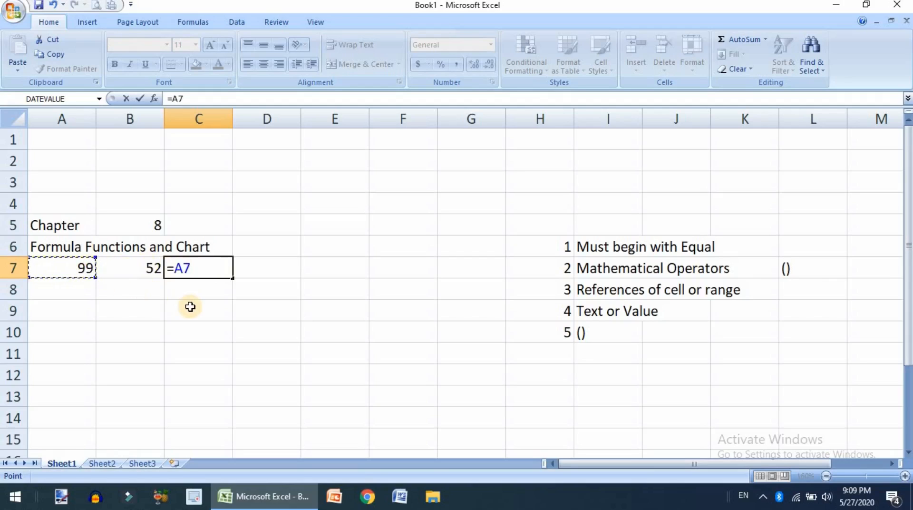
type("*")
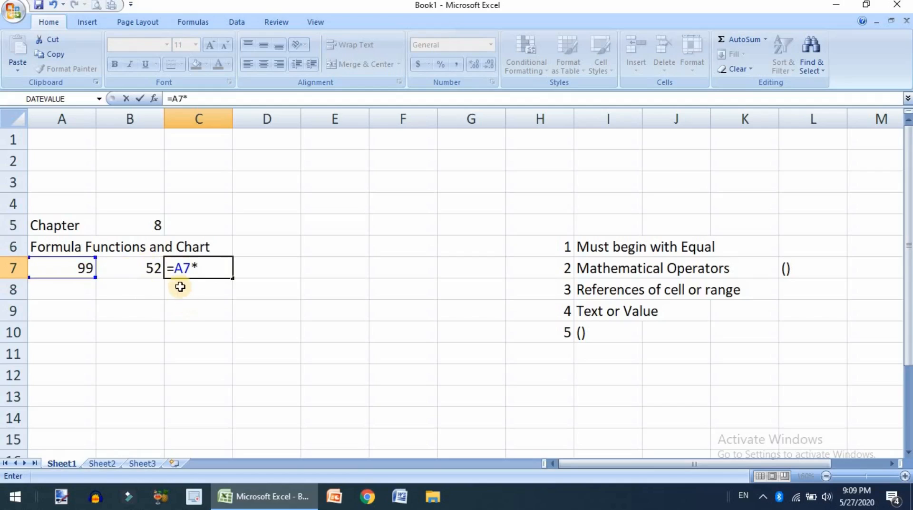
left_click(146, 272)
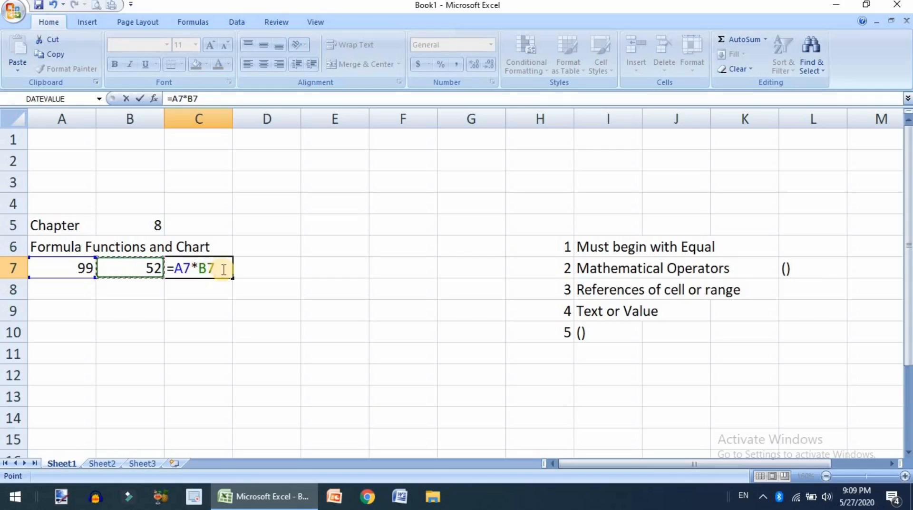
key("Return")
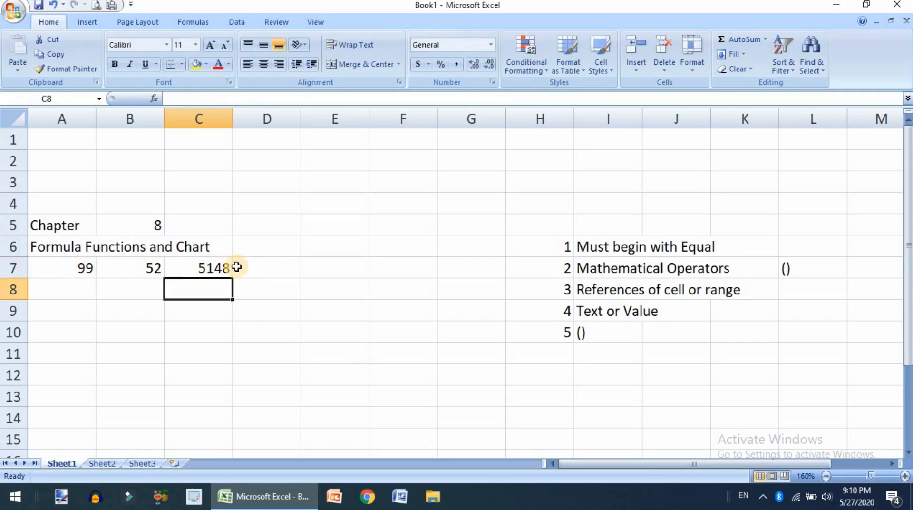
left_click(222, 269)
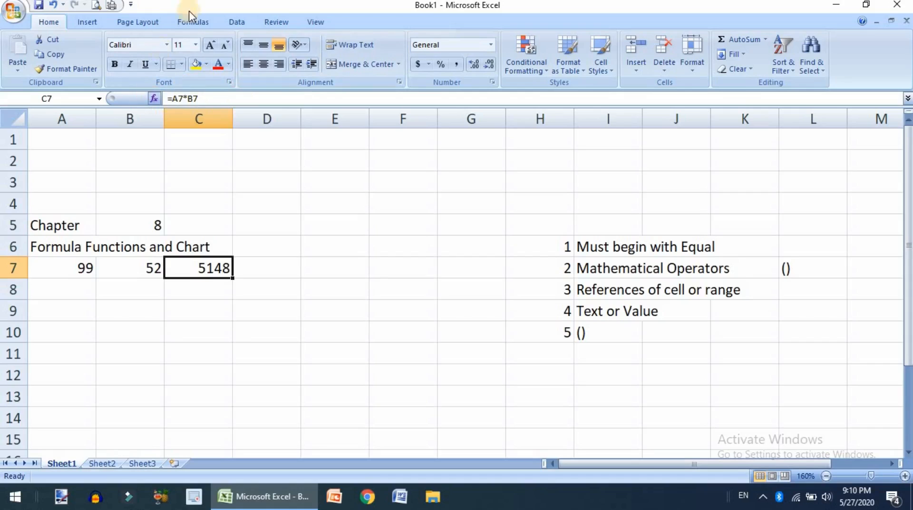
left_click(200, 25)
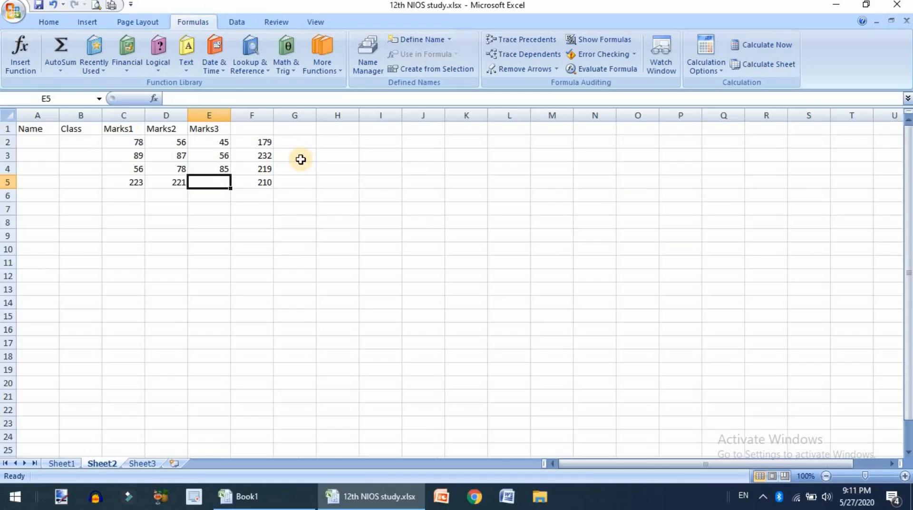
Clear the existing totals in F2:F6 on Sheet2 of the 12th NIOS study.xlsx workbook.
left_click(260, 139)
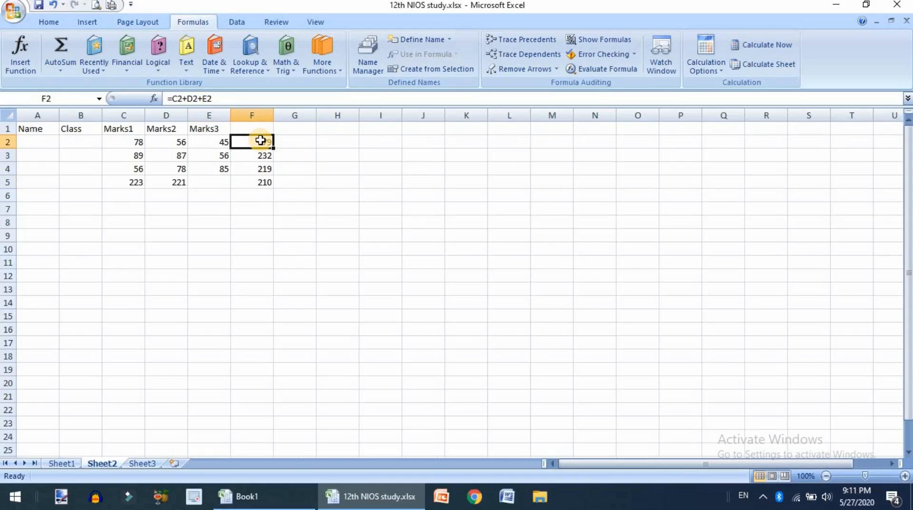
key("shift+Down")
key("shift+Down")
key("shift+Down")
key("shift+Down")
key("F2")
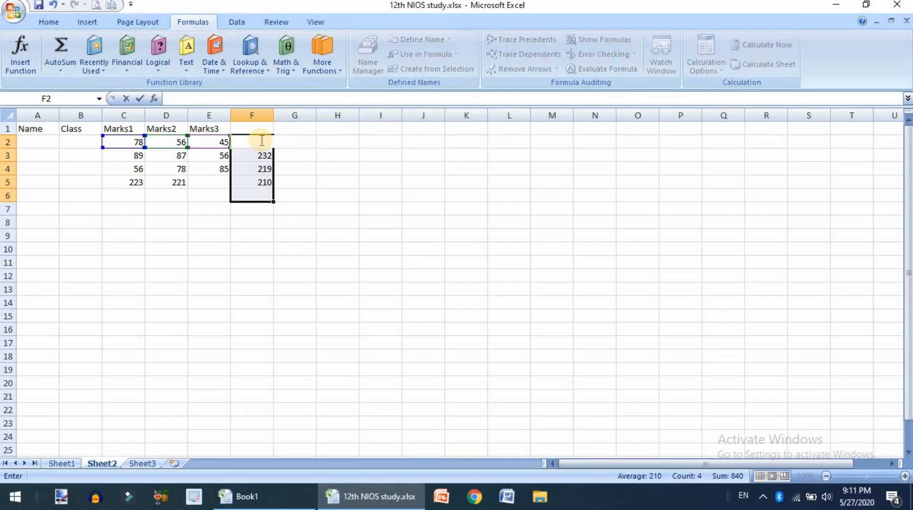
key("Escape")
key("Delete")
Enter the column heading "Total" in F1, beside Marks3.
key("Up")
key("Left")
key("Right")
type("Toal")
key("BackSpace")
key("BackSpace")
type("takl")
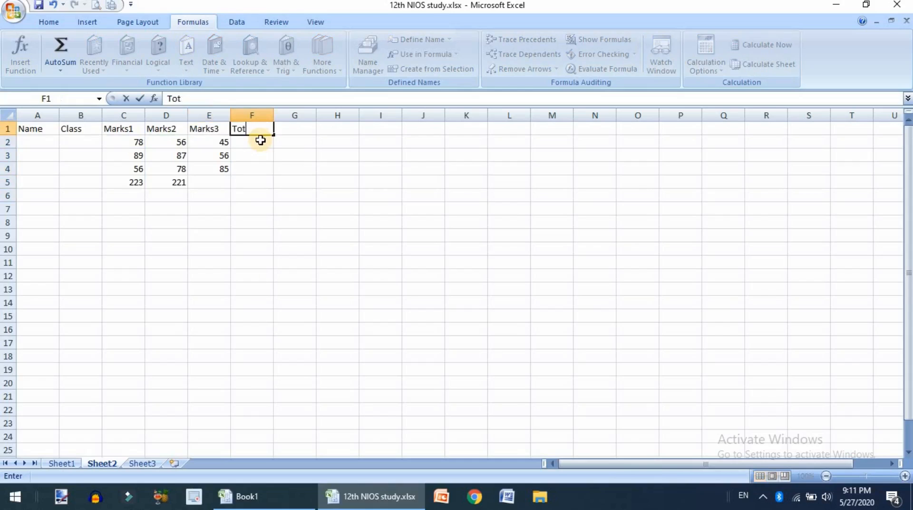
key("BackSpace")
key("BackSpace")
type("l")
key("Return")
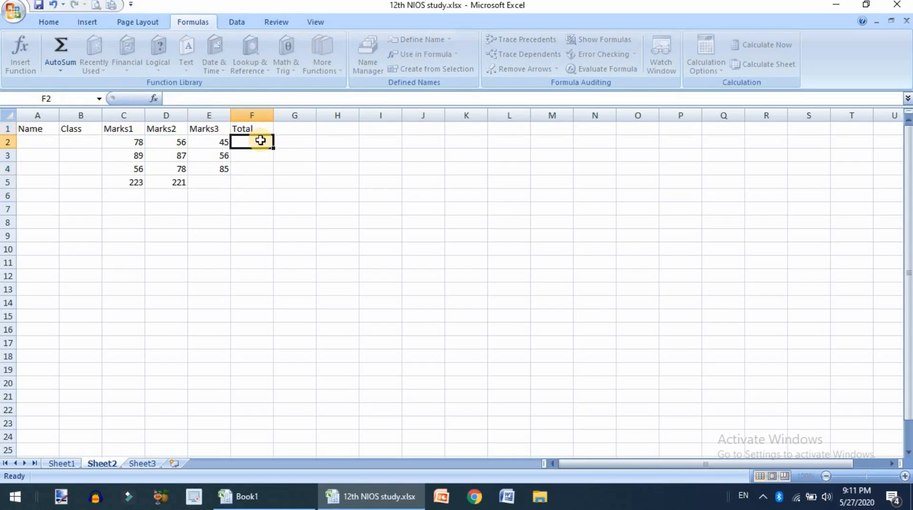
Enter the column heading "Percentage" in G1.
key("Up")
key("Right")
type("Perce")
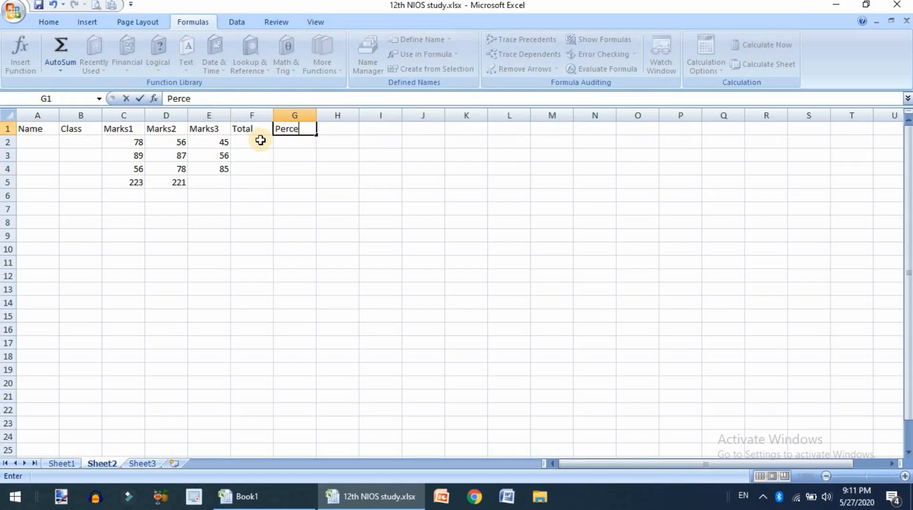
type("ntage")
key("Return")
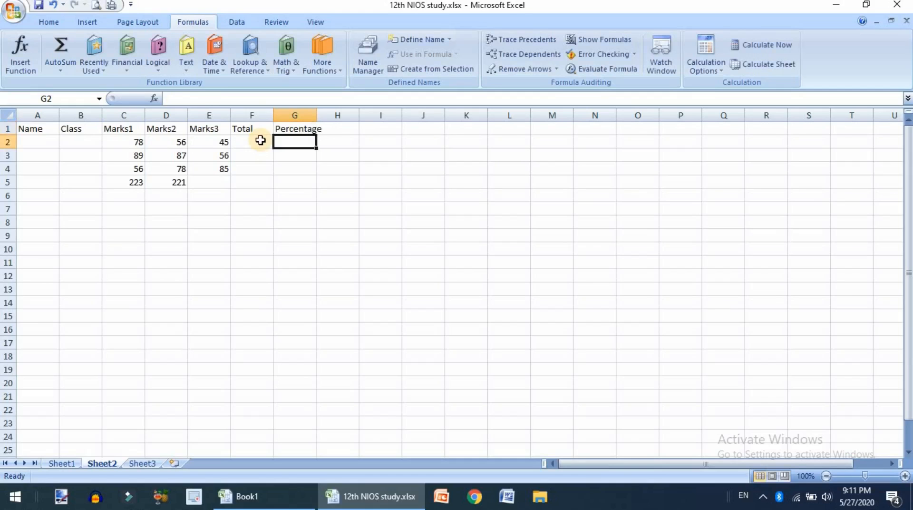
Fill the Name column in A2:A5 with the placeholders a, b, c and d.
key("Up")
key("Left")
key("Left")
key("Left")
key("Left")
key("Left")
key("Down")
key("Left")
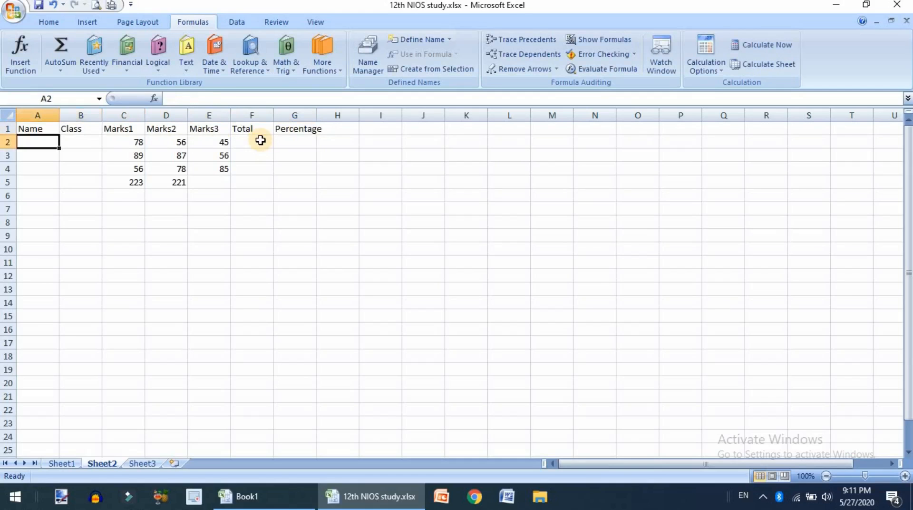
type("a")
key("Return")
type("b")
key("Return")
type("c")
key("Return")
type("d")
key("Return")
Fill the Class column in B2:B5 with "w" for all four rows.
key("Right")
key("Up")
key("Up")
key("Up")
key("Up")
key("Down")
key("Down")
key("Down")
key("Up")
key("Up")
key("Up")
type("w")
key("Return")
type("w")
key("Return")
type("w")
key("Return")
type("w")
key("Return")
Clear the old column sums from C5 and D5 in row d.
key("Up")
key("Up")
key("Right")
key("Right")
key("Down")
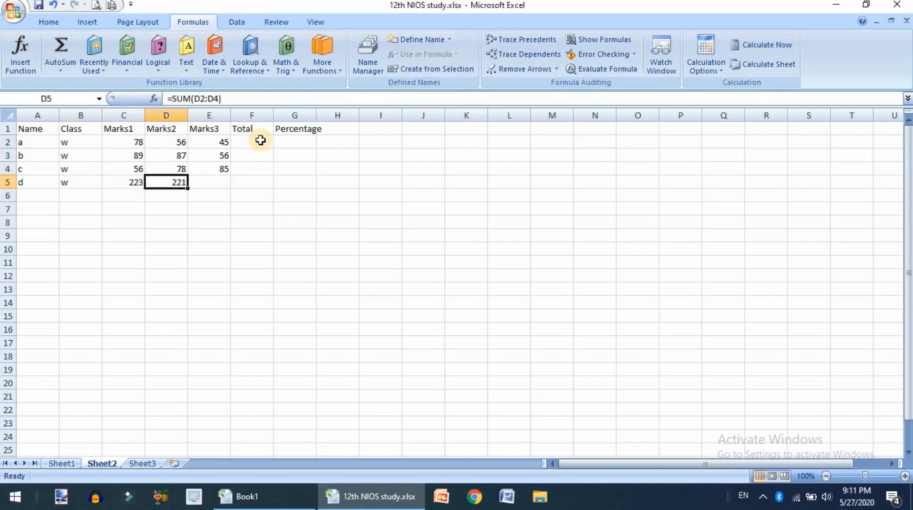
key("Left")
key("shift+Right")
key("Delete")
Enter the marks 76, 98 and 90 for row d in C5, D5 and E5.
key("Right")
key("Left")
type("76")
key("Right")
key("Right")
key("Left")
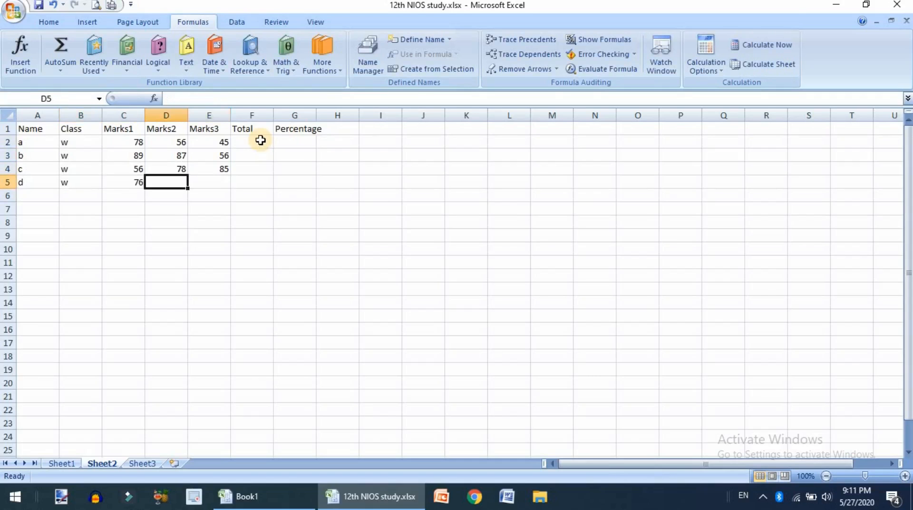
type("98")
key("Right")
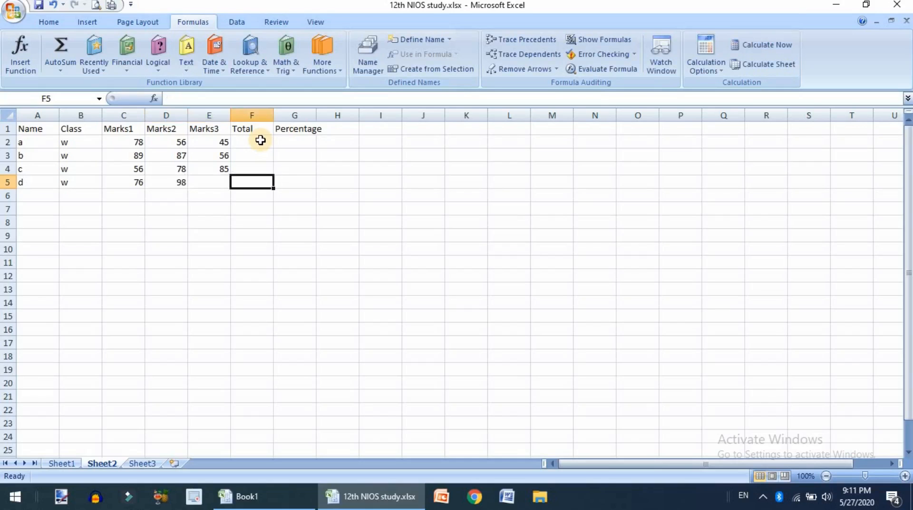
type("90")
key("Right")
Calculate the total marks for row a in F2 with the formula =C2+D2+E2.
key("Up")
key("Up")
key("Up")
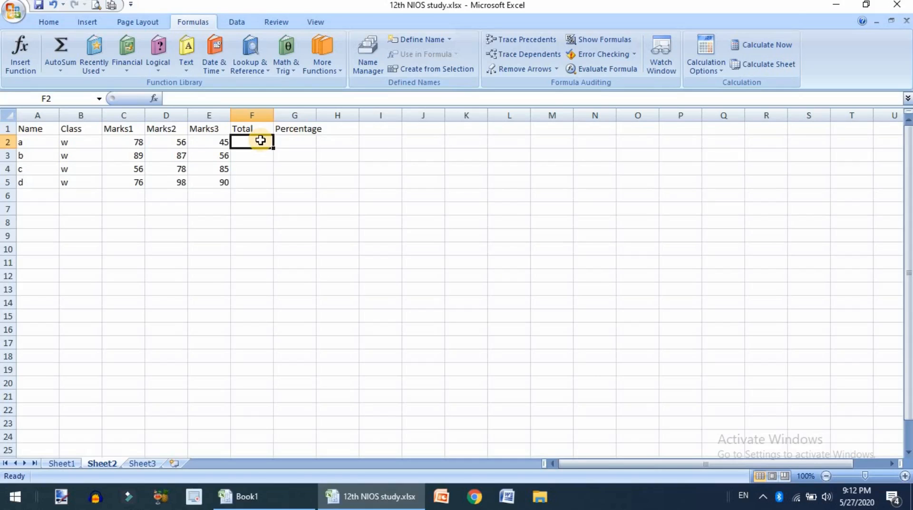
type("=")
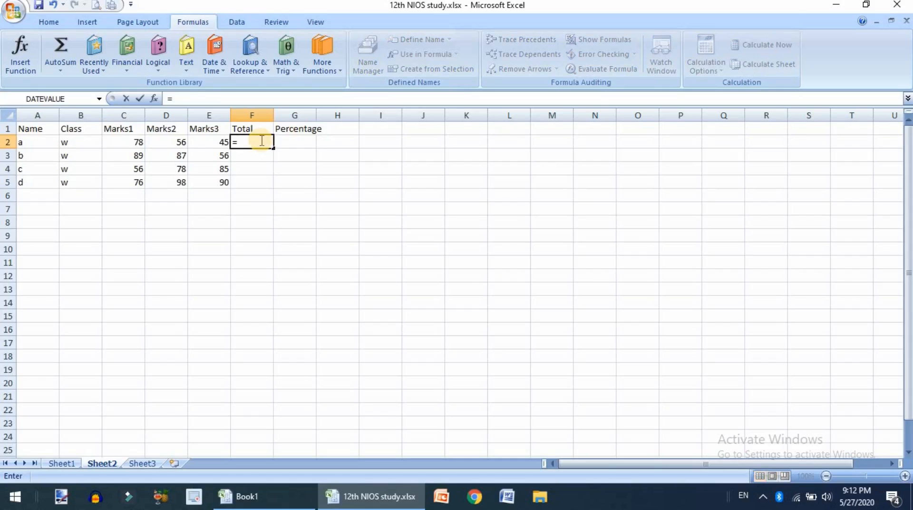
left_click(48, 22)
left_click(256, 139)
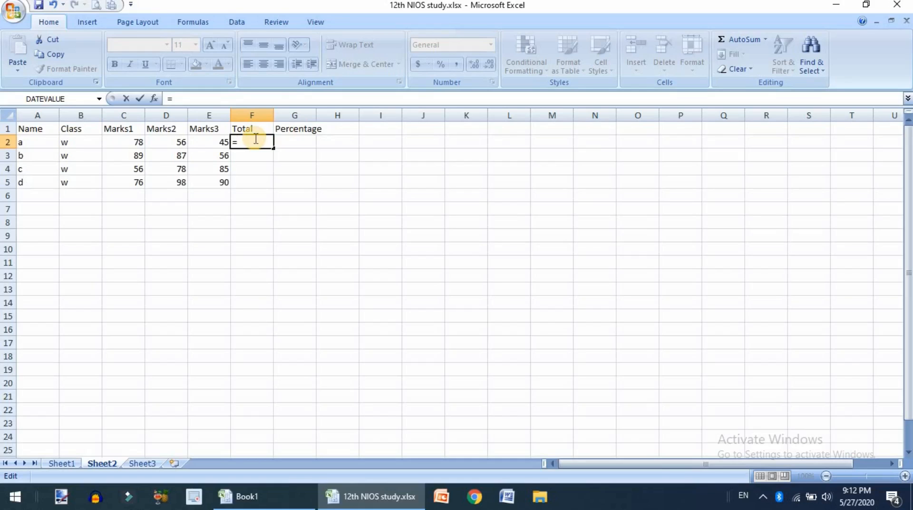
left_click(140, 142)
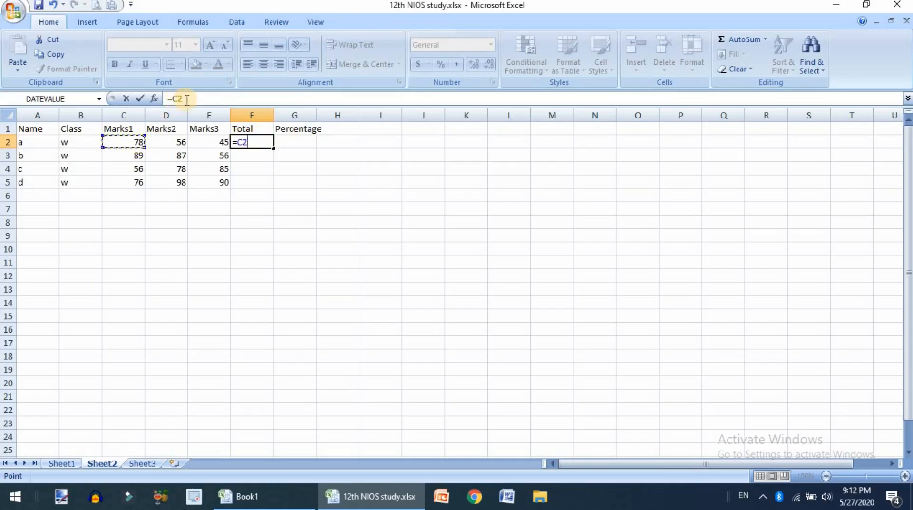
type("+")
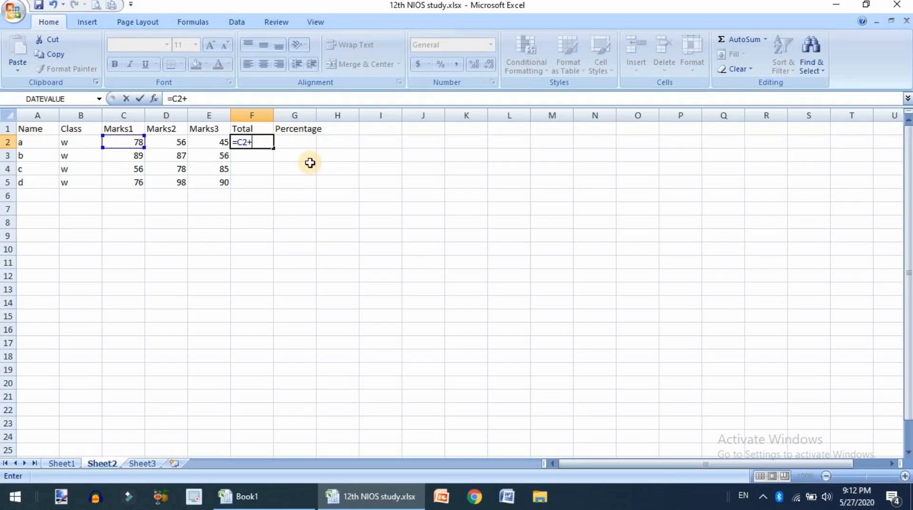
left_click(168, 141)
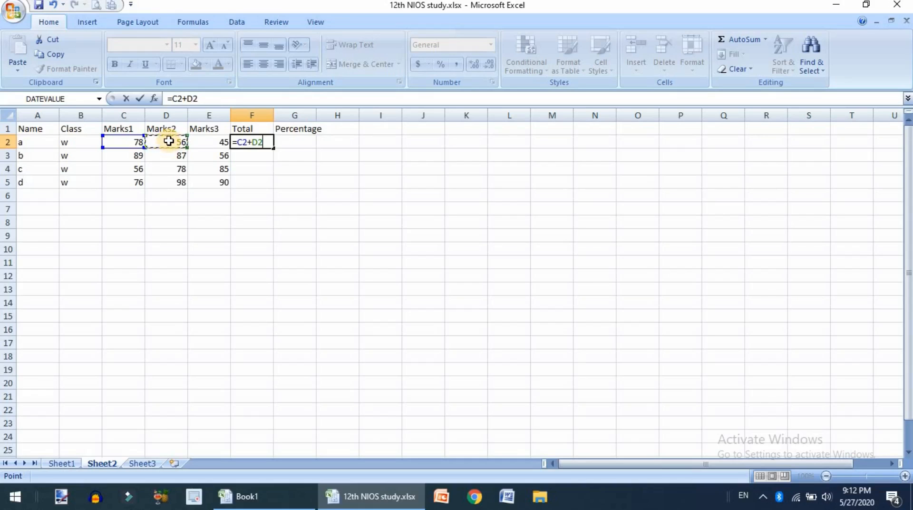
type("+")
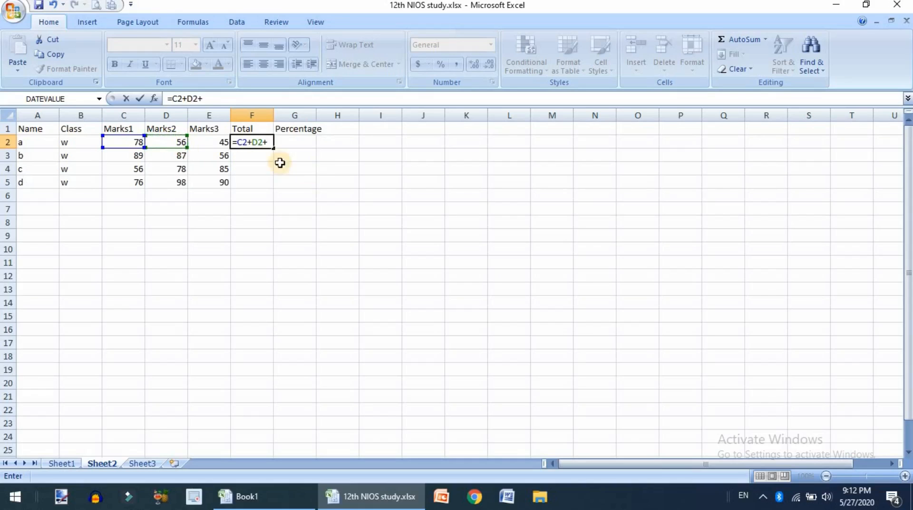
left_click(214, 140)
key("Return")
key("Up")
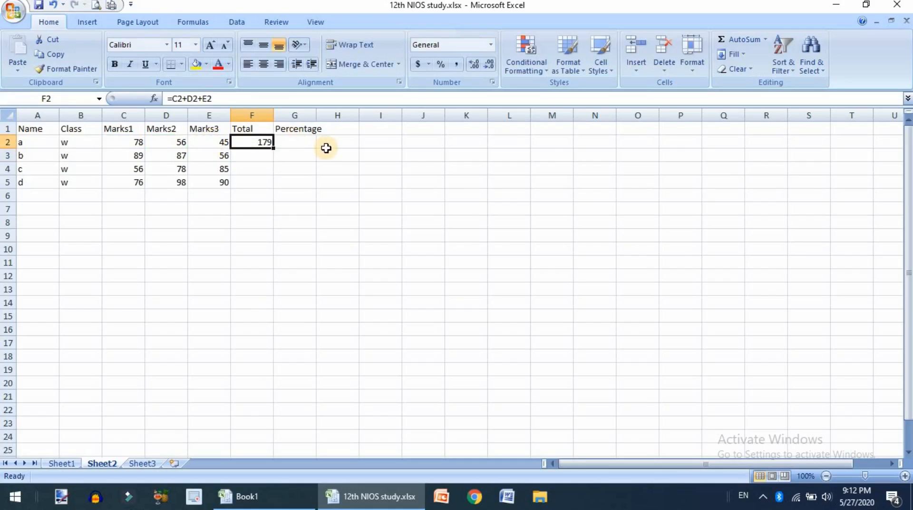
left_click(138, 147)
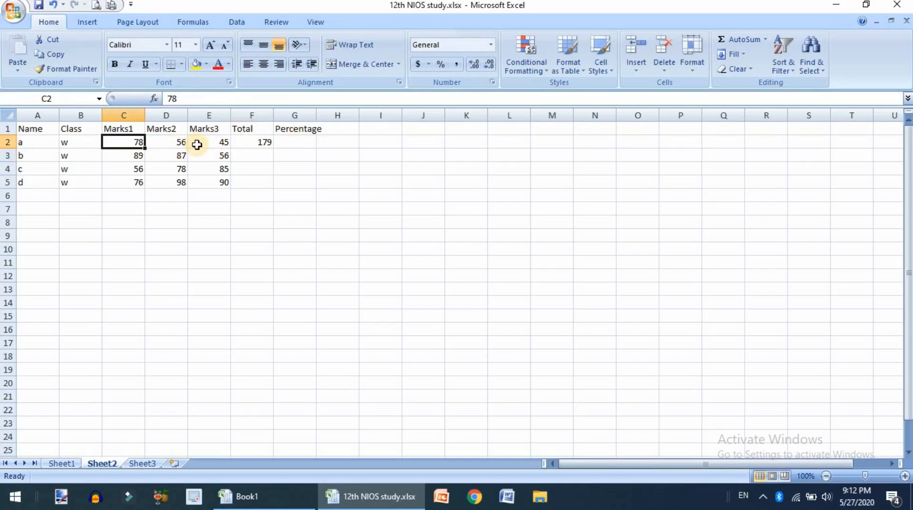
Change row a's Marks1 in C2 to 38 and check the total formula in F2.
type("38")
key("Return")
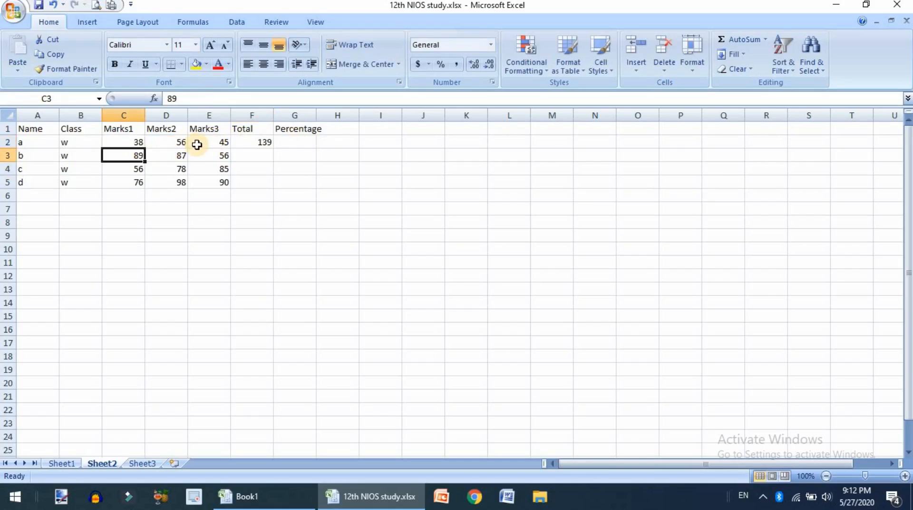
left_click(250, 143)
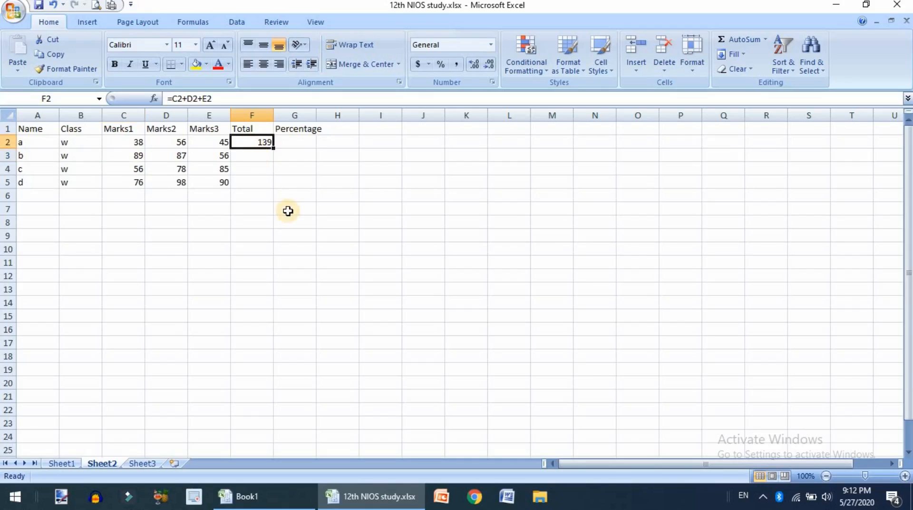
Set row a's Marks1 in C2 to 79 and check how the total in F2 responds.
left_click(134, 139)
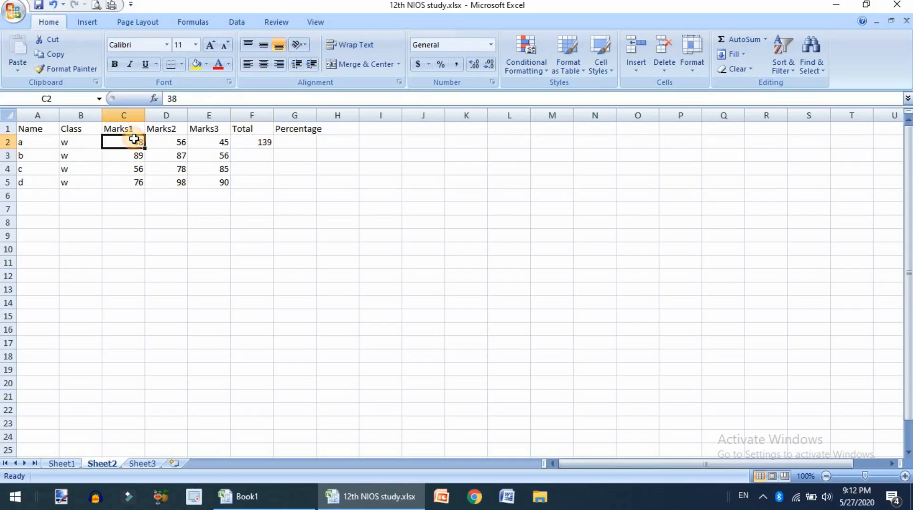
type("79")
key("Return")
left_click(134, 139)
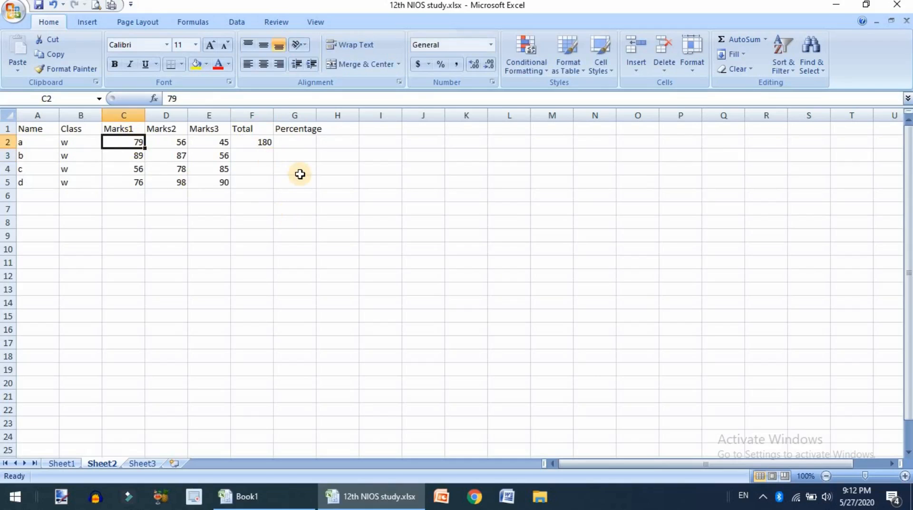
key("Right")
key("Right")
key("Right")
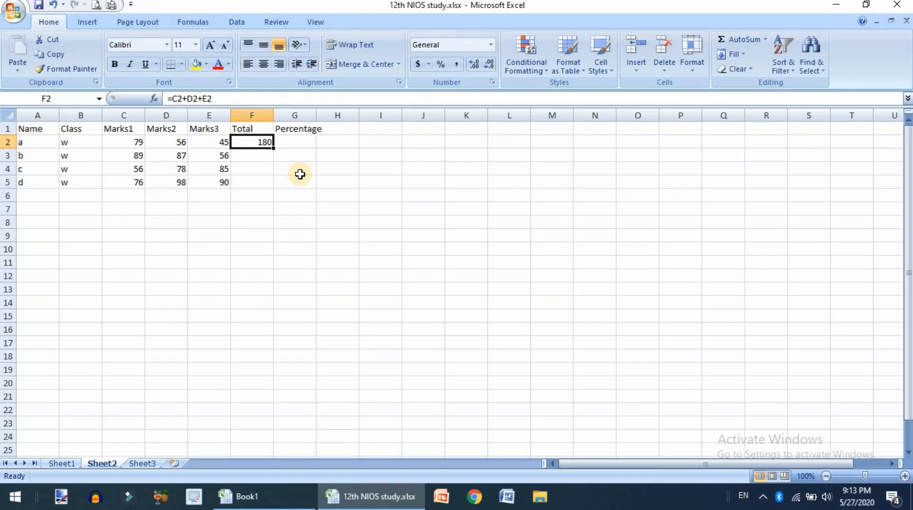
Add the label "Formula Copy" in cell I10.
left_click(367, 251)
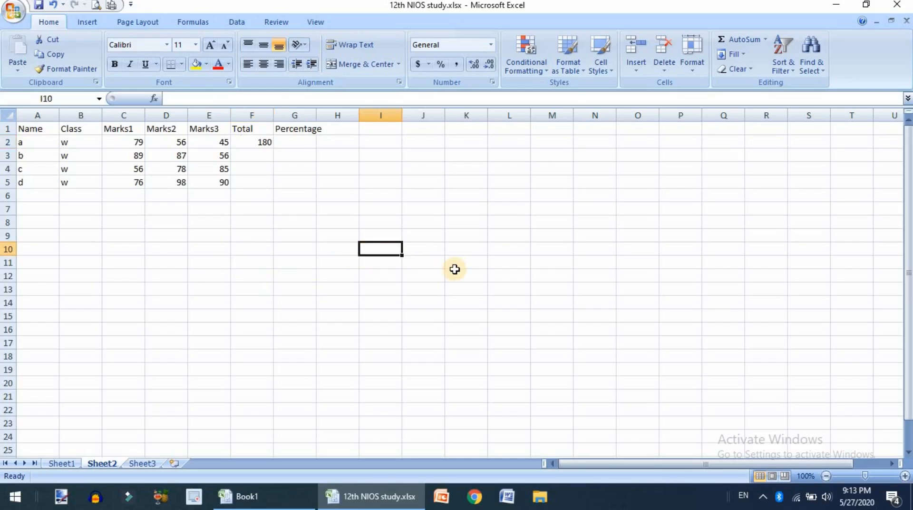
type("Formu")
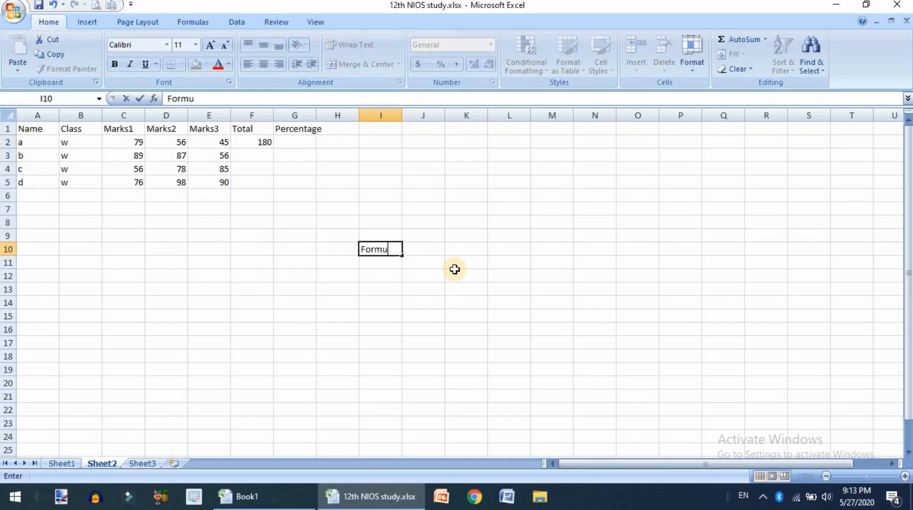
type("la Copy")
key("Return")
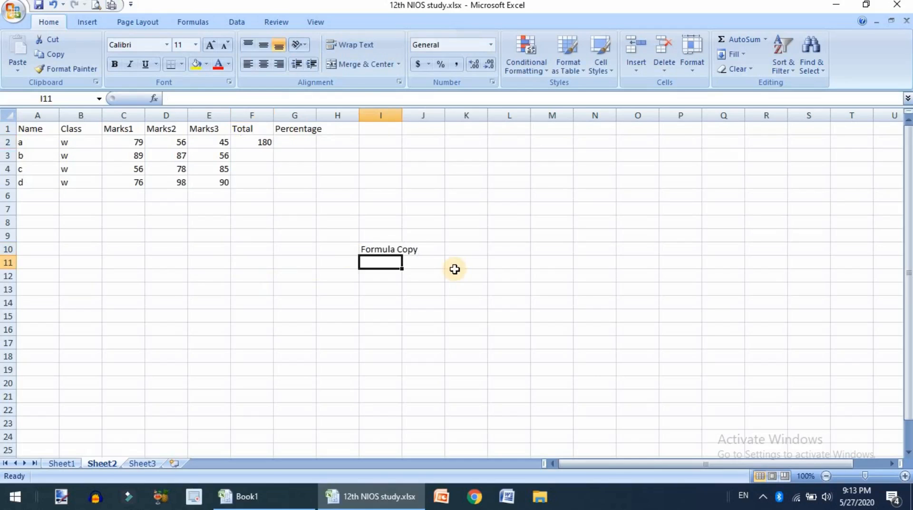
Examine the total formula in F2 and the marks ranges of rows b, c and d.
key("Left")
key("Left")
key("Left")
key("Up")
key("Up")
key("Up")
key("Up")
key("Up")
key("Up")
key("Up")
key("Up")
key("Up")
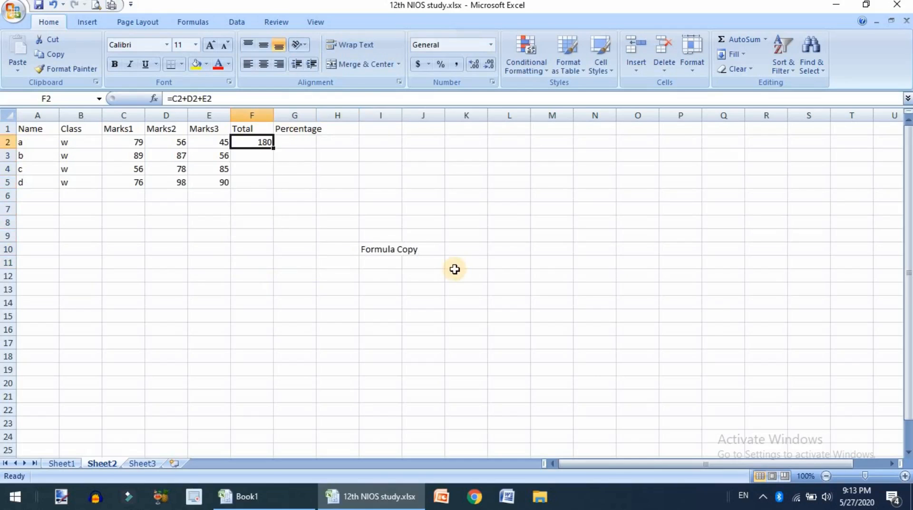
left_click_drag(122, 156, 244, 155)
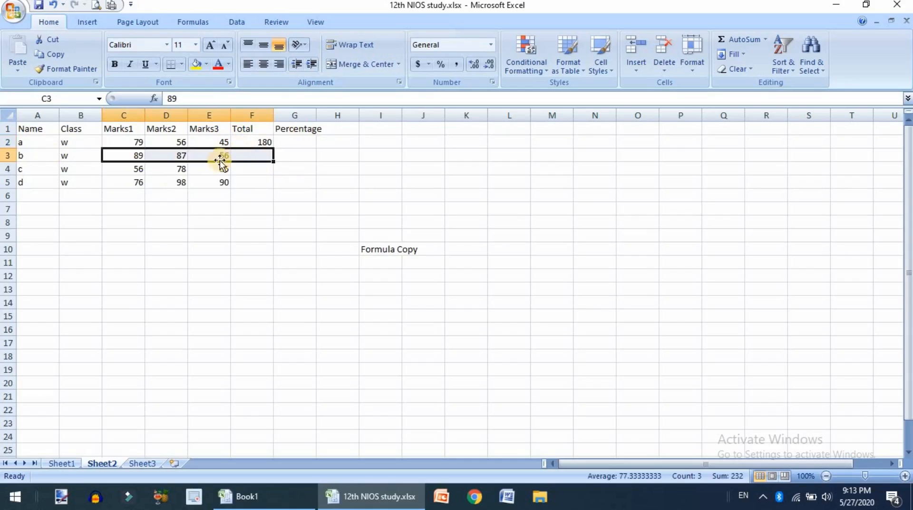
left_click_drag(127, 169, 240, 164)
left_click(122, 183)
left_click_drag(187, 189, 240, 183)
left_click(252, 218)
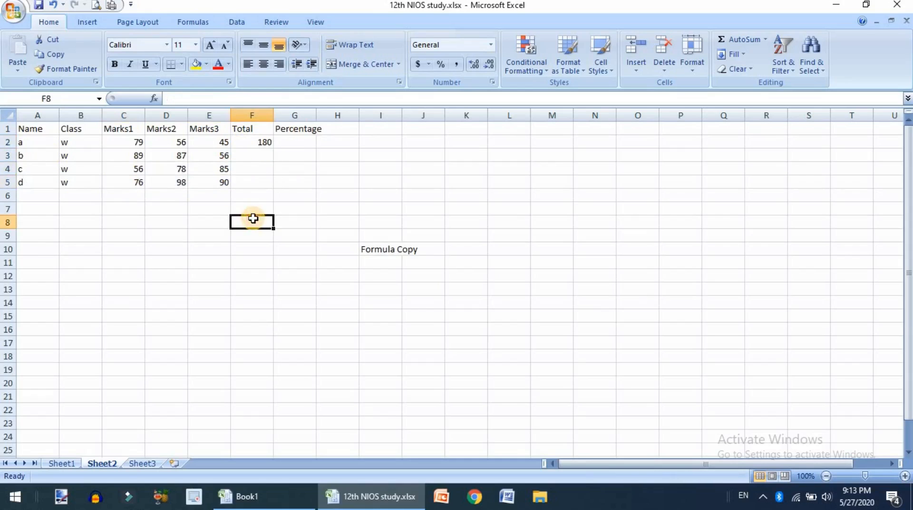
Copy the total formula from F2 down through F5 with the fill handle.
left_click(265, 142)
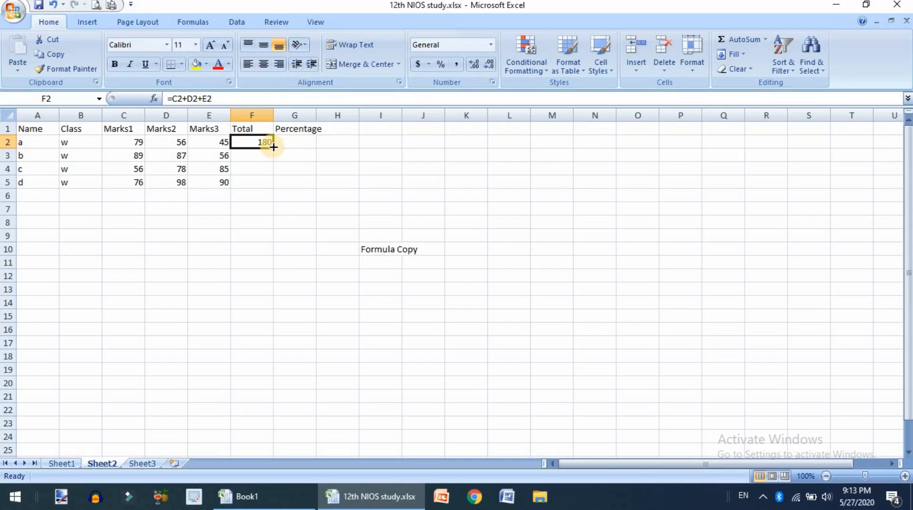
left_click_drag(274, 148, 274, 149)
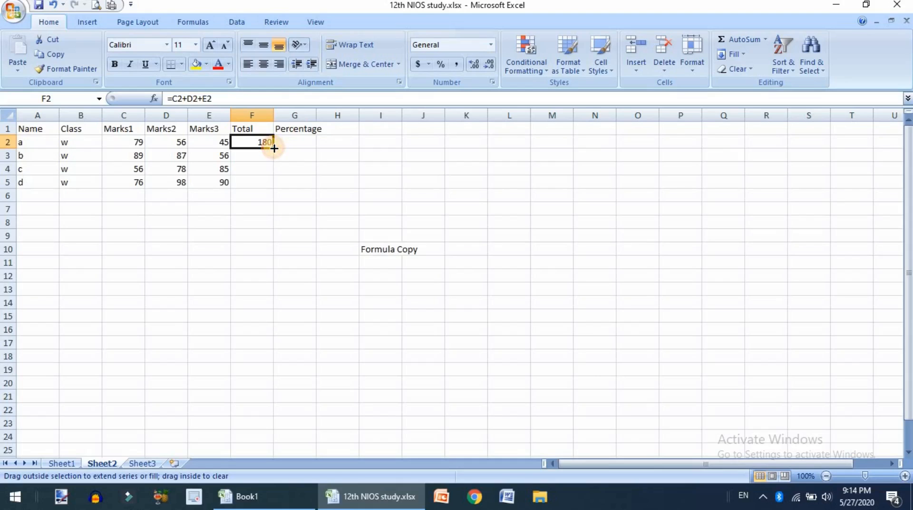
left_click_drag(275, 148, 278, 184)
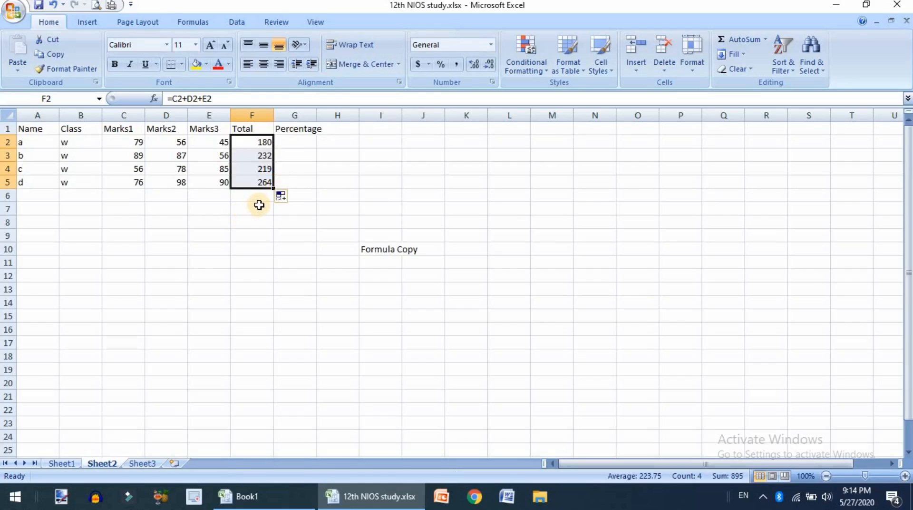
Check the copied totals in F3, F4 and F5 against the marks in their own rows.
left_click(263, 155)
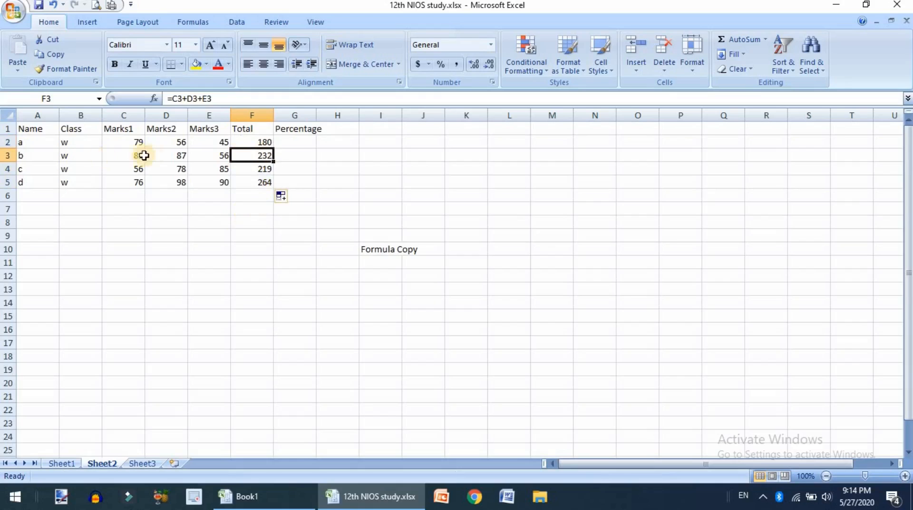
left_click_drag(140, 155, 228, 155)
left_click(250, 156)
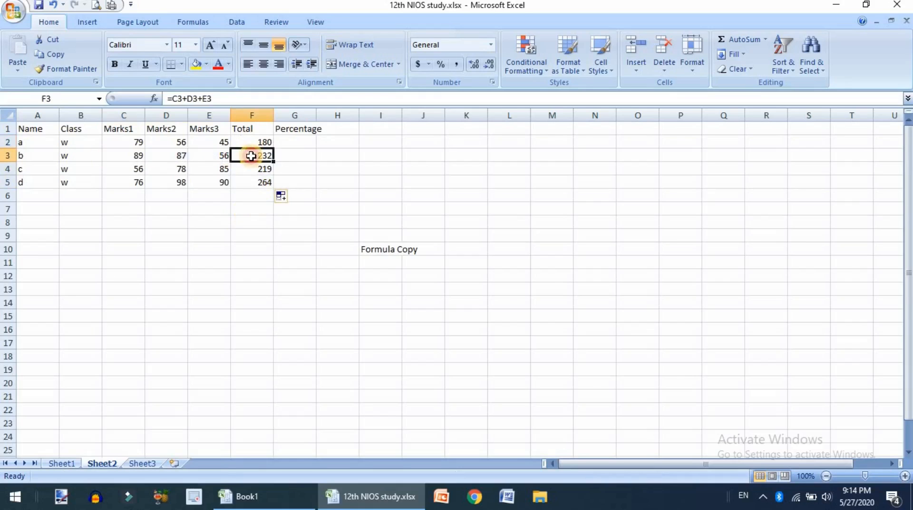
left_click_drag(136, 168, 224, 169)
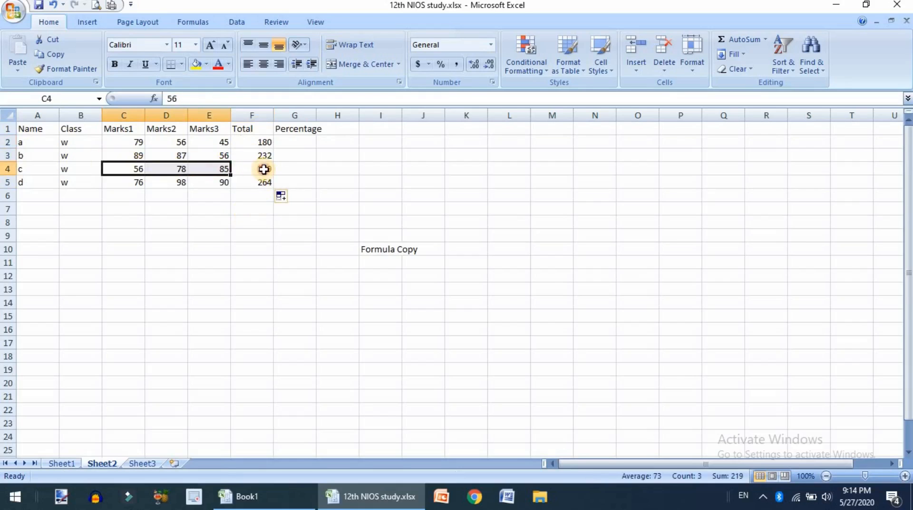
left_click(264, 169)
left_click_drag(128, 184, 229, 183)
left_click(251, 183)
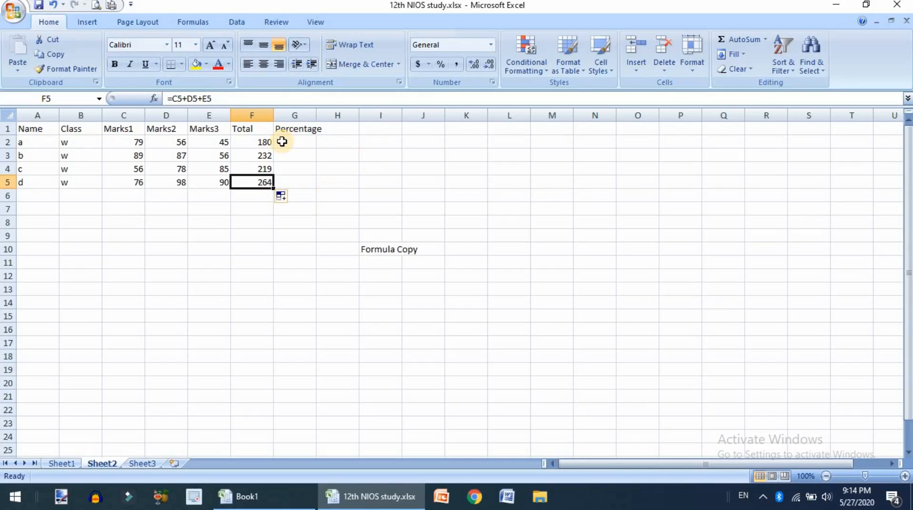
Clear all the totals from F2:F5.
left_click(261, 142)
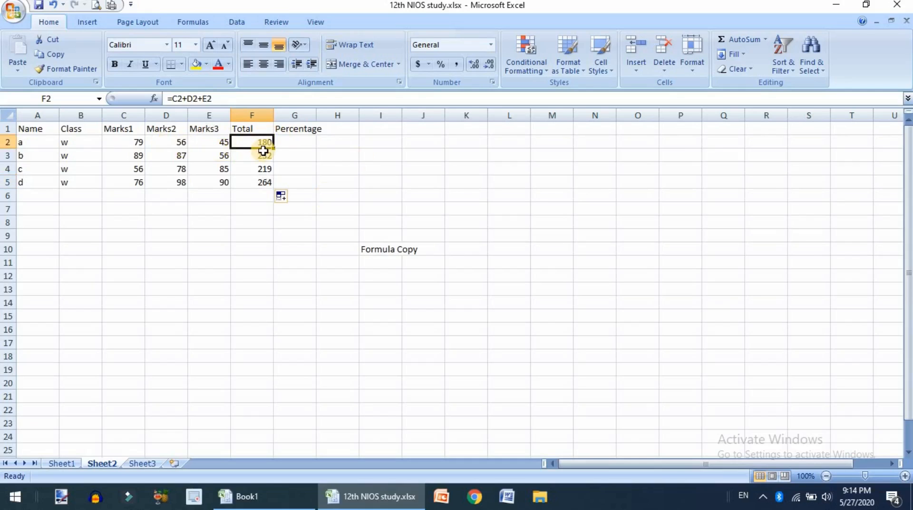
key("shift+Down")
key("shift+Down")
key("shift+Down")
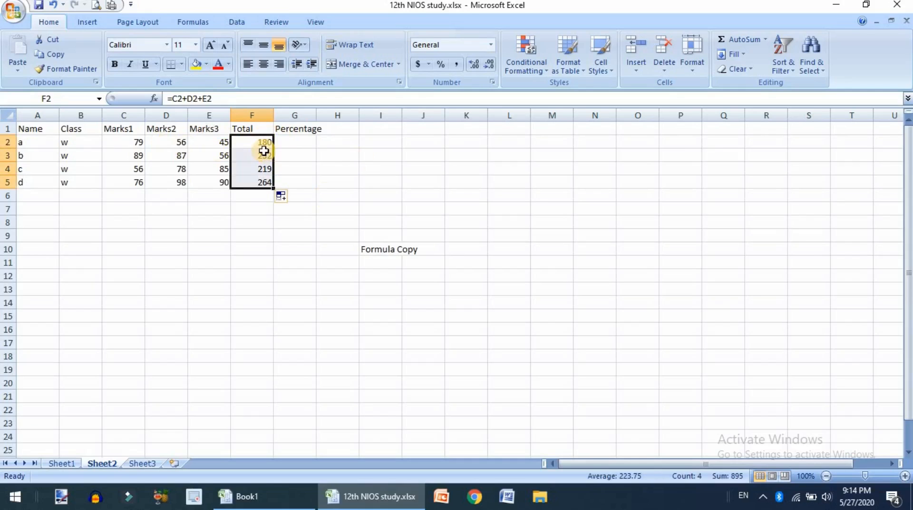
key("Delete")
Total row a's marks in C2:E2 with AutoSum and check the resulting formula in F2.
left_click_drag(130, 143, 220, 141)
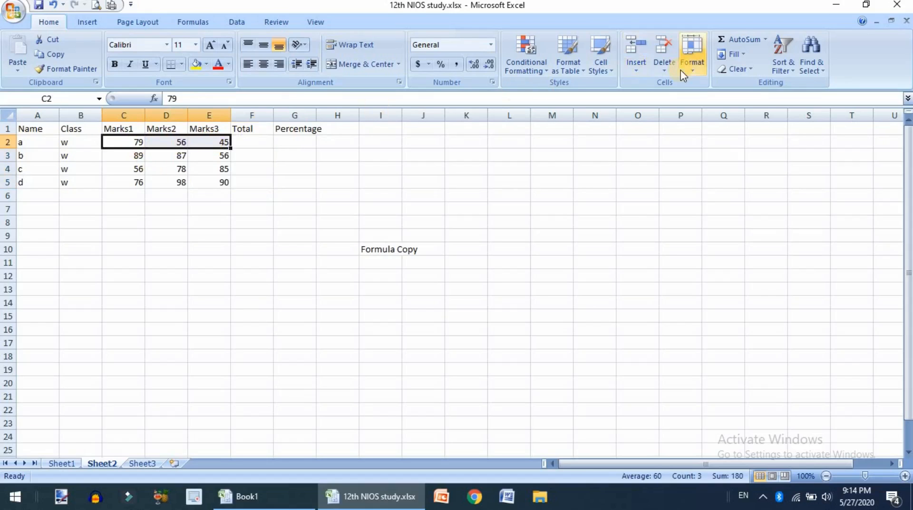
left_click(738, 39)
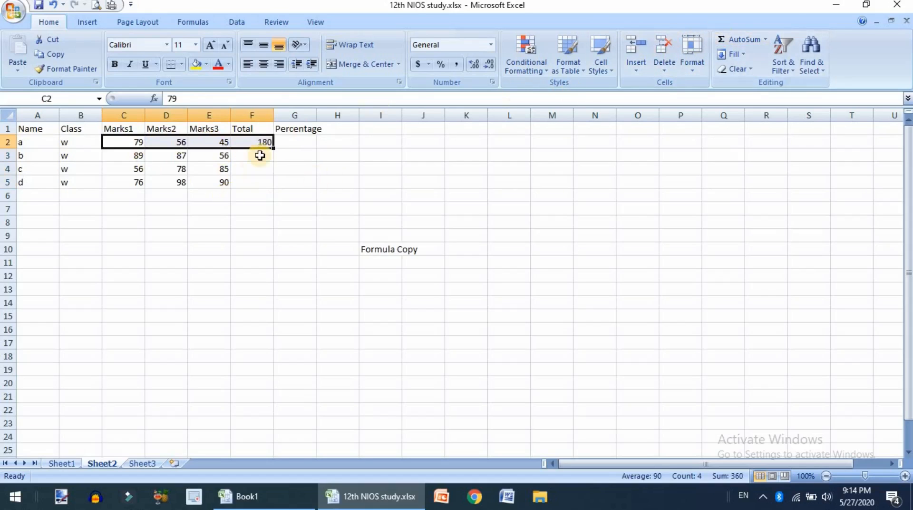
left_click(249, 141)
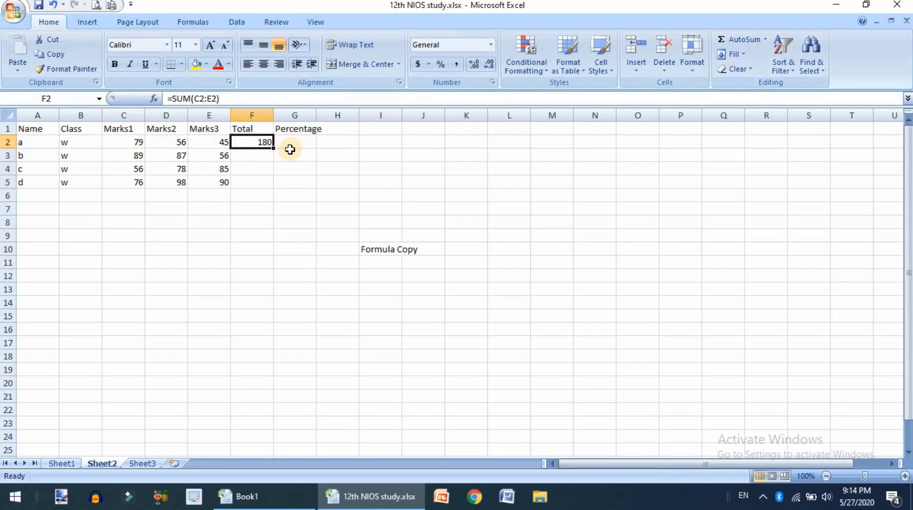
Examine the parts of the F2 formula: the SUM function name, the start and end cells, and the colon between them.
left_click(176, 99)
left_click_drag(172, 98, 189, 99)
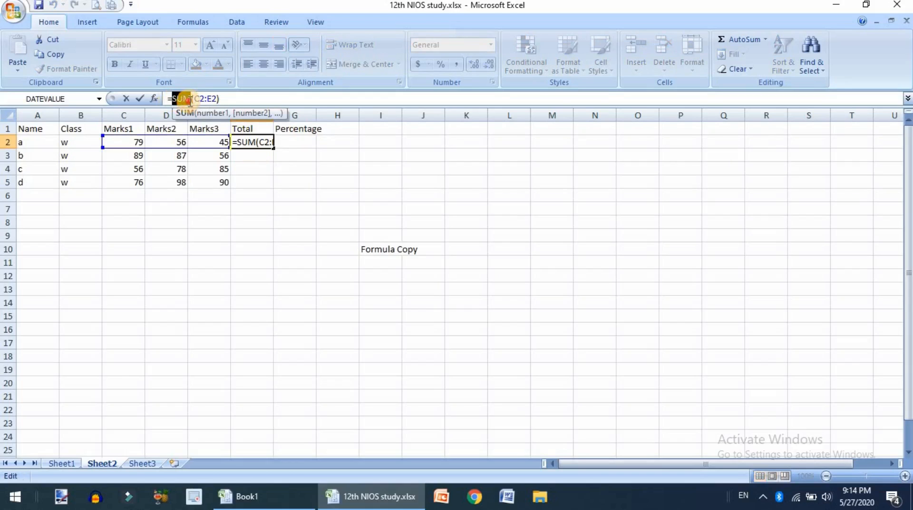
key("shift+Right")
key("Right")
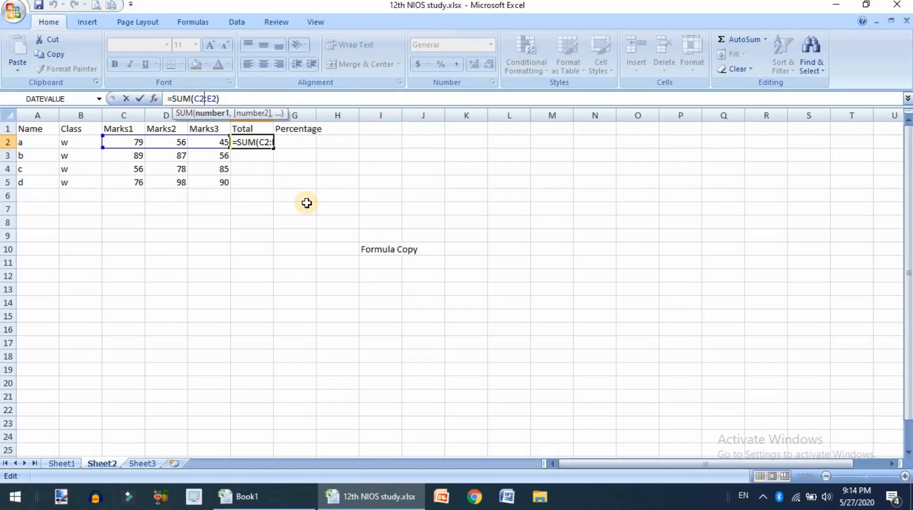
key("shift+Right")
key("shift+Right")
key("Right")
key("ctrl+Return")
Write the range explanation "c2 to e2" in cell F15.
left_click(245, 315)
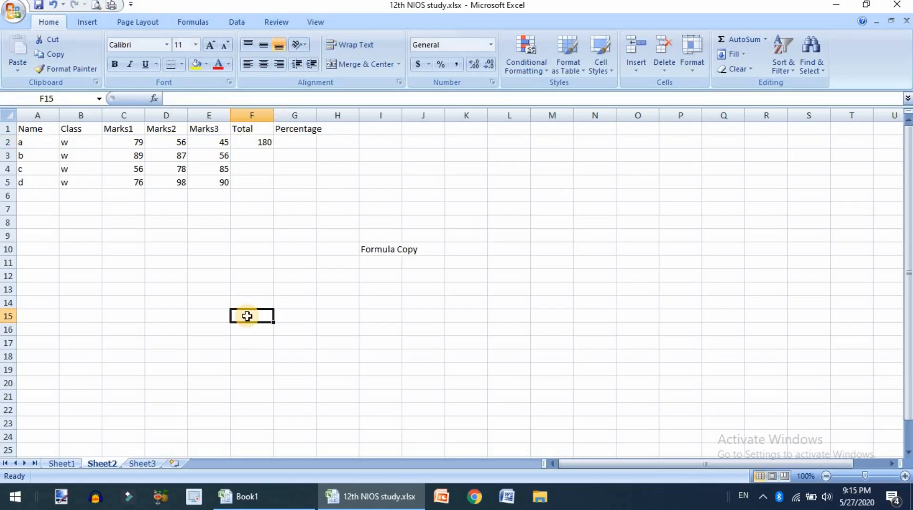
type("c2:f2")
key("BackSpace")
key("BackSpace")
key("BackSpace")
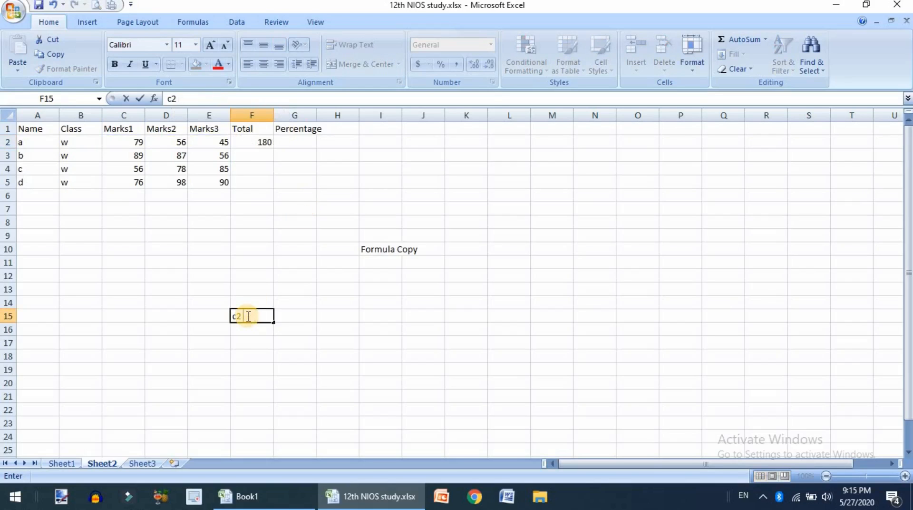
type("to ")
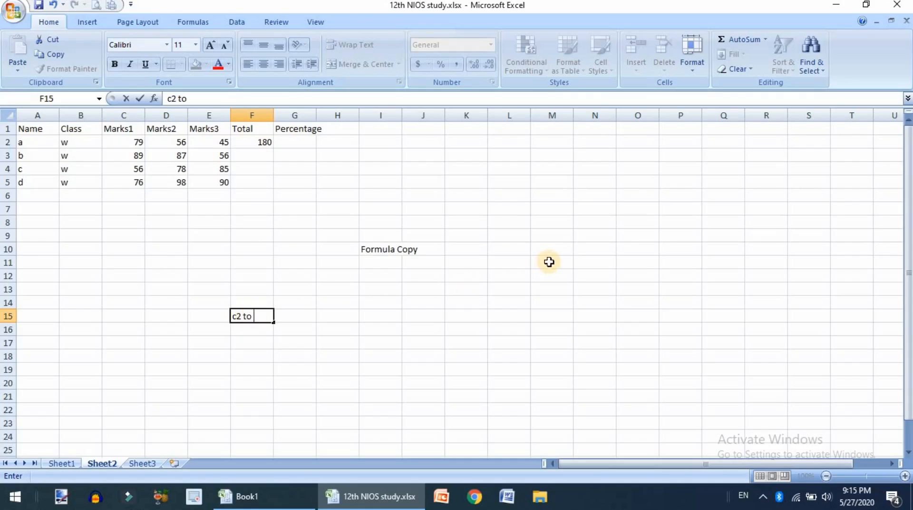
type("e2")
key("Left")
key("Right")
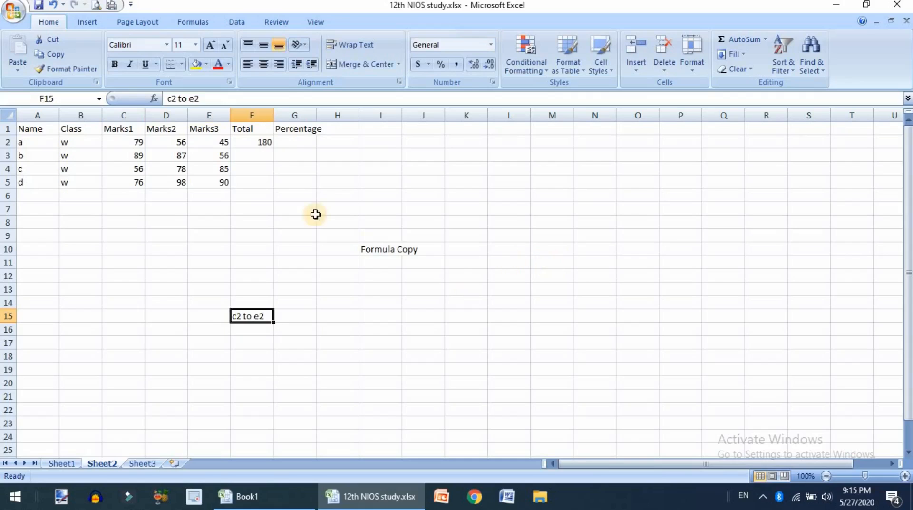
Compare F2's SUM formula with the marks ranges of rows a and b, and copy it down through F5.
left_click(251, 142)
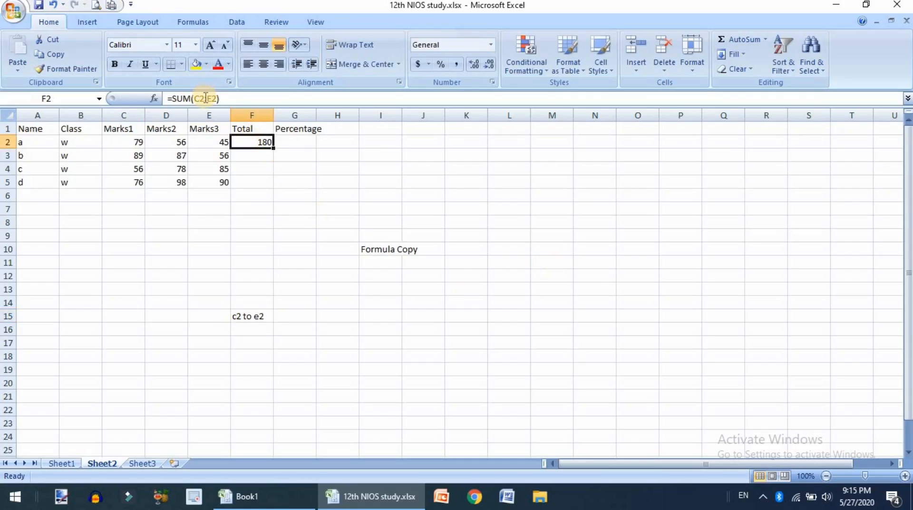
left_click_drag(133, 142, 204, 138)
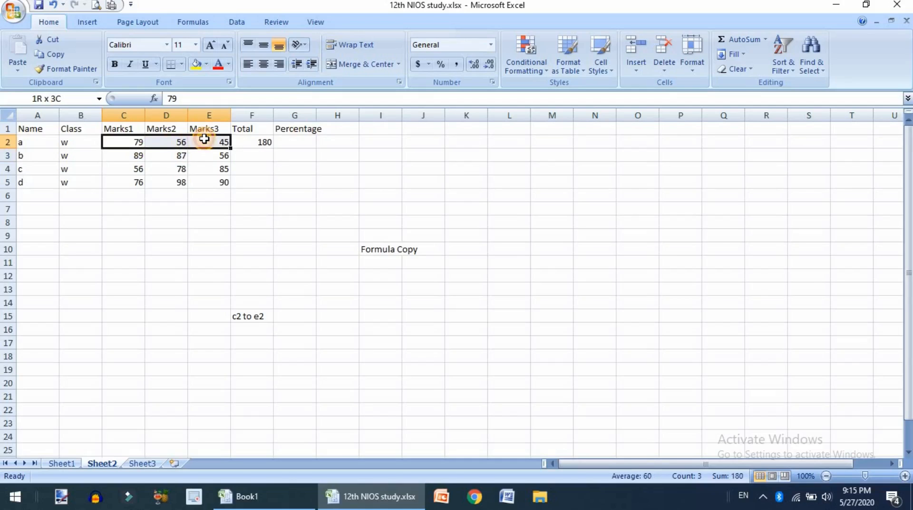
left_click_drag(126, 155, 214, 155)
left_click(241, 140)
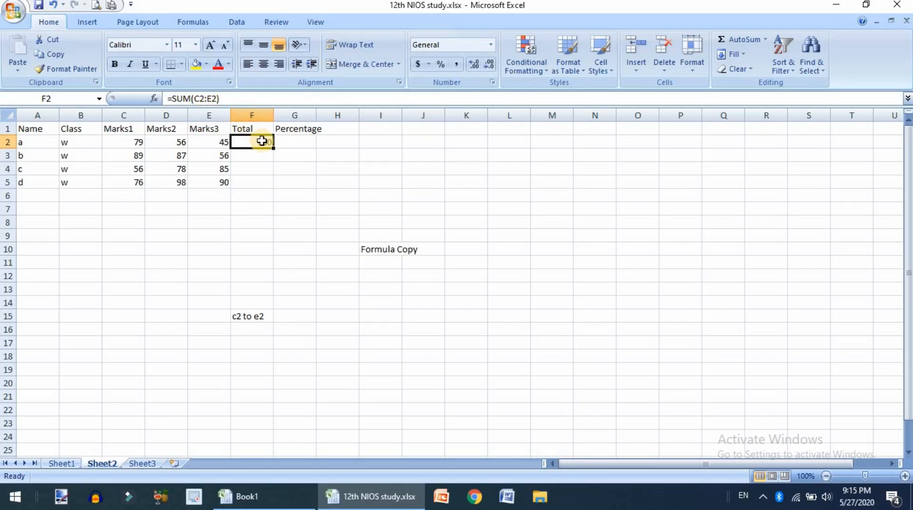
left_click_drag(272, 147, 266, 182)
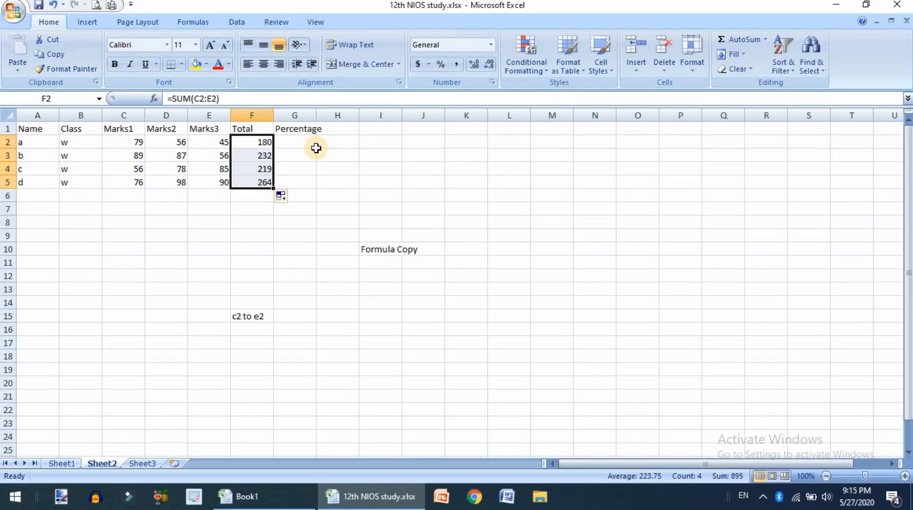
Review the list of functions offered by AutoSum, close it and select cell G5.
left_click(765, 41)
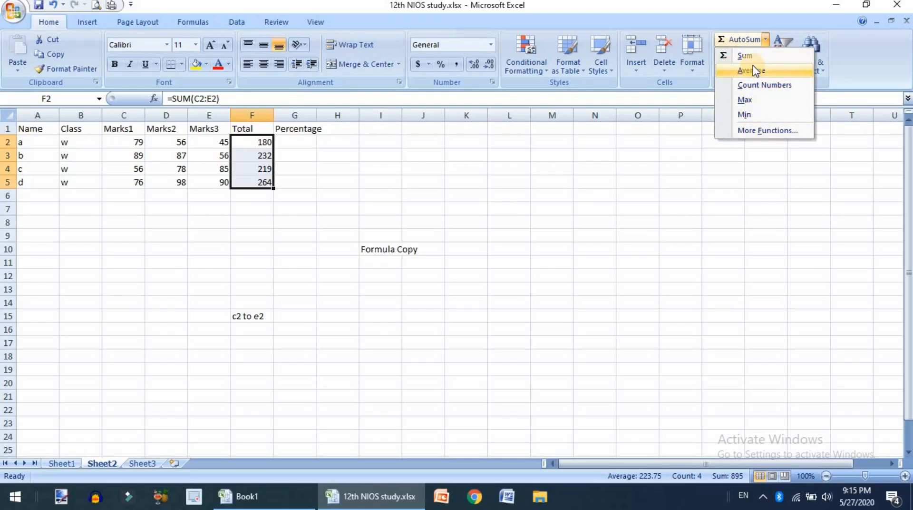
left_click(309, 179)
left_click(310, 179)
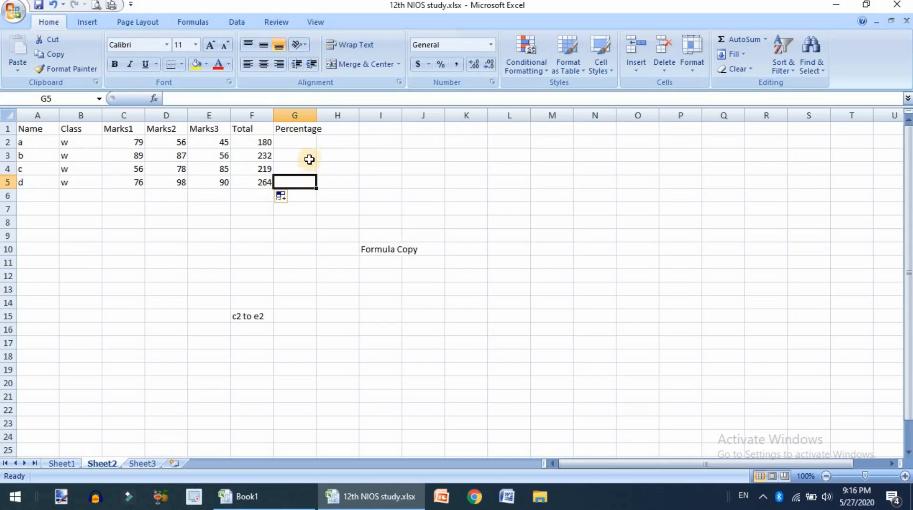
Enter the formula =SUMIF(C2:E2,">50") in cell G2 to add only row a's marks above 50.
left_click(299, 143)
type("=")
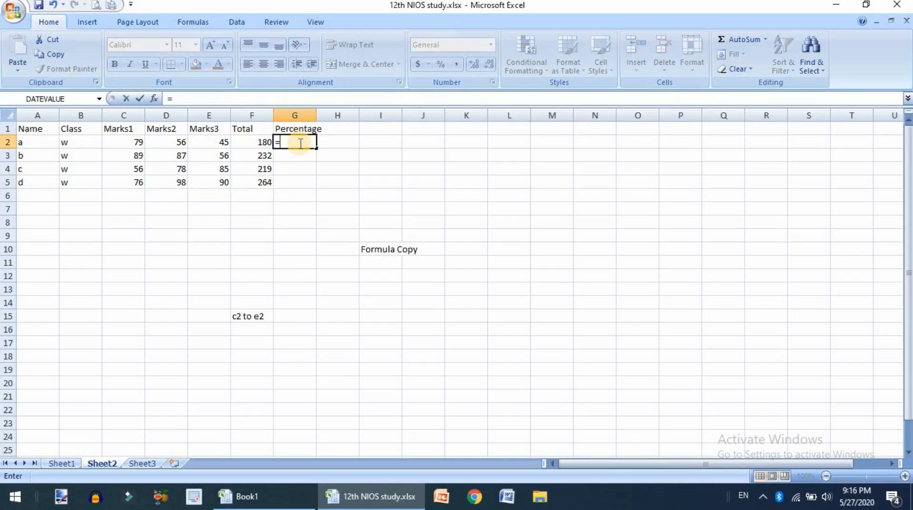
type("sumif")
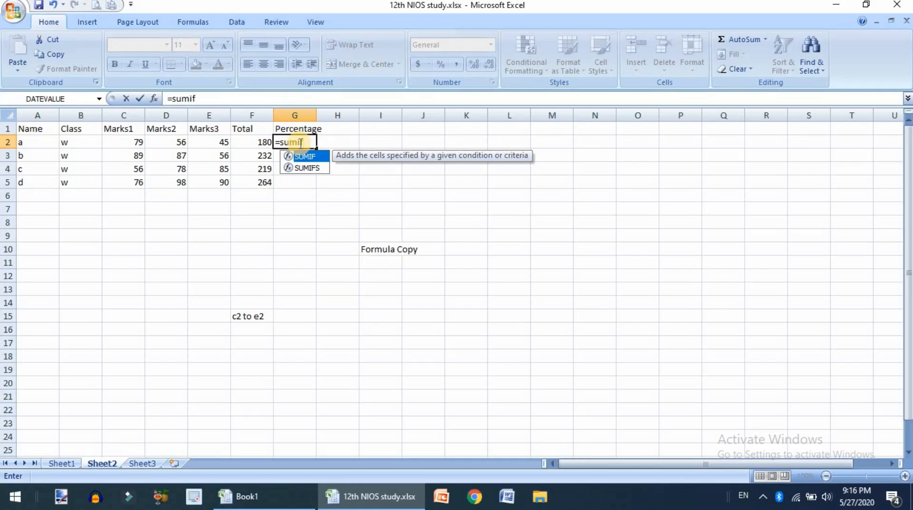
type("(")
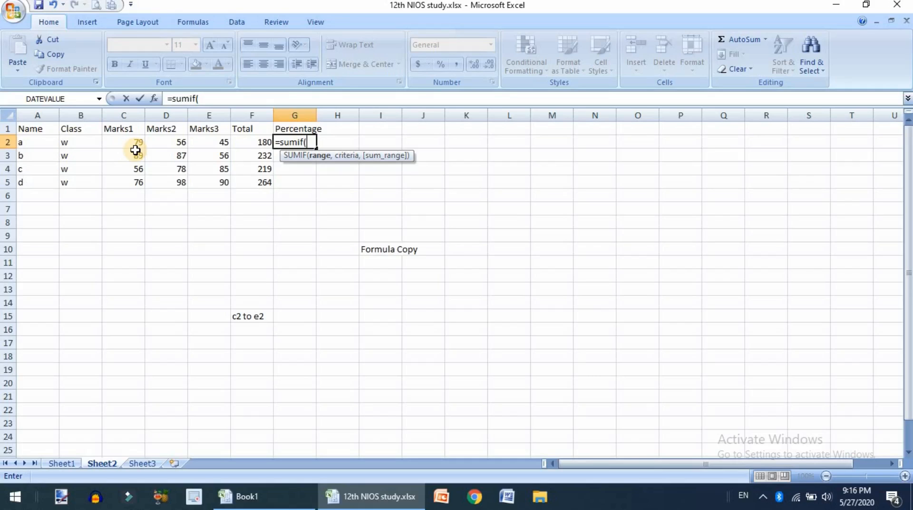
left_click_drag(128, 141, 216, 136)
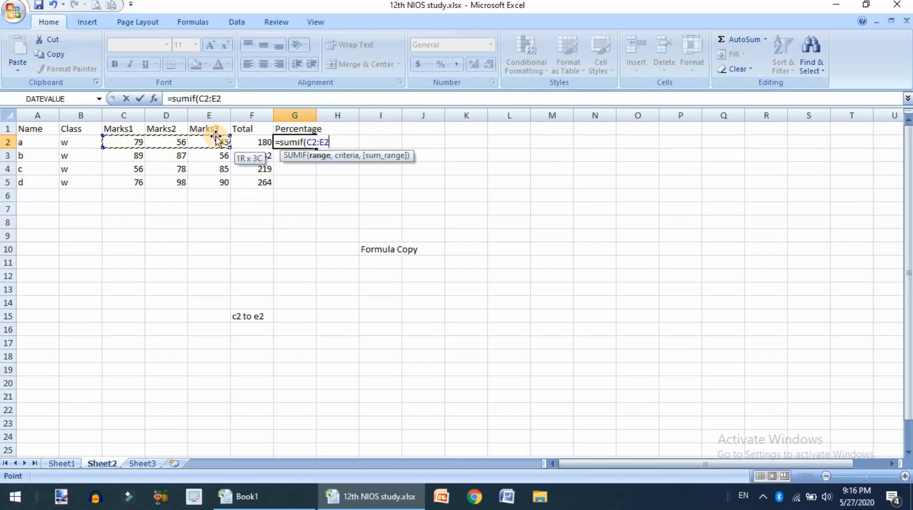
type(",")
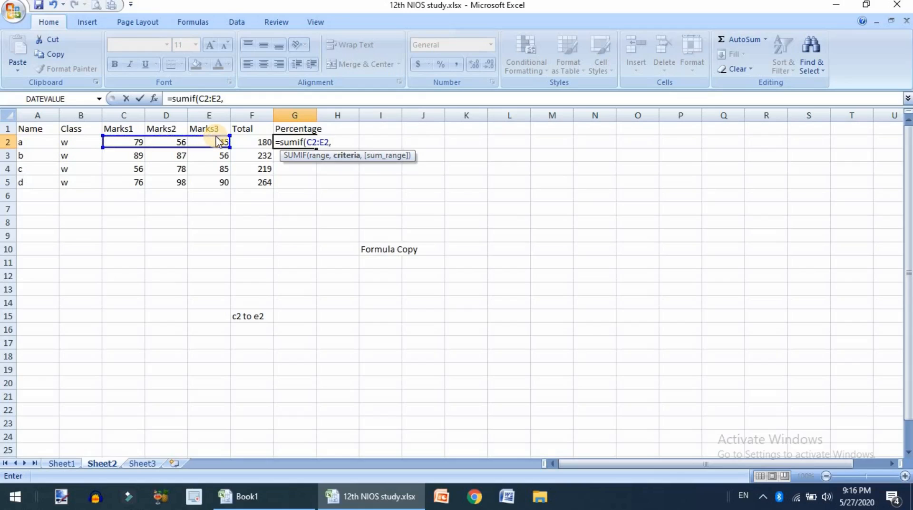
type(">50")
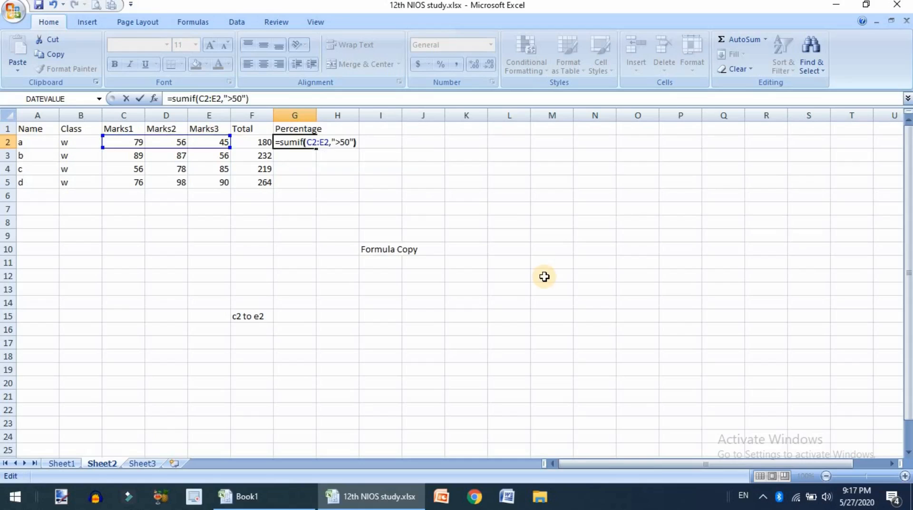
key("Return")
key("Up")
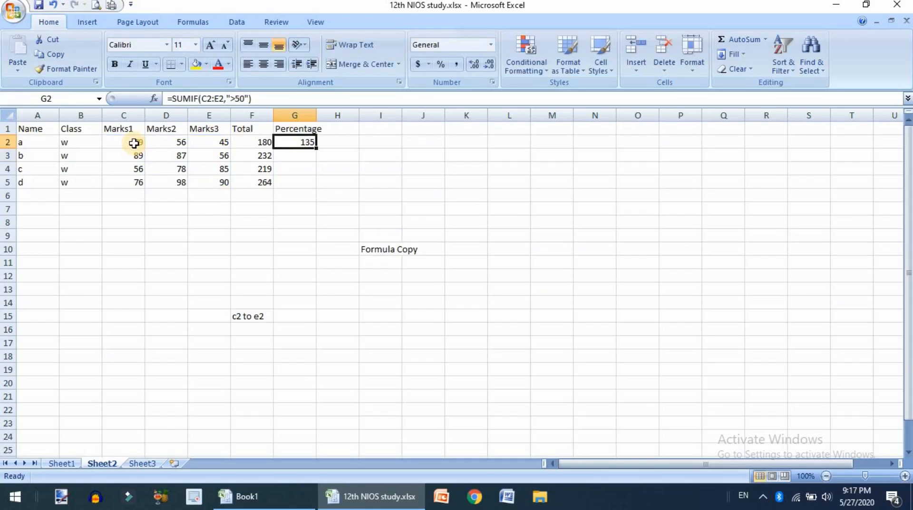
Compare row a's Marks1 and Marks2 values with the SUMIF result in G2.
left_click(166, 141)
left_click_drag(143, 142, 138, 143)
left_click(301, 142)
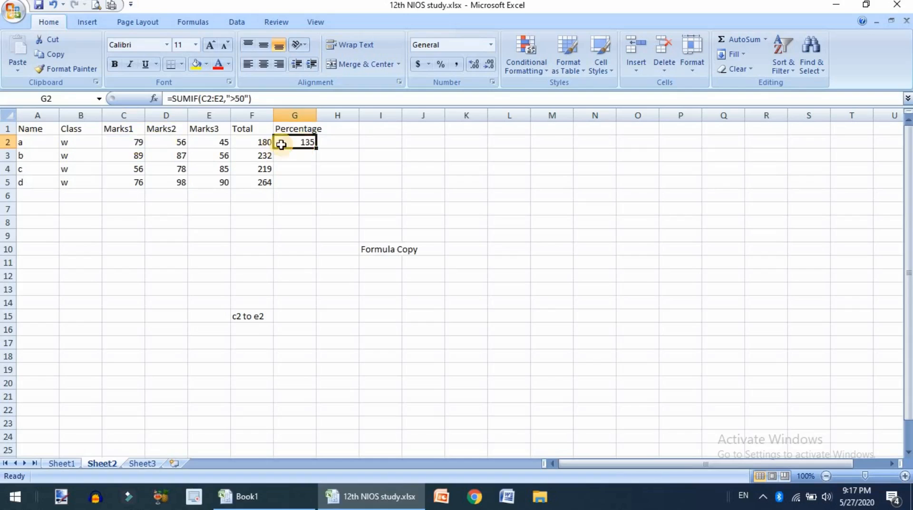
Set row a's Marks3 to 90 and check the recalculated SUMIF result in G2.
left_click(207, 141)
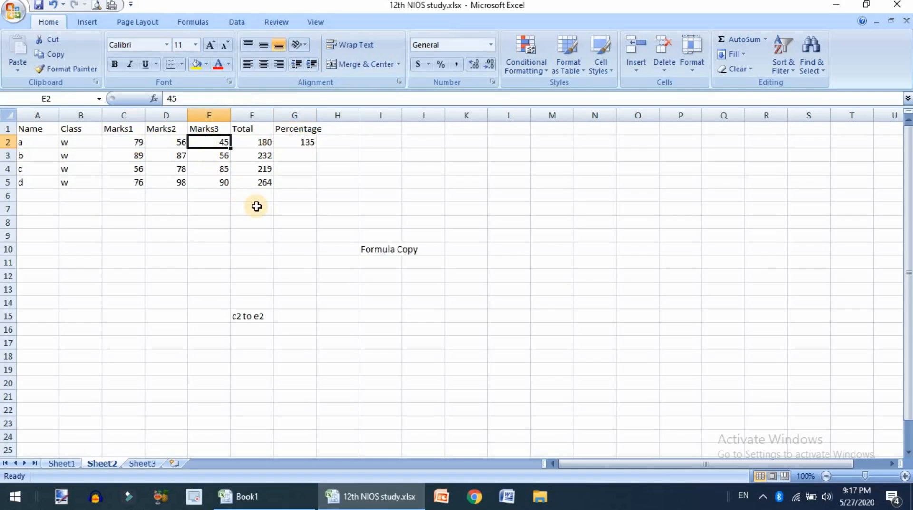
type("90")
key("Return")
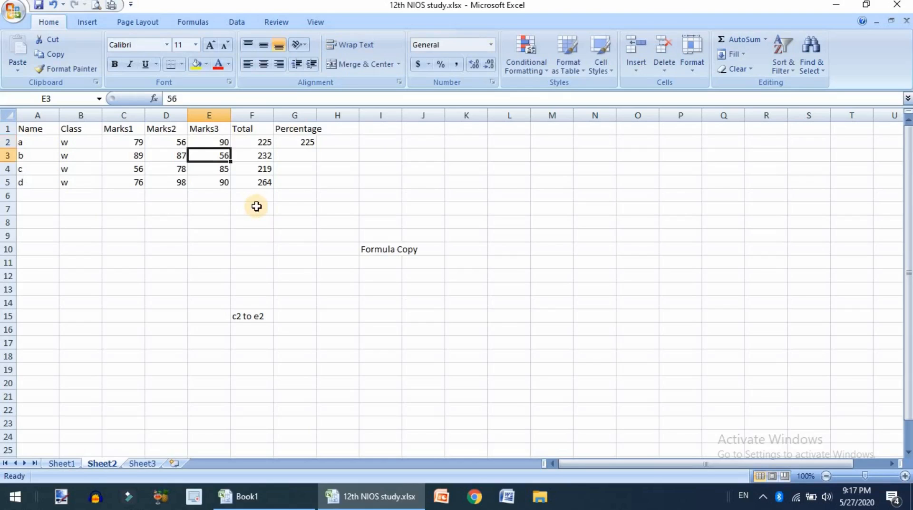
key("Up")
key("Right")
key("Right")
key("Right")
key("Left")
key("Left")
key("Left")
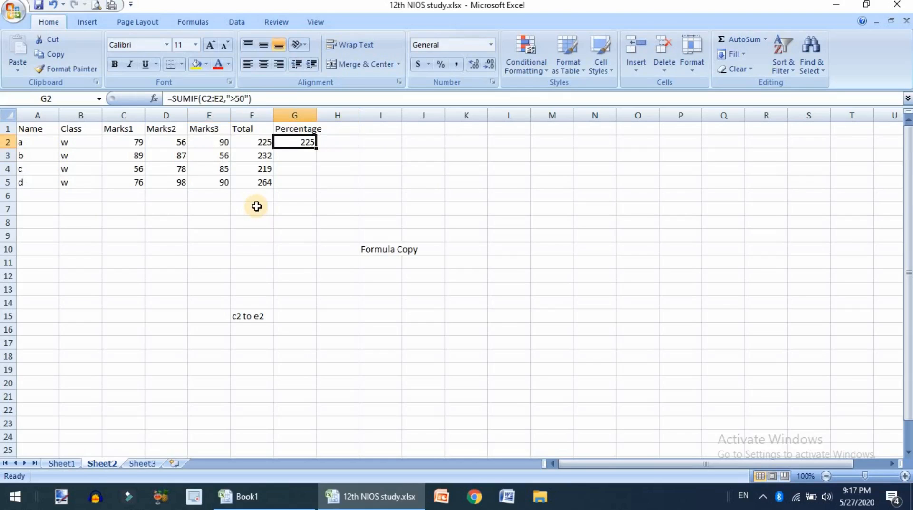
Set row a's Marks2 to 49 so that it falls below the SUMIF criterion.
key("shift+Left")
key("shift+Left")
key("Right")
key("Left")
key("Left")
type("49")
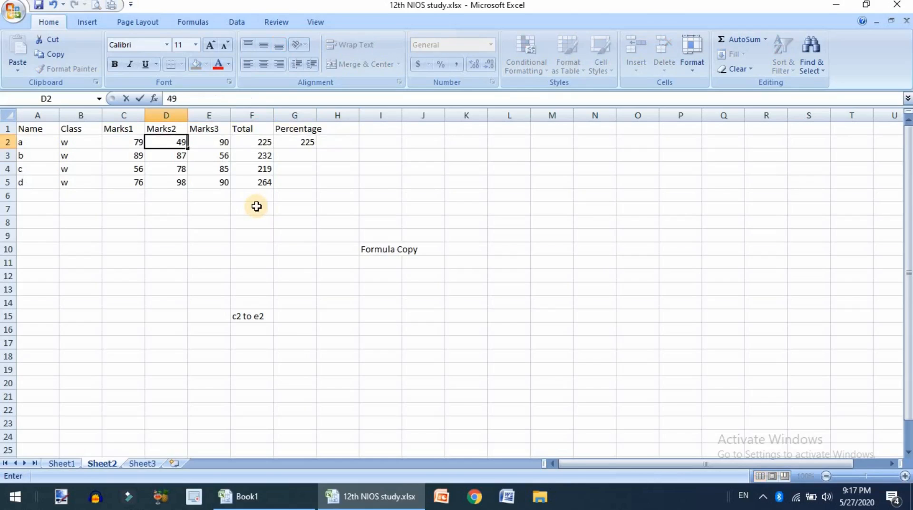
key("Return")
key("Up")
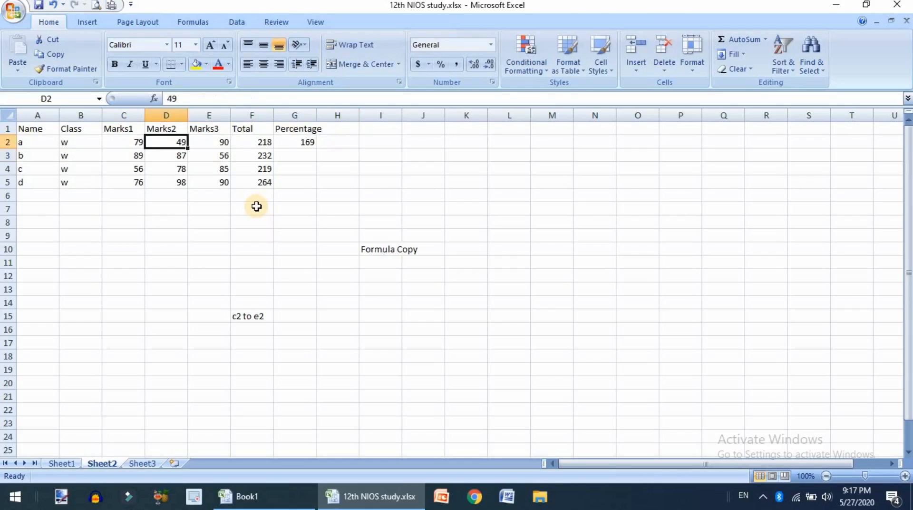
Examine which of row a's marks meet the SUMIF condition and review G2's formula and its arguments.
key("Right")
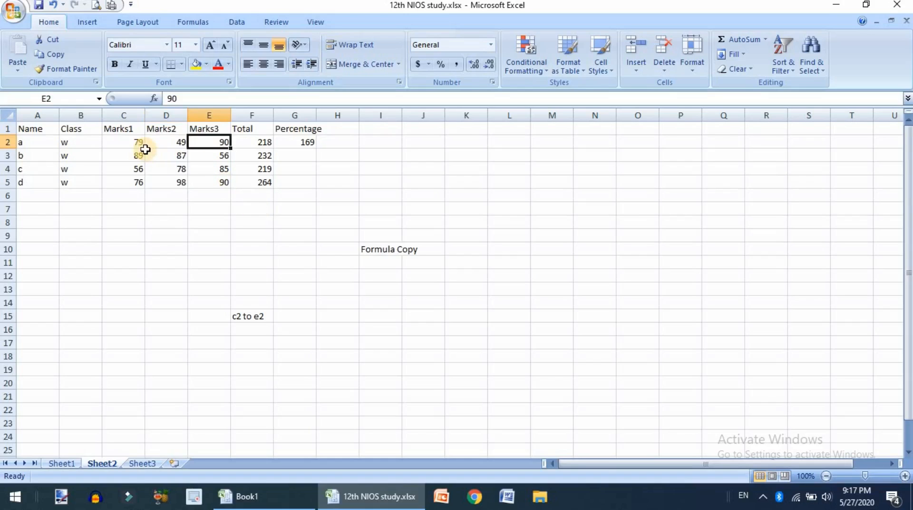
left_click(134, 139, "ctrl")
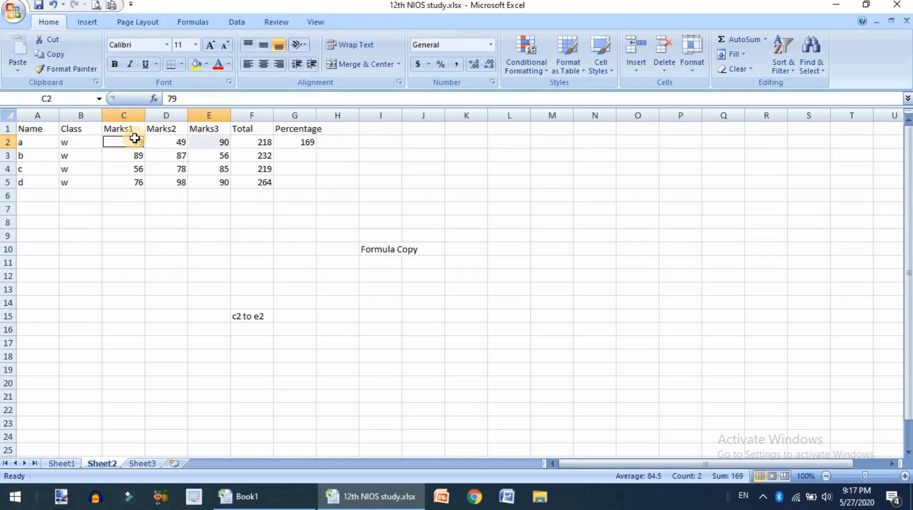
left_click(177, 150)
left_click(174, 141)
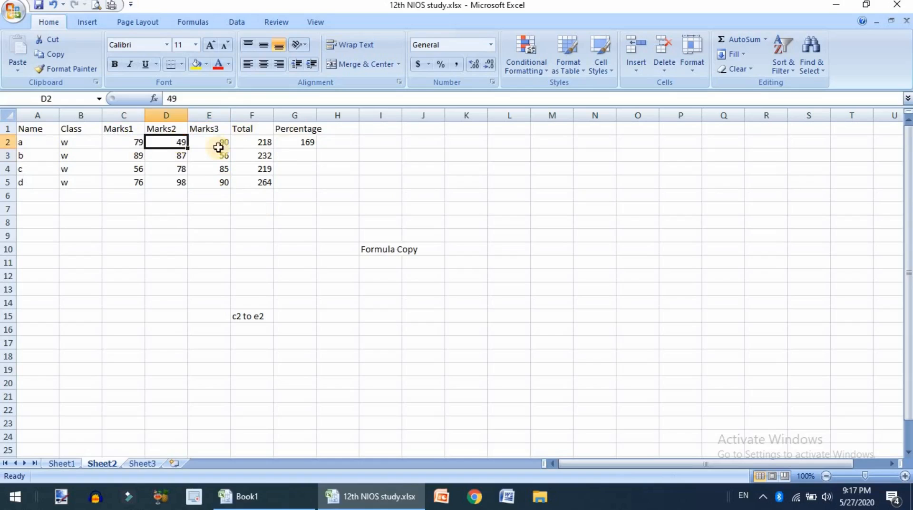
left_click(289, 143)
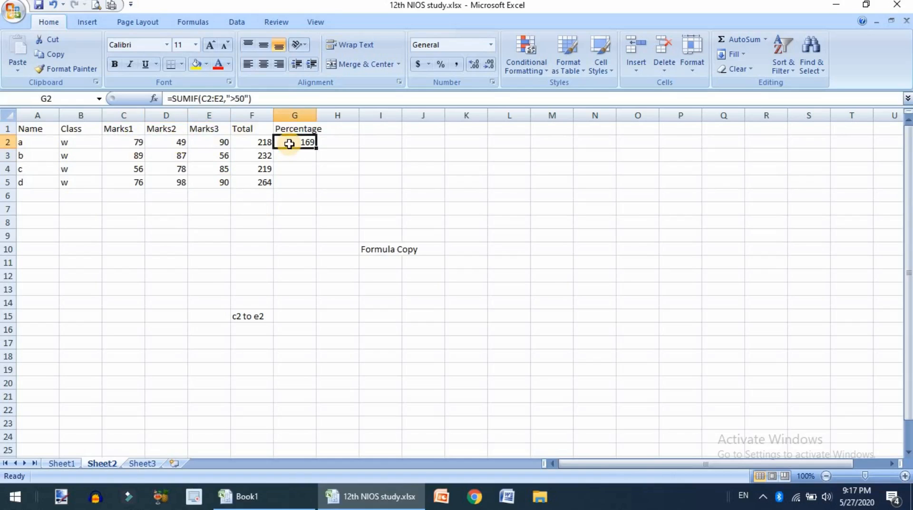
left_click(193, 99)
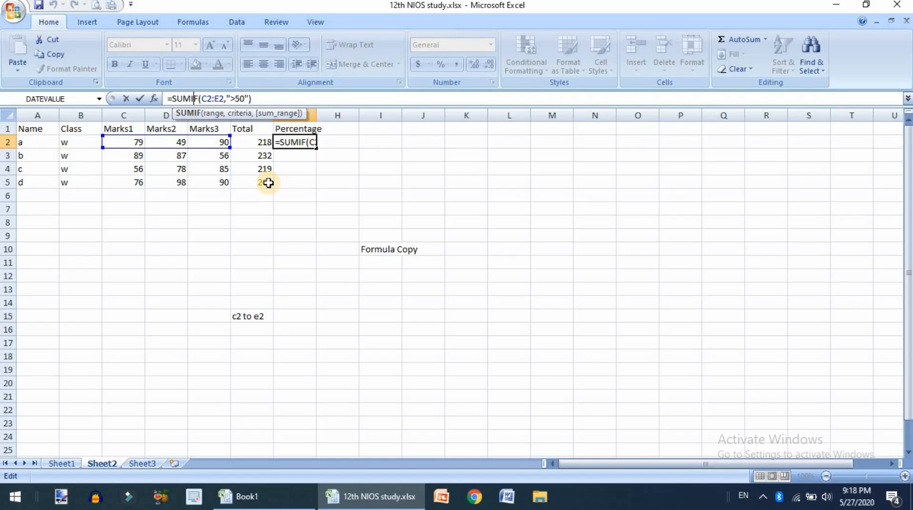
left_click(367, 142)
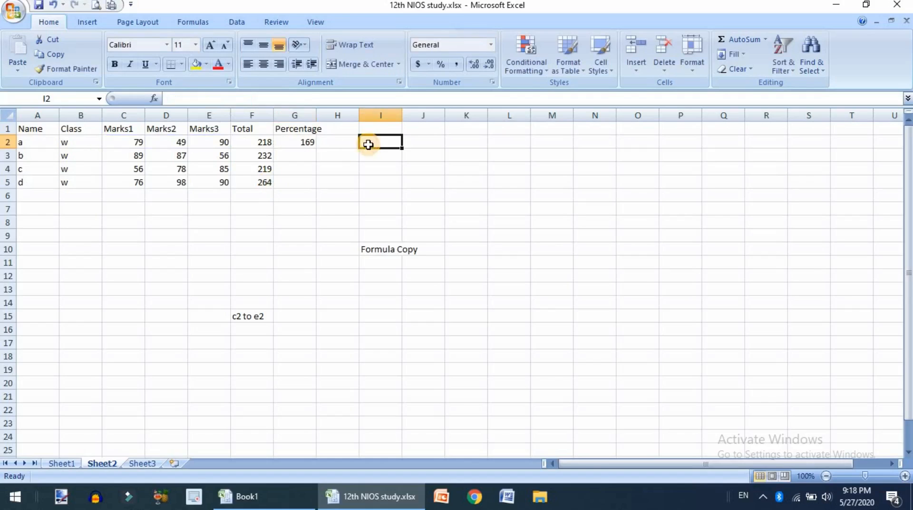
Clear the SUMIF formula from G2 and enter =AVERAGE(C2:E2) in its place.
left_click(311, 150)
left_click(306, 139)
key("Delete")
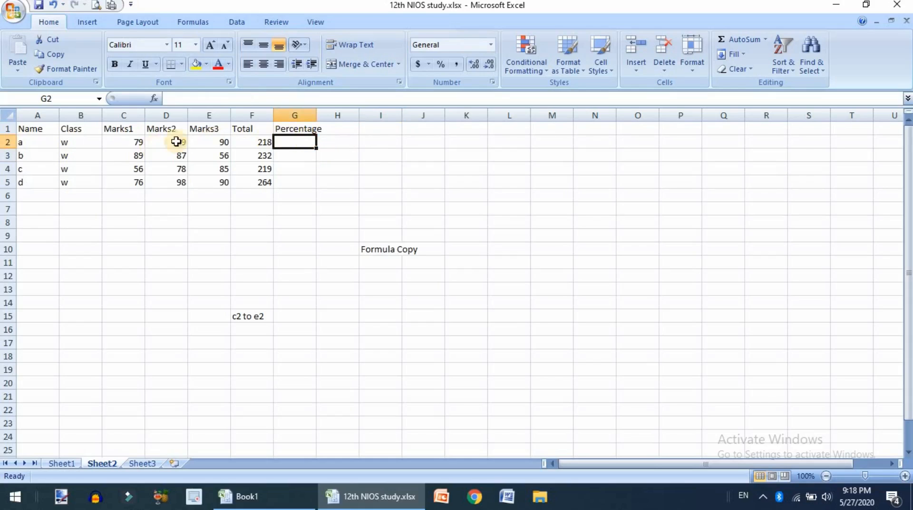
type("=")
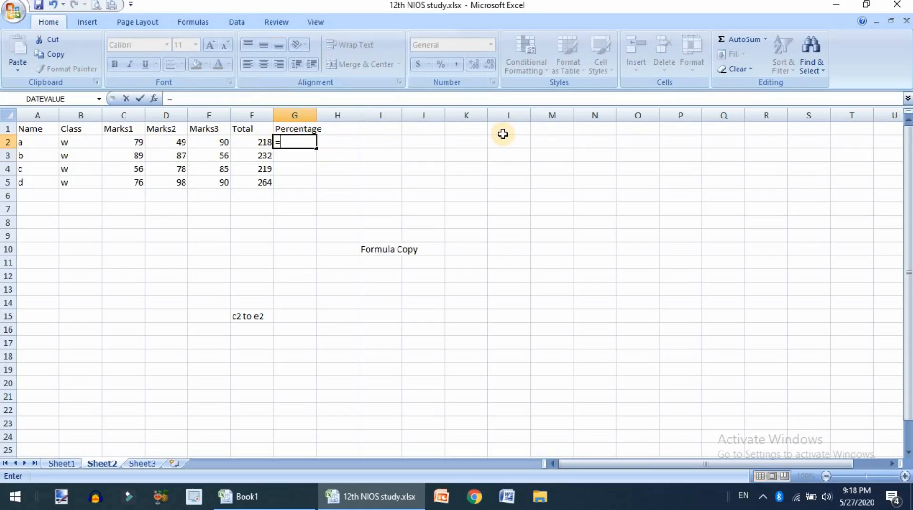
type("average(")
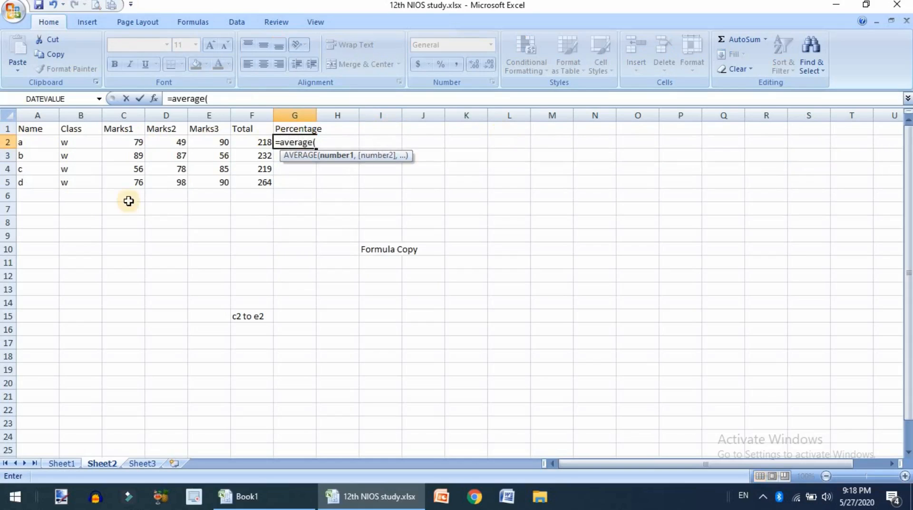
left_click_drag(132, 142, 225, 142)
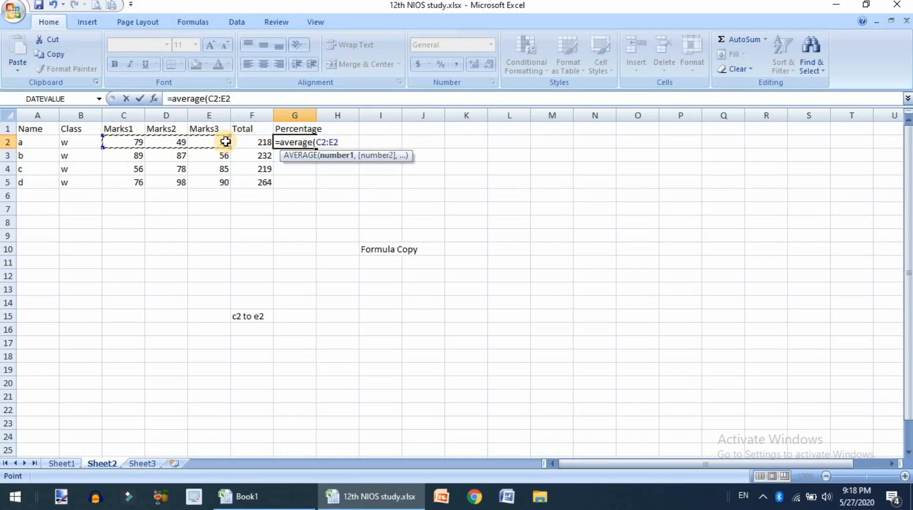
type(")")
key("Return")
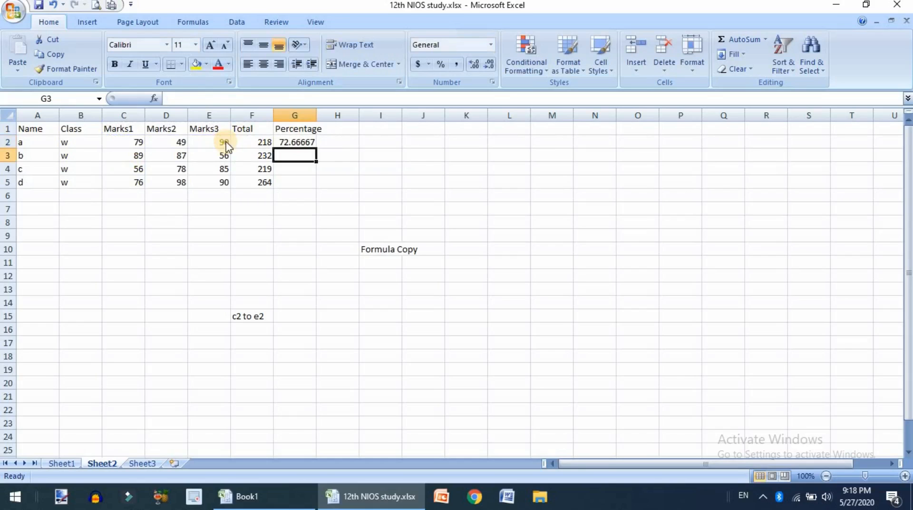
Copy G2's AVERAGE formula down through G5 to fill the Percentage column.
key("Up")
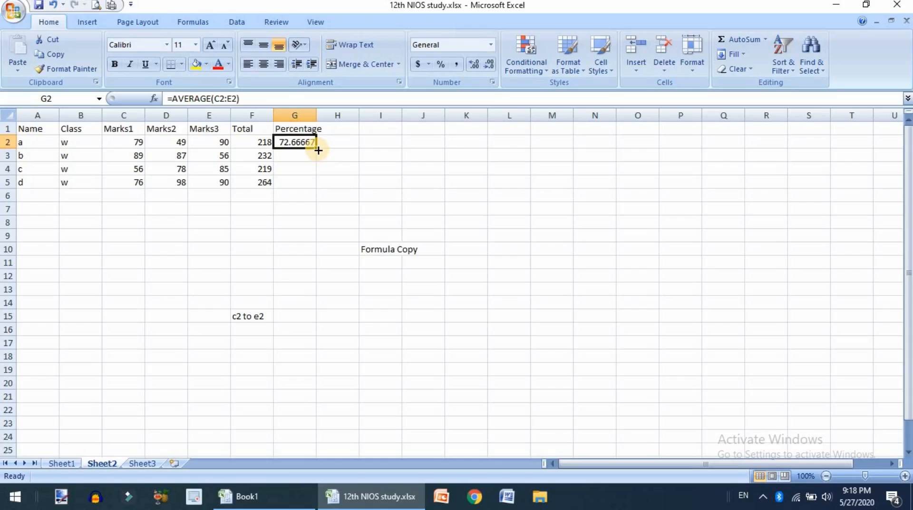
left_click_drag(316, 148, 325, 193)
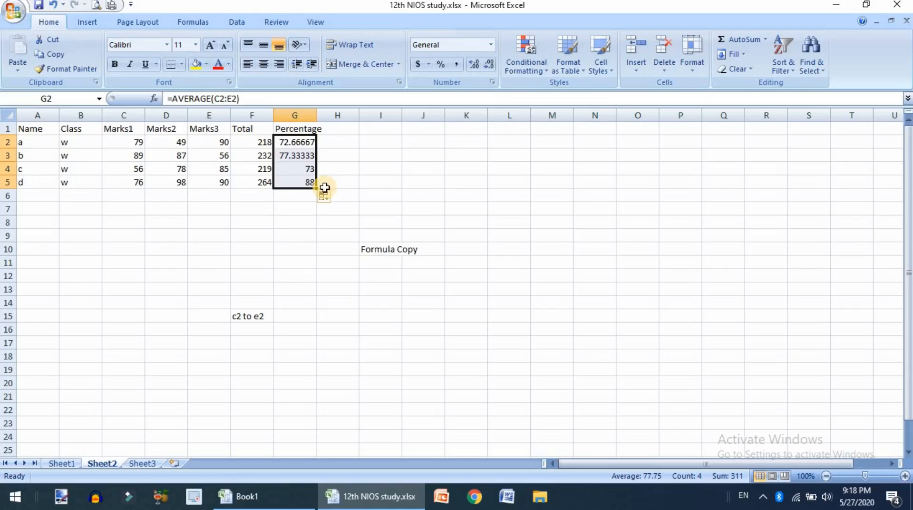
left_click(330, 138)
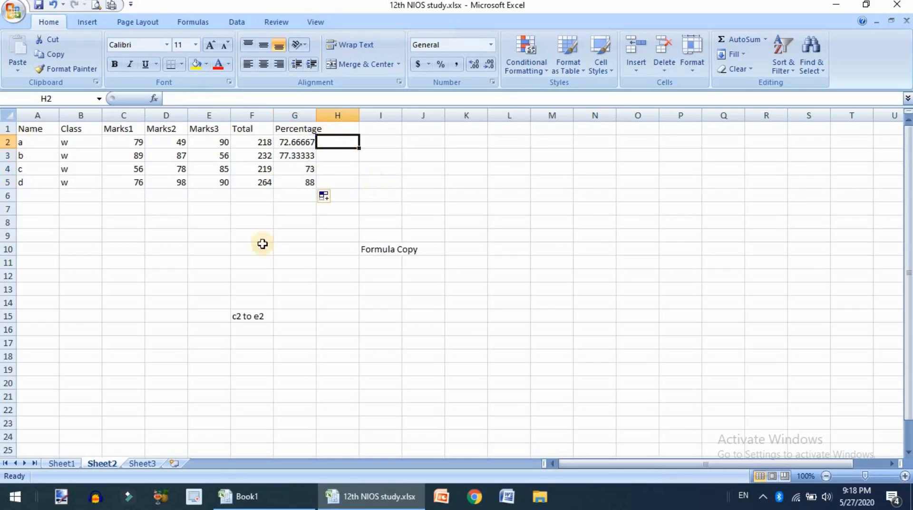
Enter the formula =MIN(F2:F5) in cell F7 to find the lowest total.
left_click(246, 213)
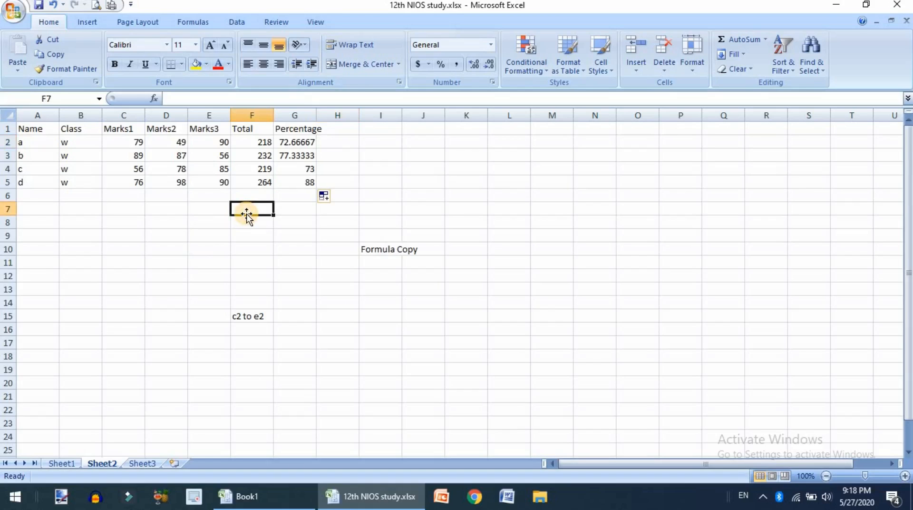
type("=min(")
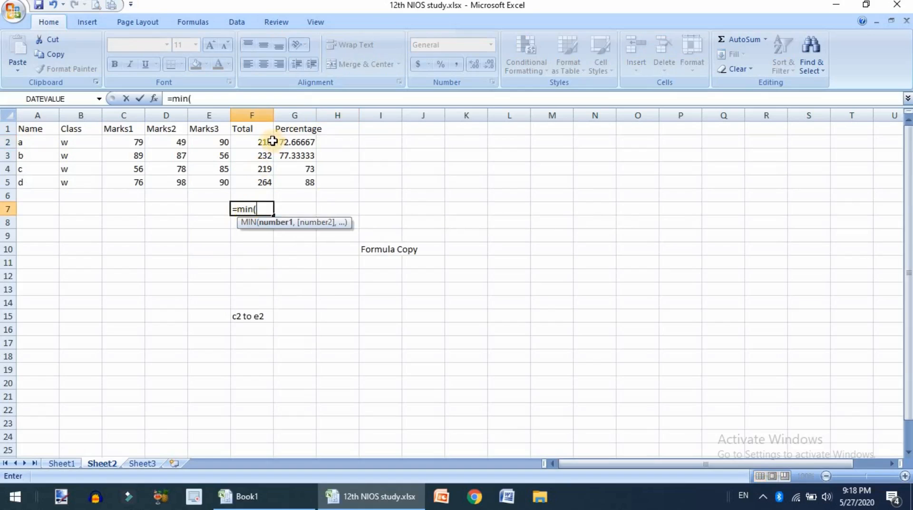
left_click_drag(265, 141, 269, 185)
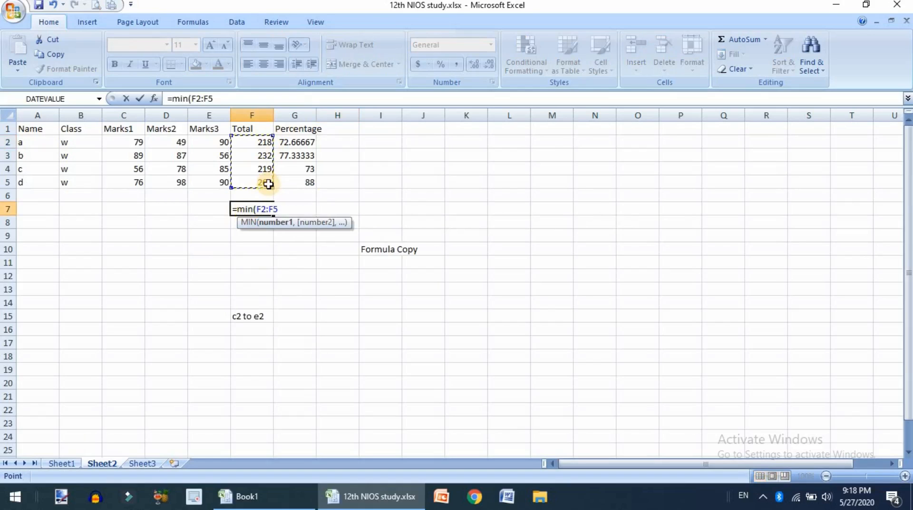
type(")")
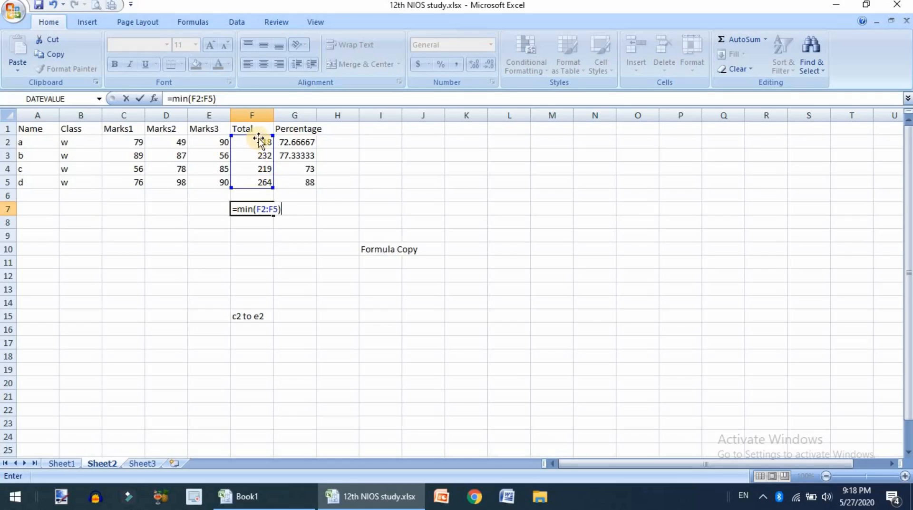
key("Return")
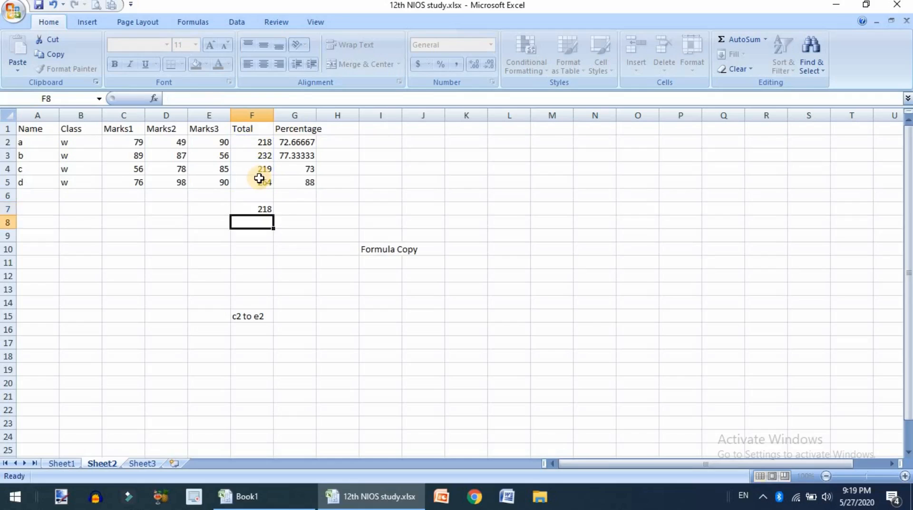
key("Up")
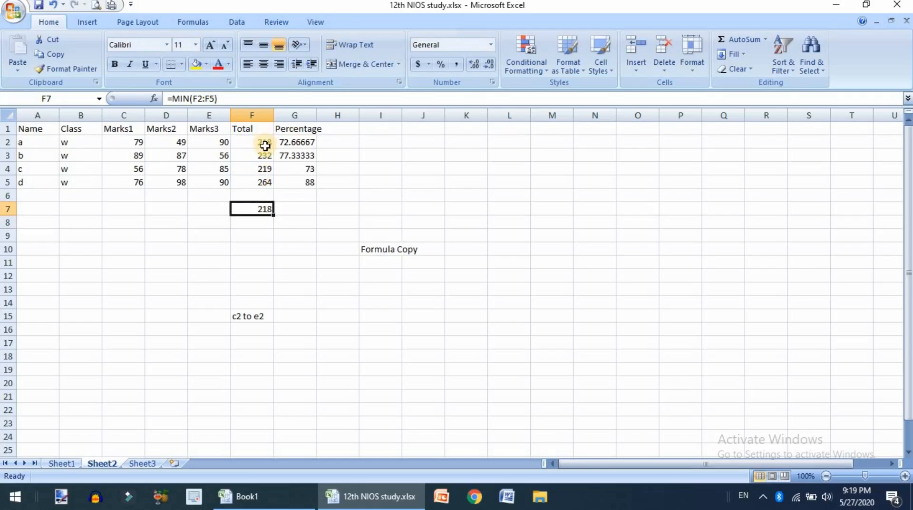
Enter the formula =MAX(G2:G5) in cell G7 to find the highest percentage.
left_click(303, 213)
type("=")
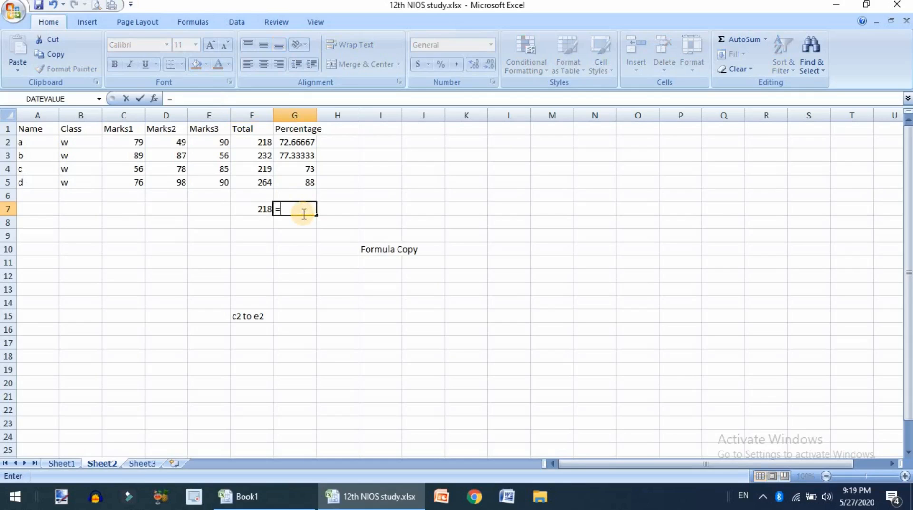
type("max")
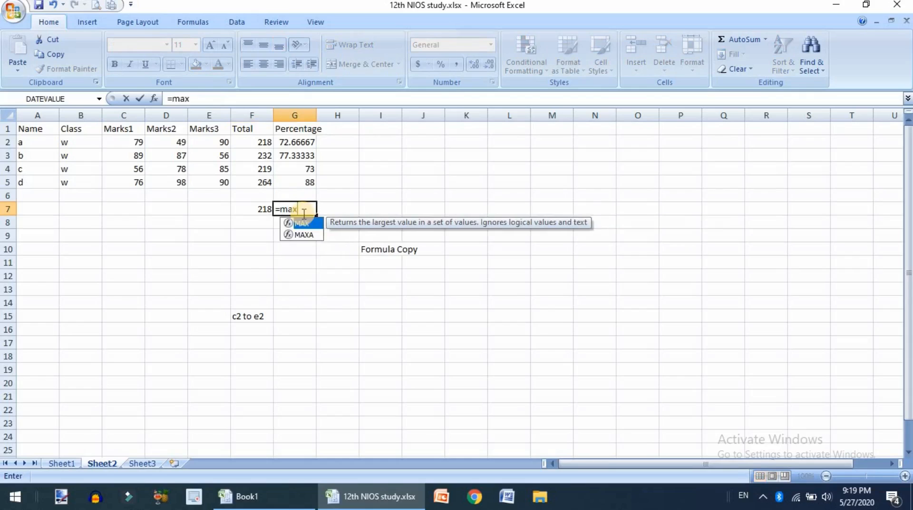
type("(")
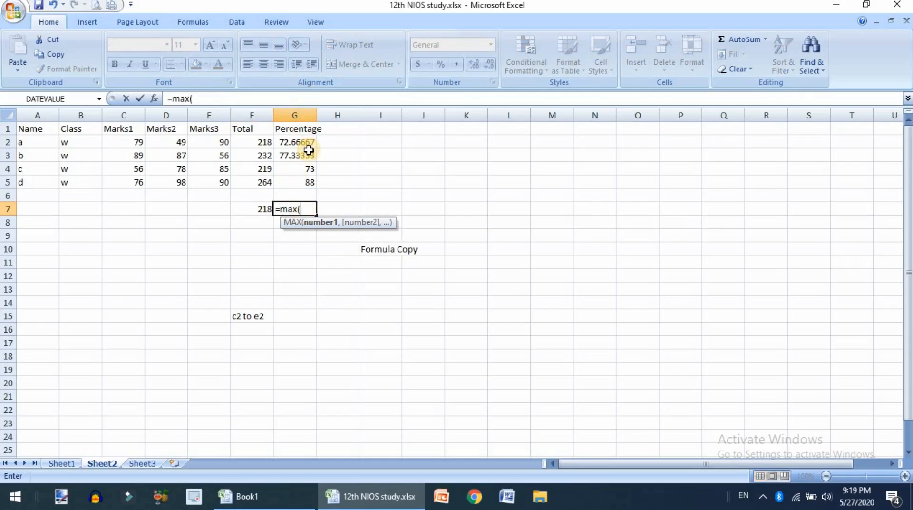
left_click_drag(311, 143, 312, 184)
type(")")
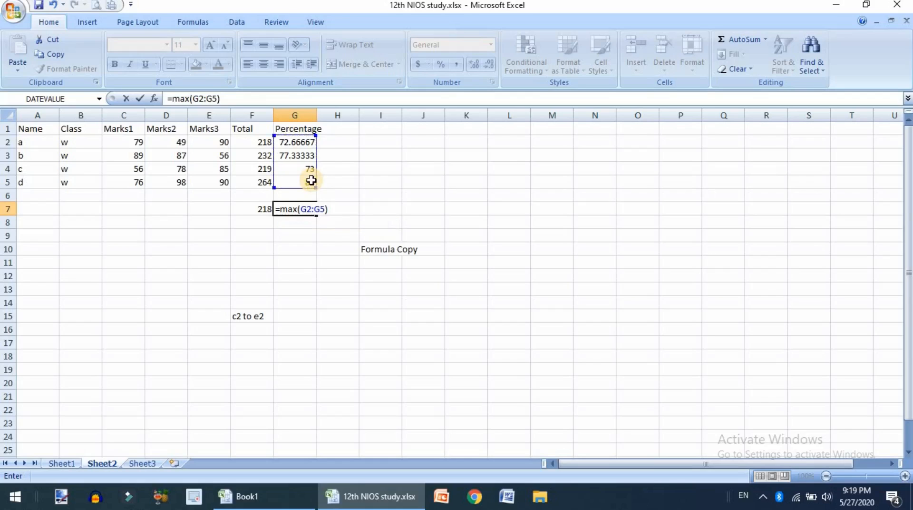
key("Return")
key("Up")
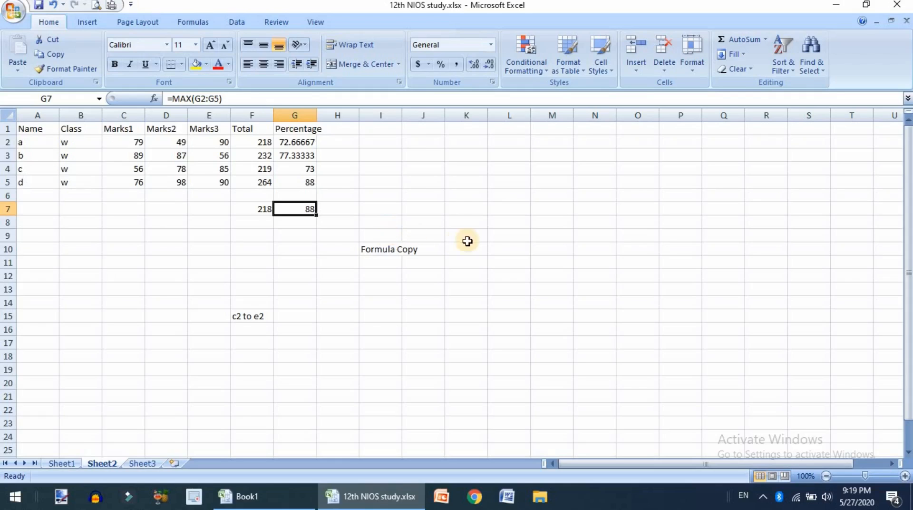
left_click(351, 210)
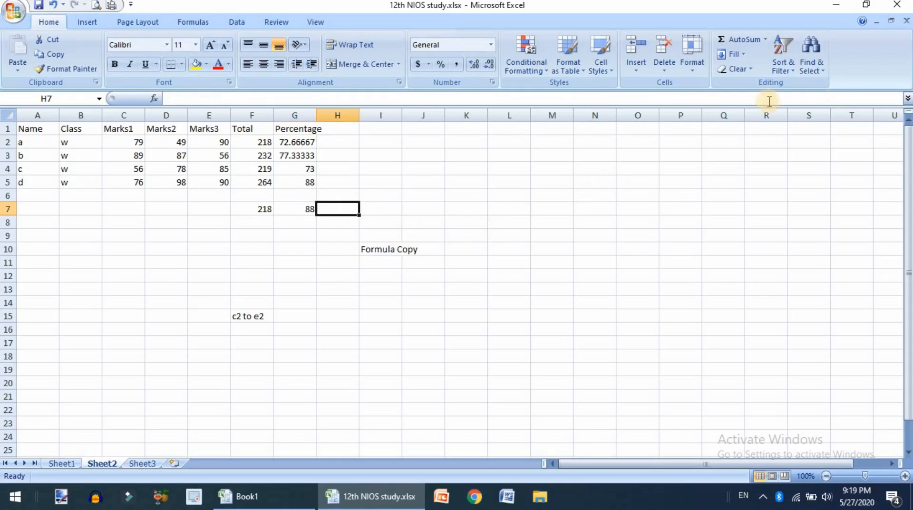
left_click(765, 40)
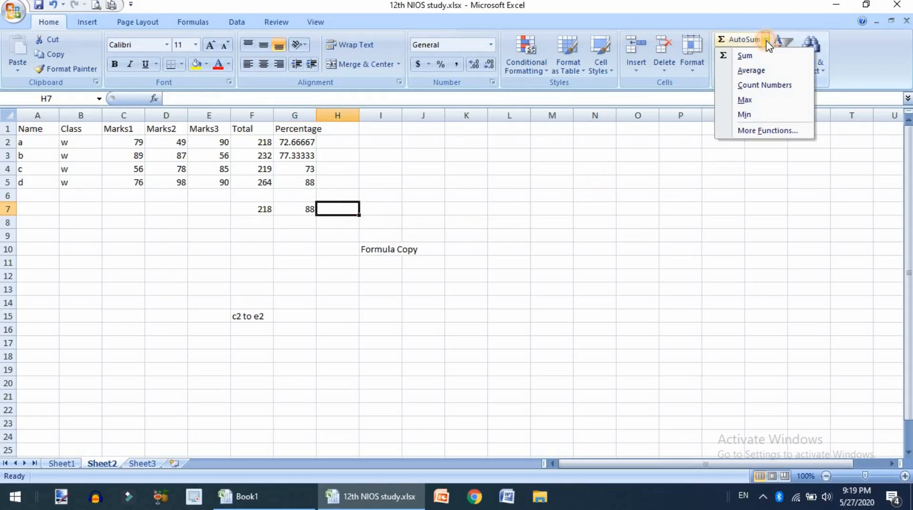
left_click(760, 129)
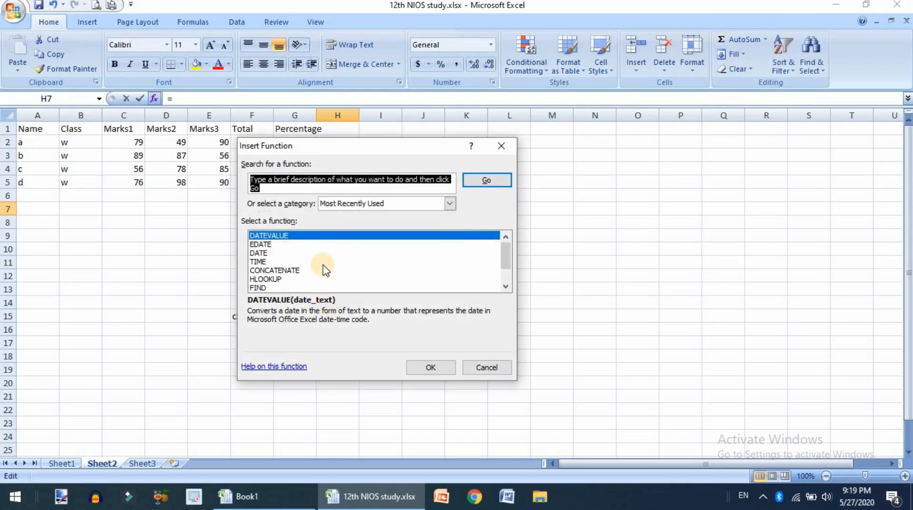
scroll(323, 267, "down", 1)
scroll(326, 270, "up", 1)
scroll(326, 269, "down", 1)
scroll(326, 269, "down", 2)
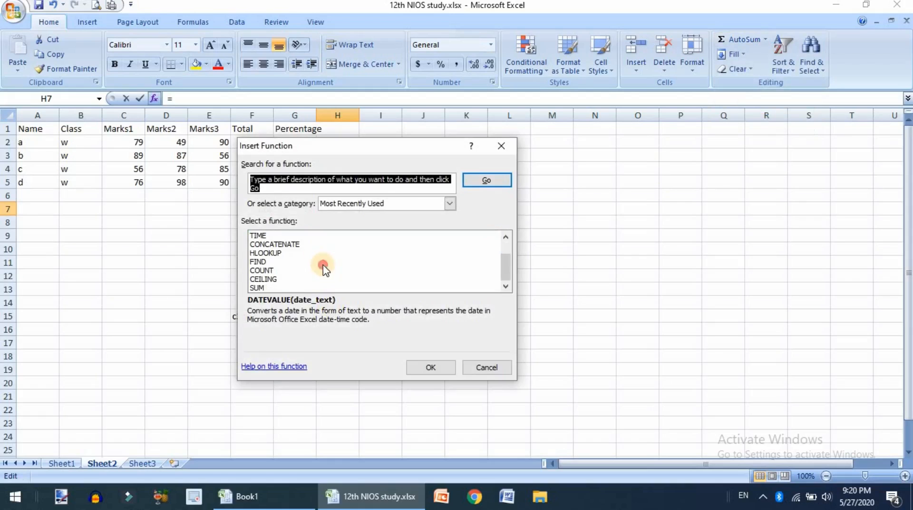
double_click(321, 263)
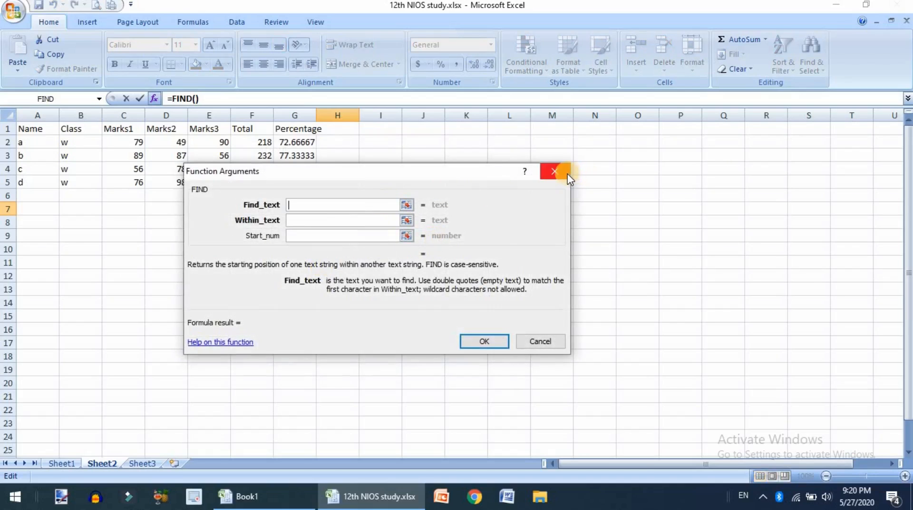
left_click(554, 171)
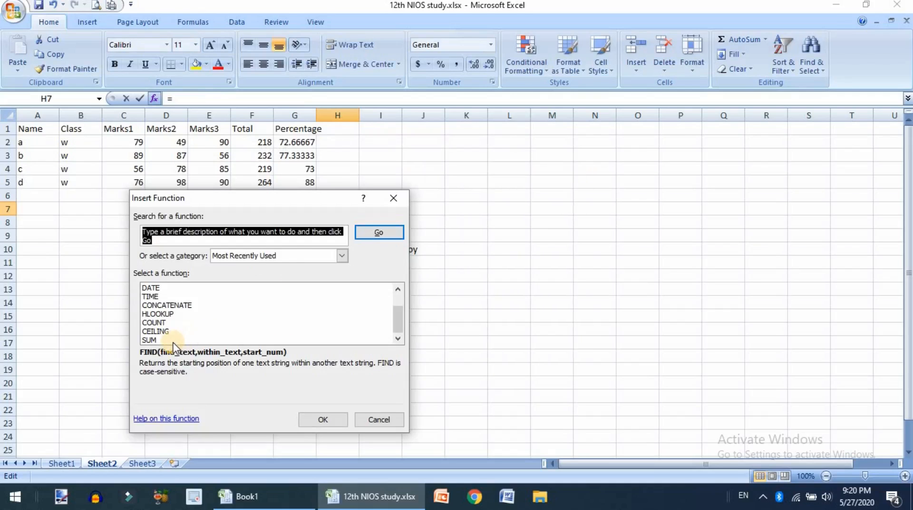
Insert the SUM function in cell H7 with the marks range C2:E5 as its Number1 argument.
double_click(150, 340)
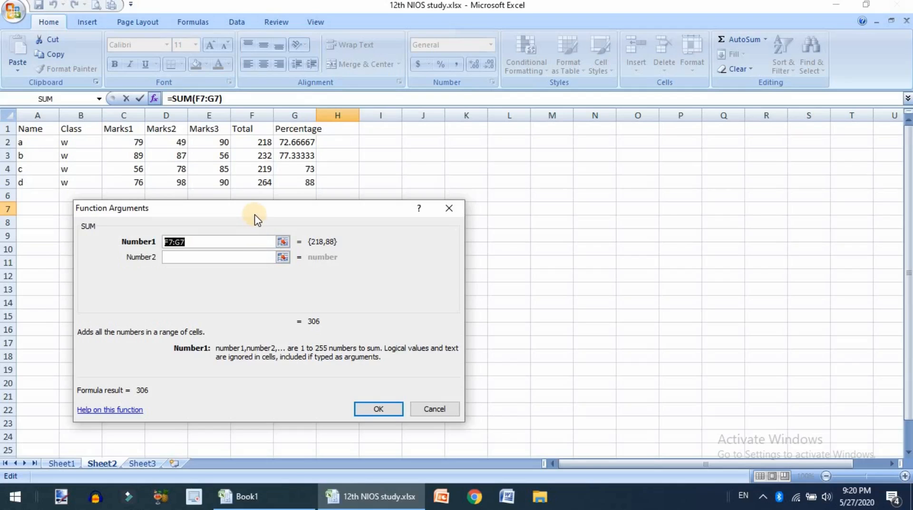
left_click_drag(255, 218, 580, 182)
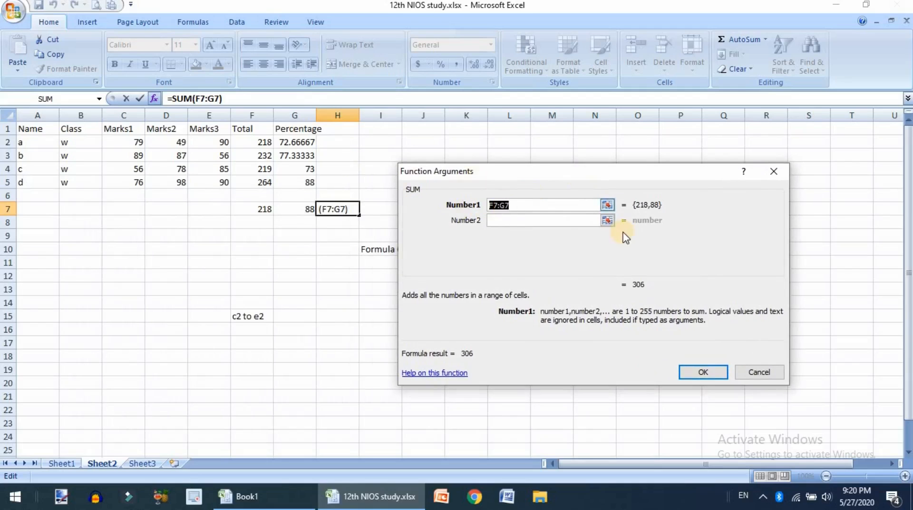
left_click(607, 205)
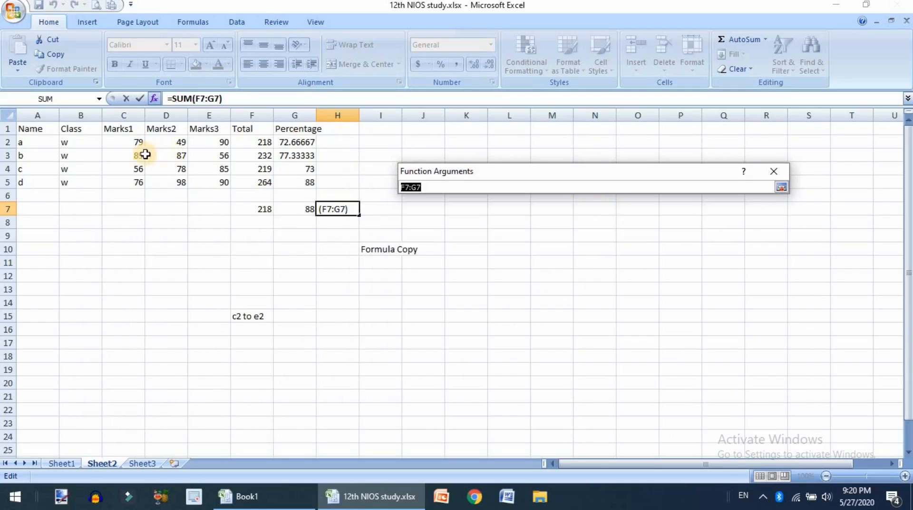
left_click_drag(134, 140, 220, 182)
left_click(781, 187)
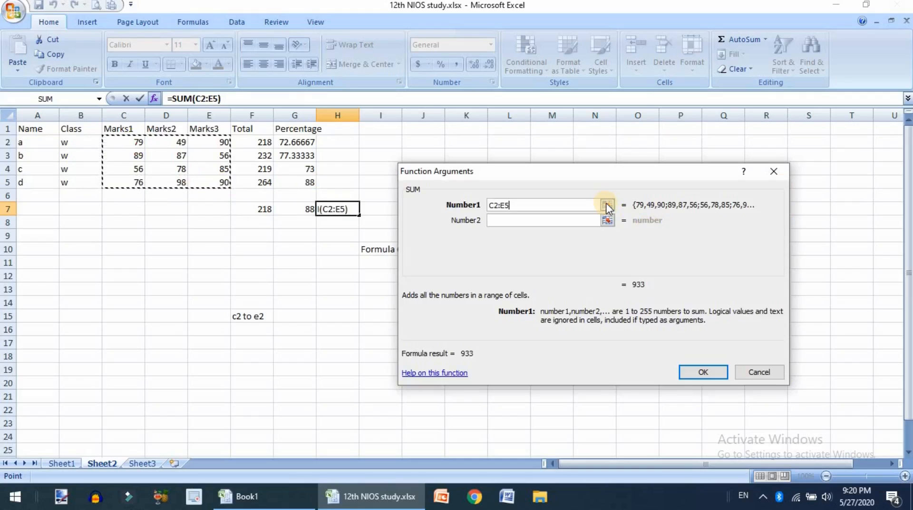
left_click(606, 206)
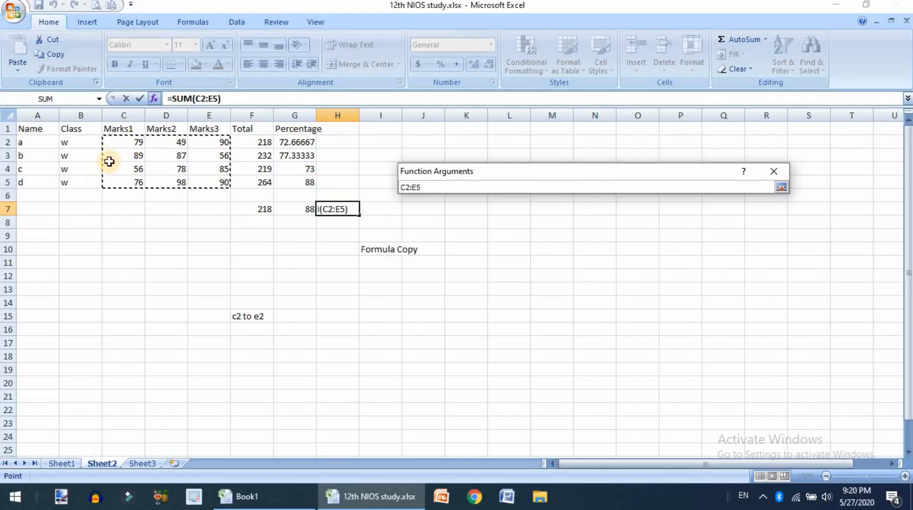
left_click_drag(125, 143, 225, 186)
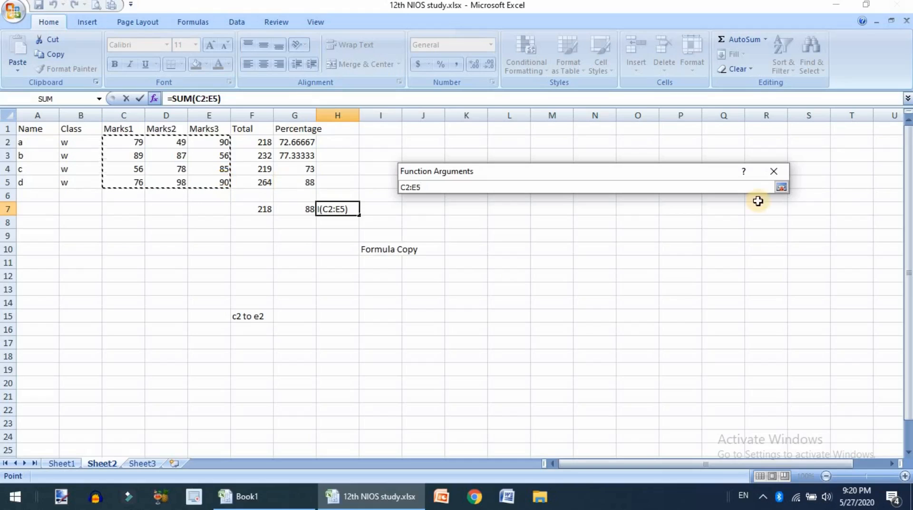
left_click(782, 188)
left_click(697, 377)
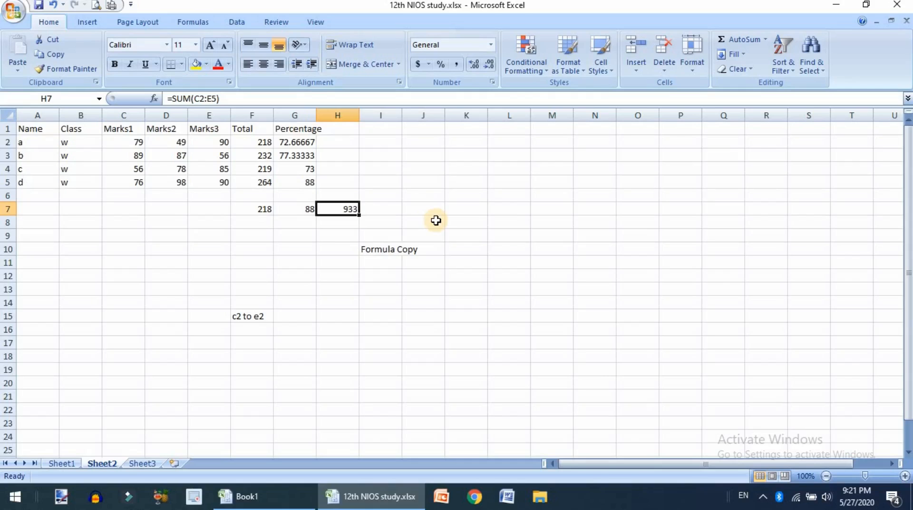
Examine the function library's categories, from AutoSum and Recently Used through Math & Trig and More Functions.
left_click(193, 21)
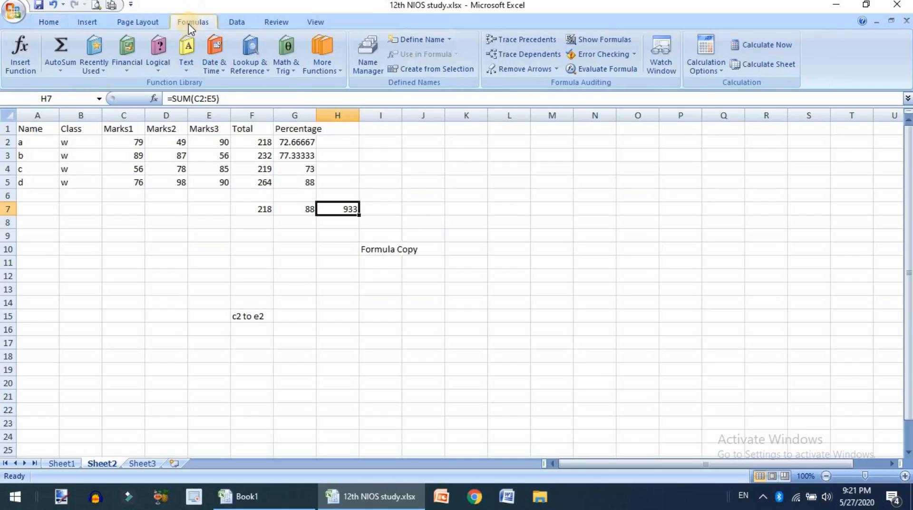
left_click(61, 71)
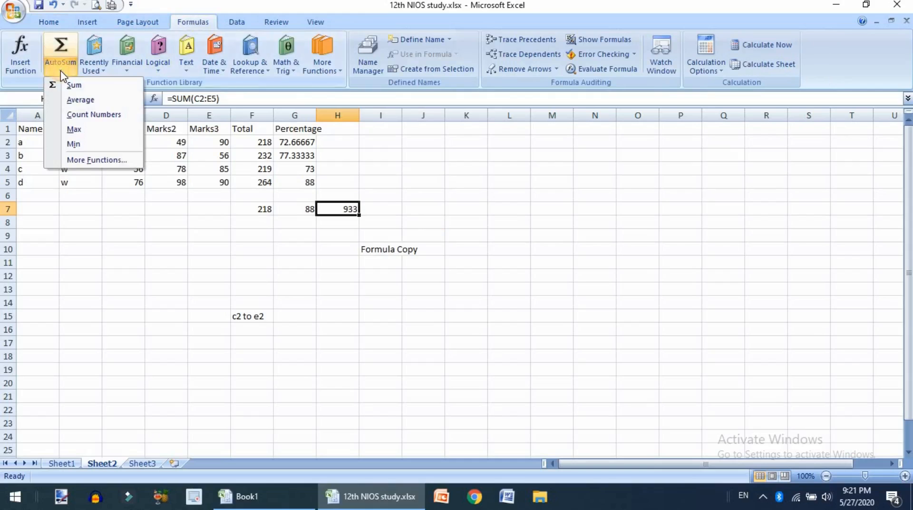
left_click(95, 68)
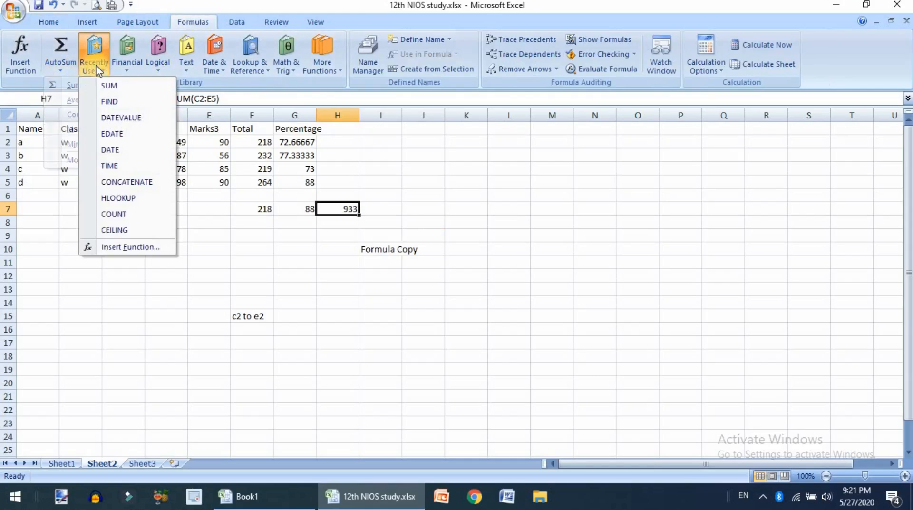
left_click(128, 63)
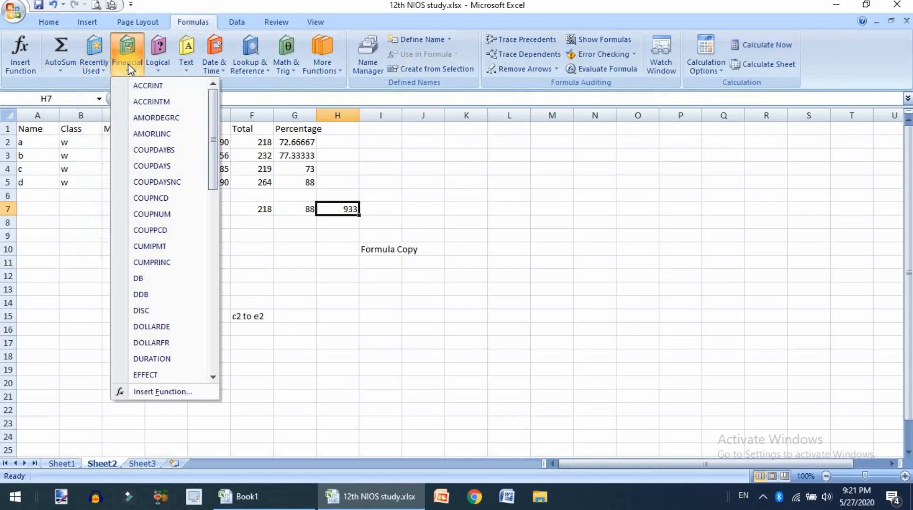
left_click(161, 64)
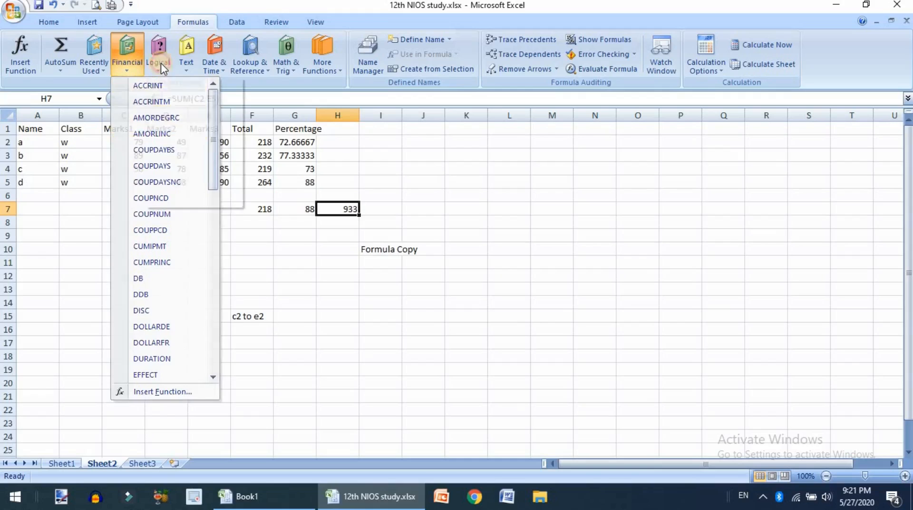
left_click(187, 58)
left_click(215, 56)
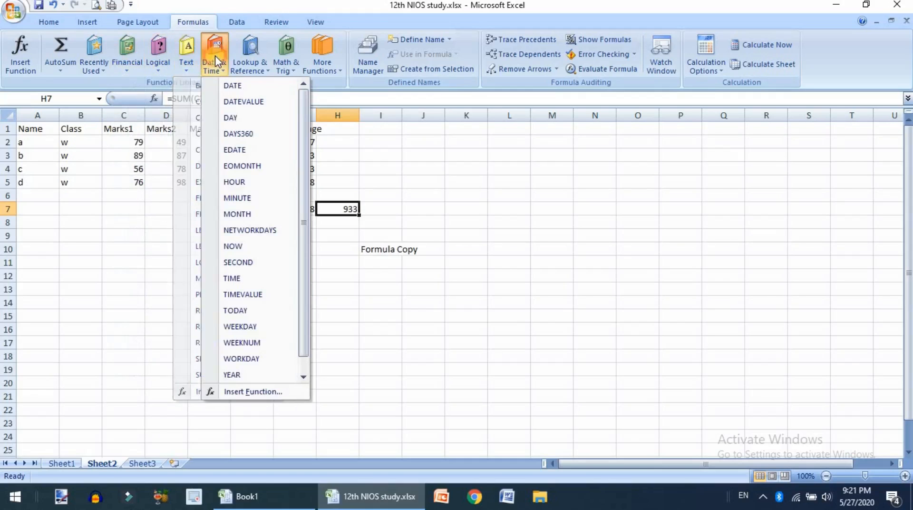
left_click(245, 56)
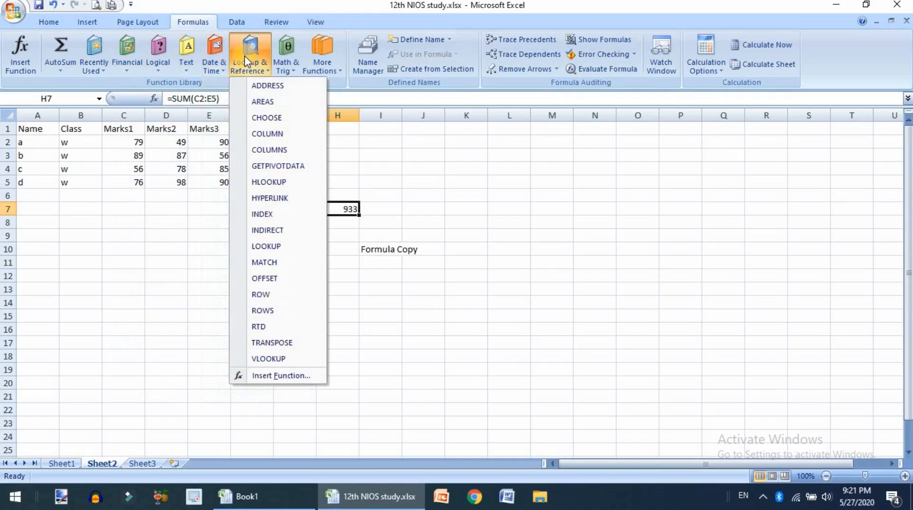
left_click(285, 67)
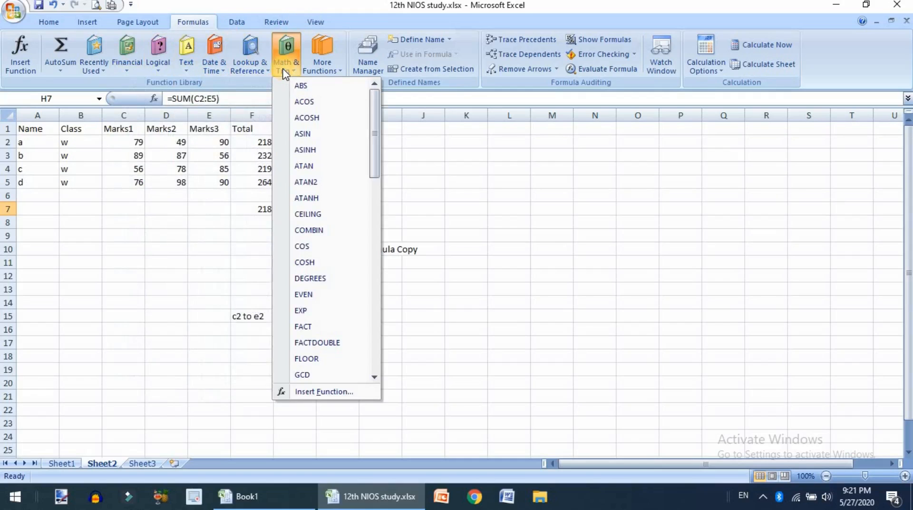
left_click(321, 69)
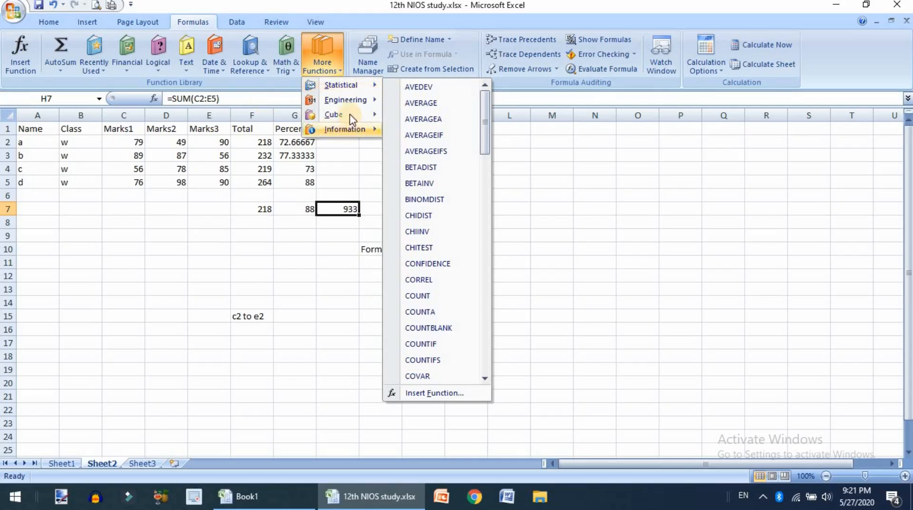
left_click(258, 177)
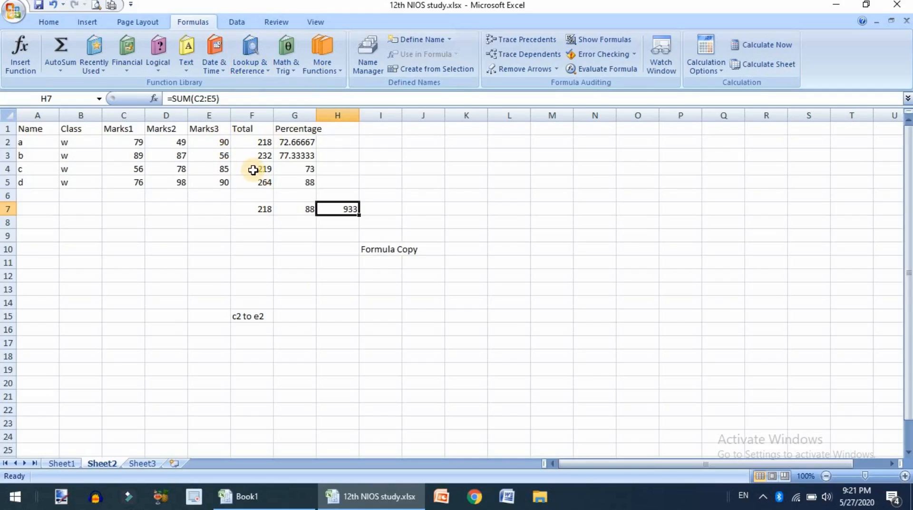
Enter the heading Charts in cell I13.
left_click(371, 294)
type("C")
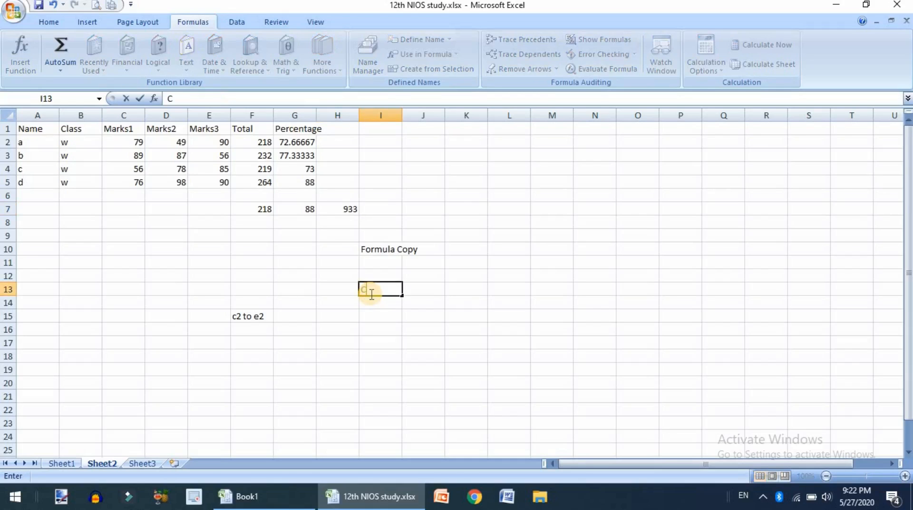
type("harts")
key("Return")
left_click(370, 294)
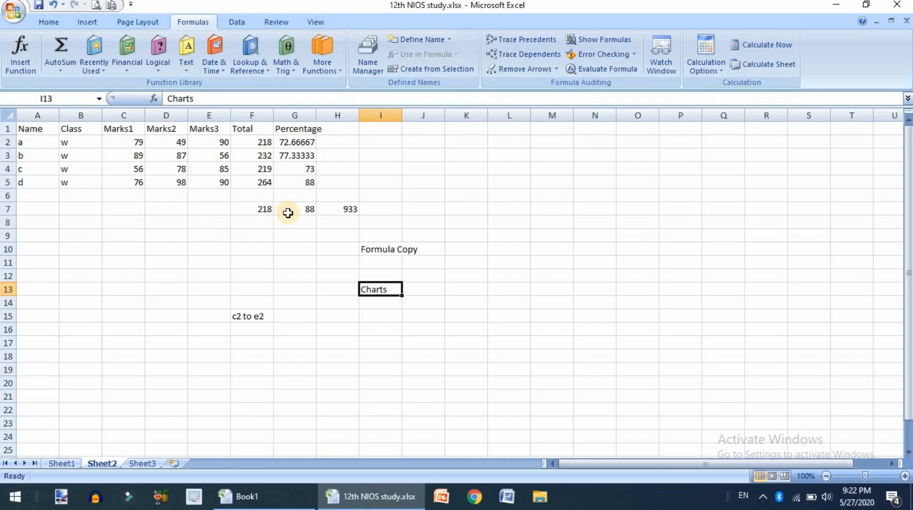
Clear the contents of E6:J17 to remove the extra formulas and notes below the marks table.
left_click_drag(205, 196, 442, 346)
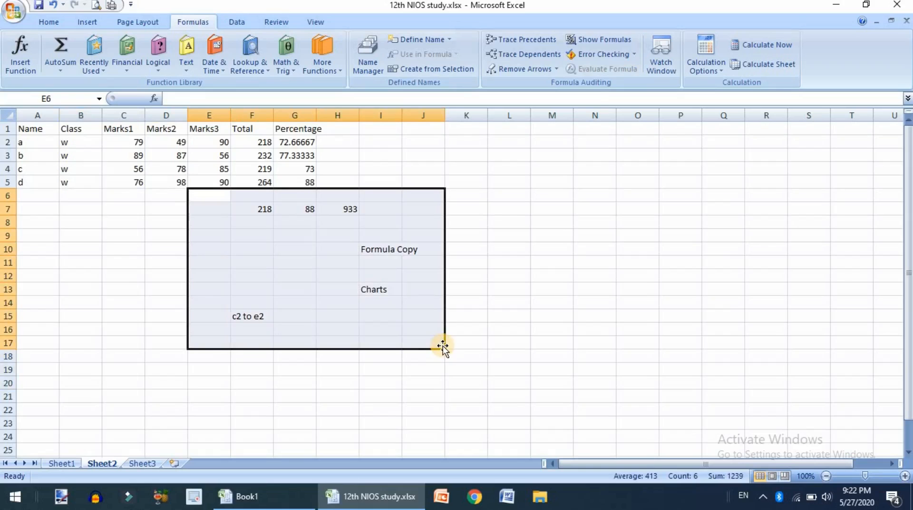
key("Delete")
left_click(167, 210)
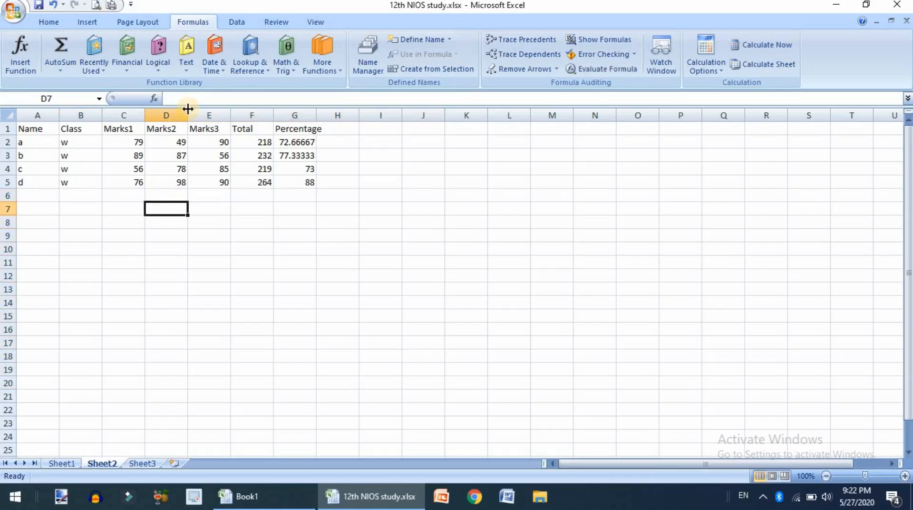
Examine the available chart types: Column, Line, Pie, Bar, Area, Scatter and Other Charts.
left_click(238, 22)
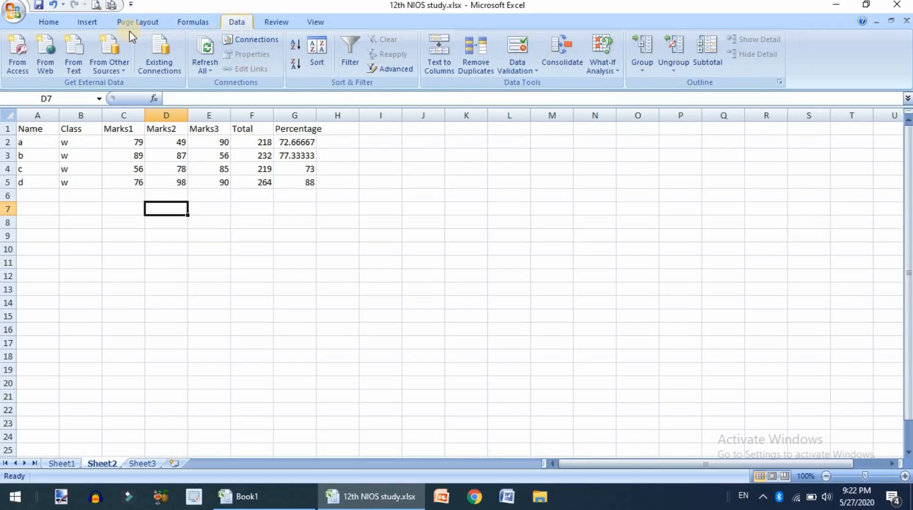
left_click(102, 22)
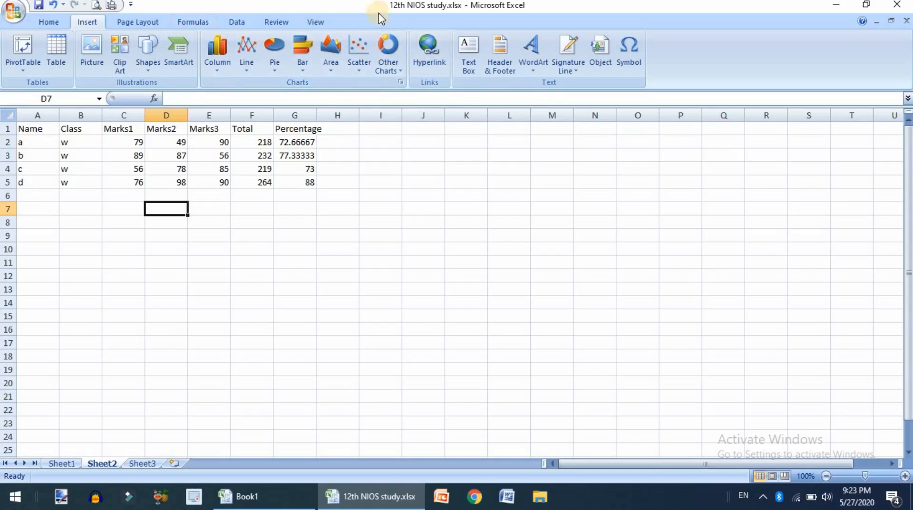
left_click(218, 64)
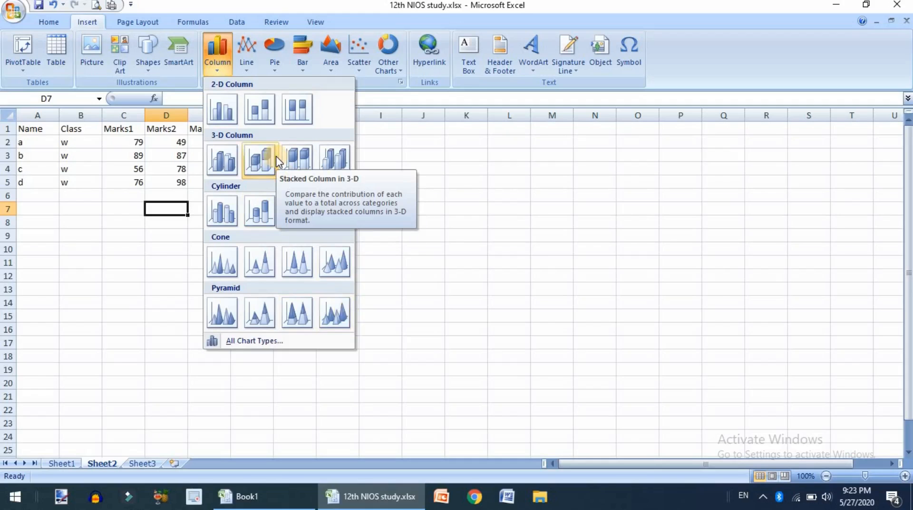
left_click(241, 59)
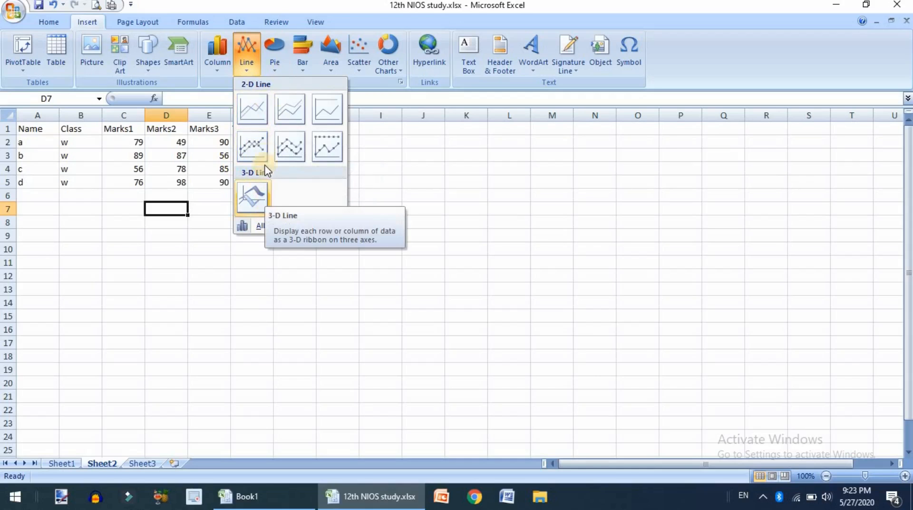
left_click(272, 65)
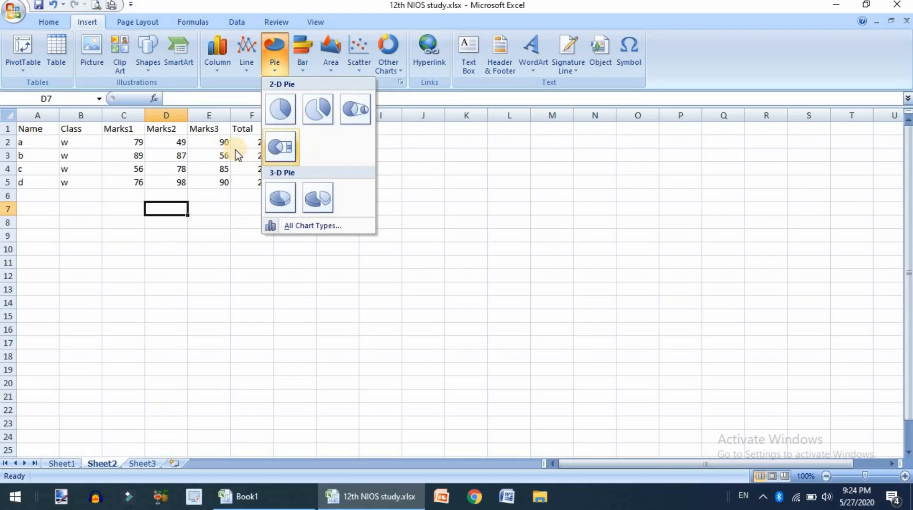
left_click(301, 64)
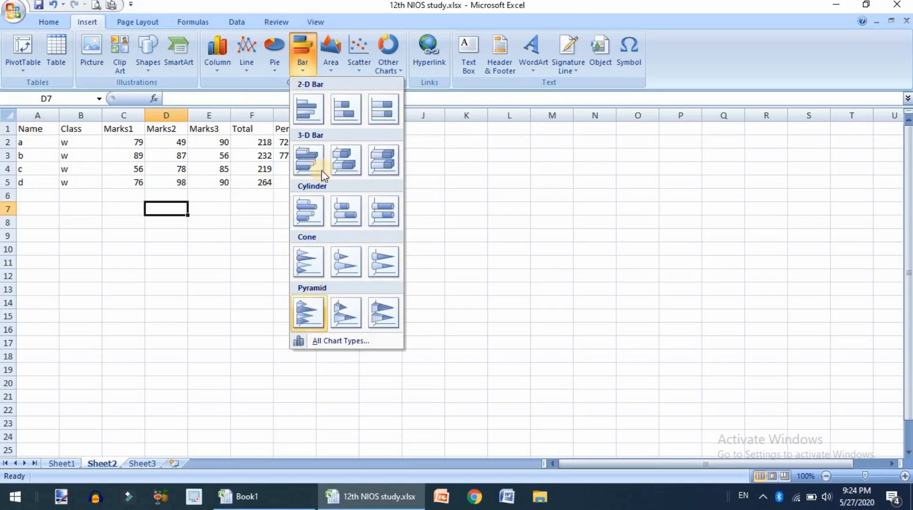
left_click(341, 68)
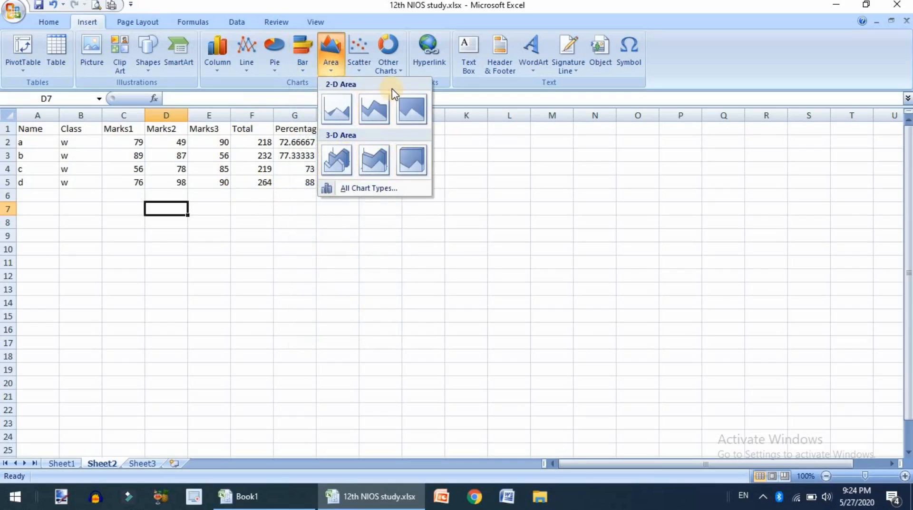
left_click(361, 52)
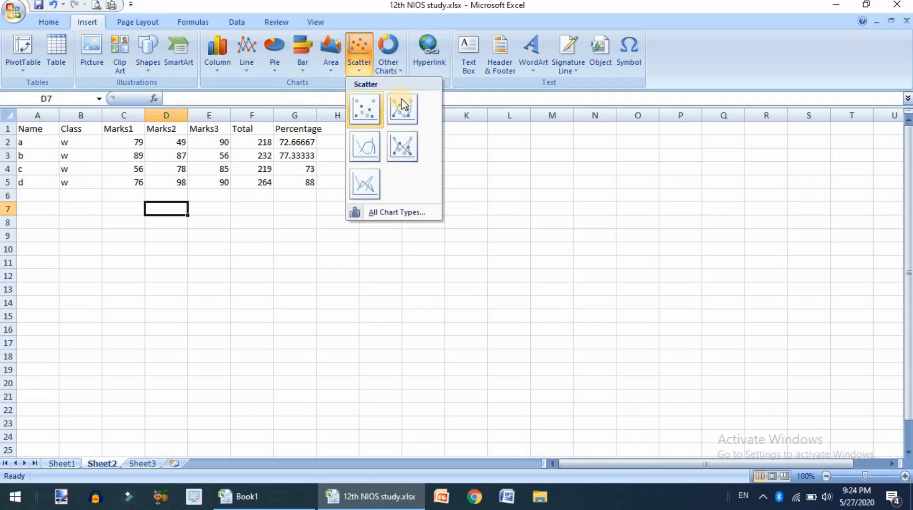
left_click(393, 46)
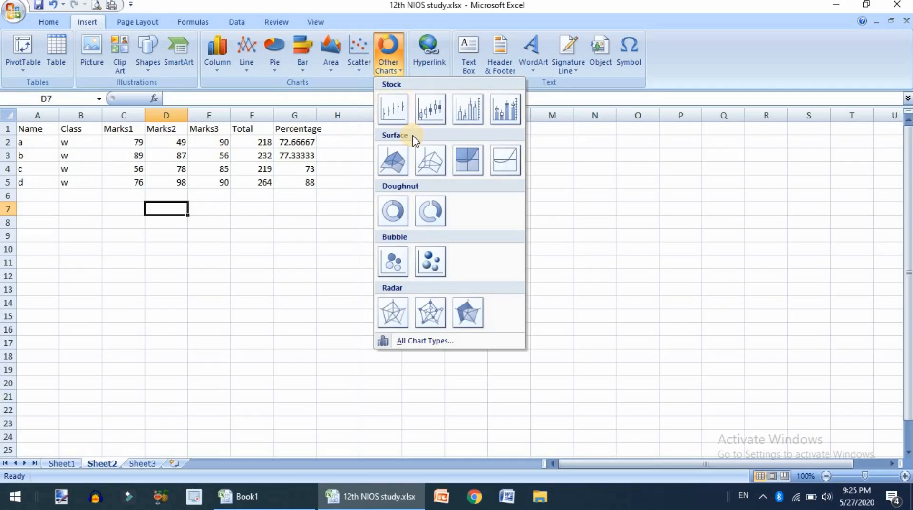
left_click(345, 282)
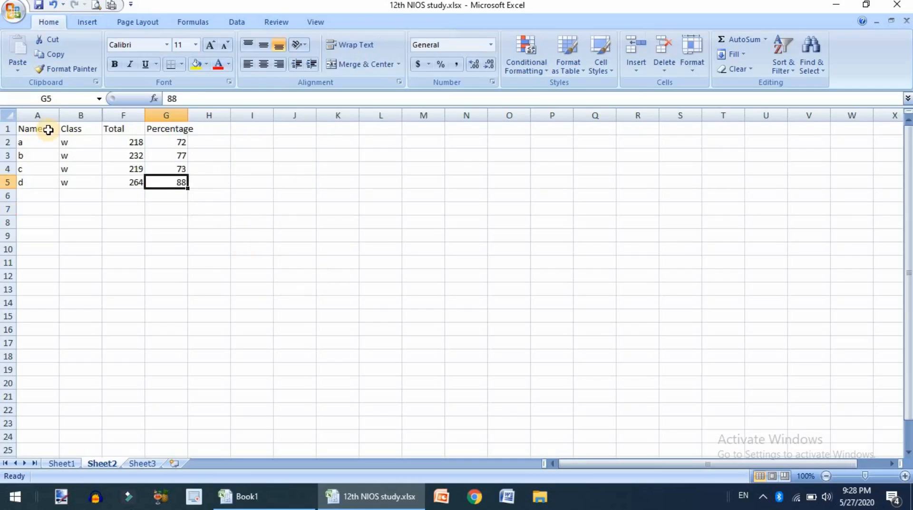
Insert a 3-D clustered column chart from the whole marks table, A1:G5.
left_click_drag(48, 127, 184, 182)
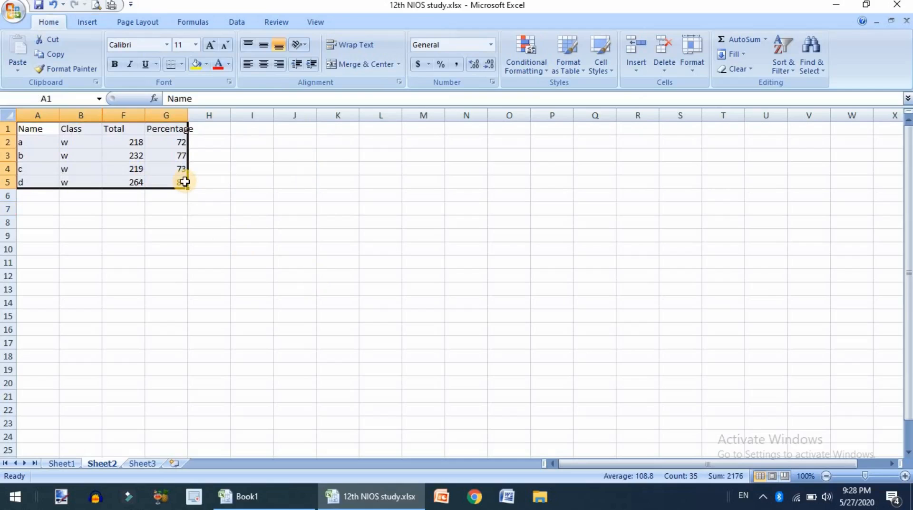
left_click(78, 23)
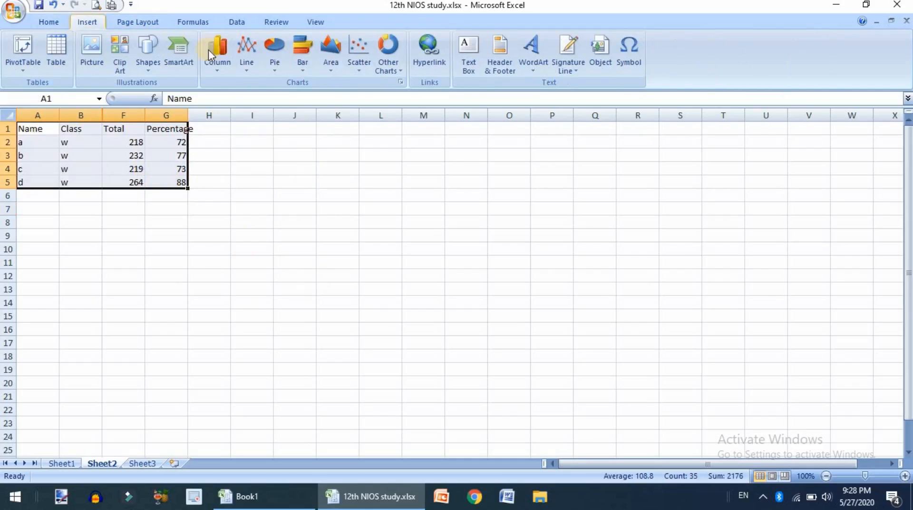
left_click(217, 62)
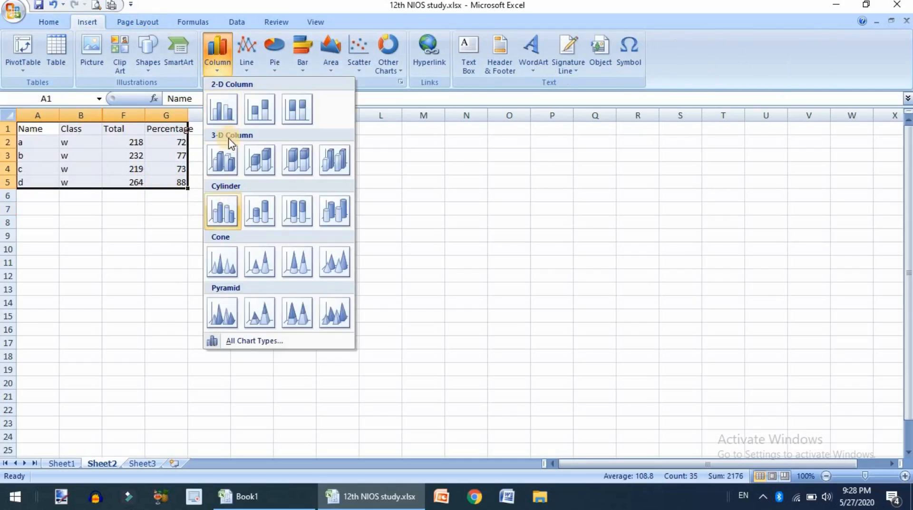
left_click(230, 167)
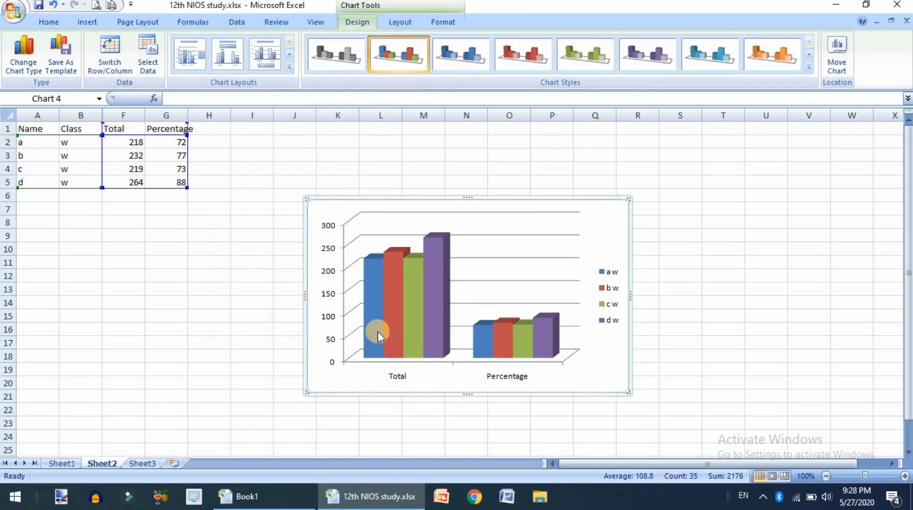
Compare the Total values in the table with the column series for students a and d in the chart.
left_click_drag(133, 153, 135, 198)
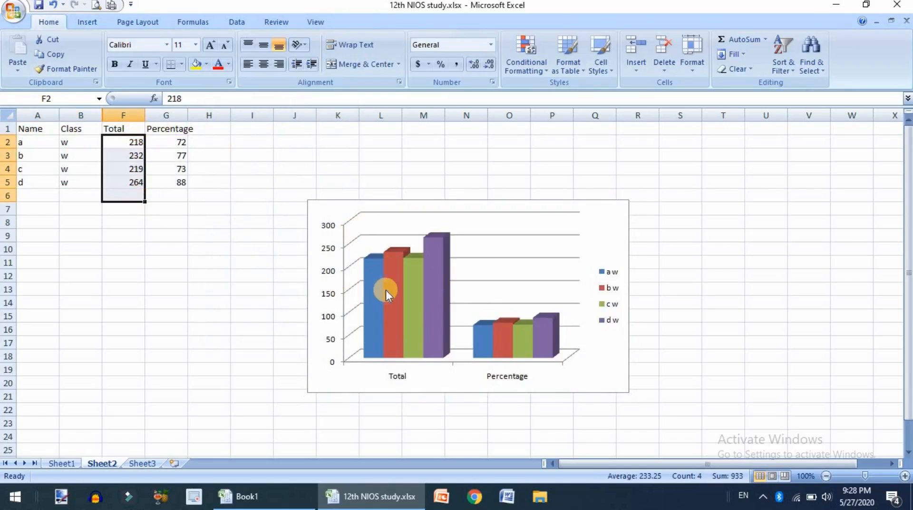
left_click(366, 325)
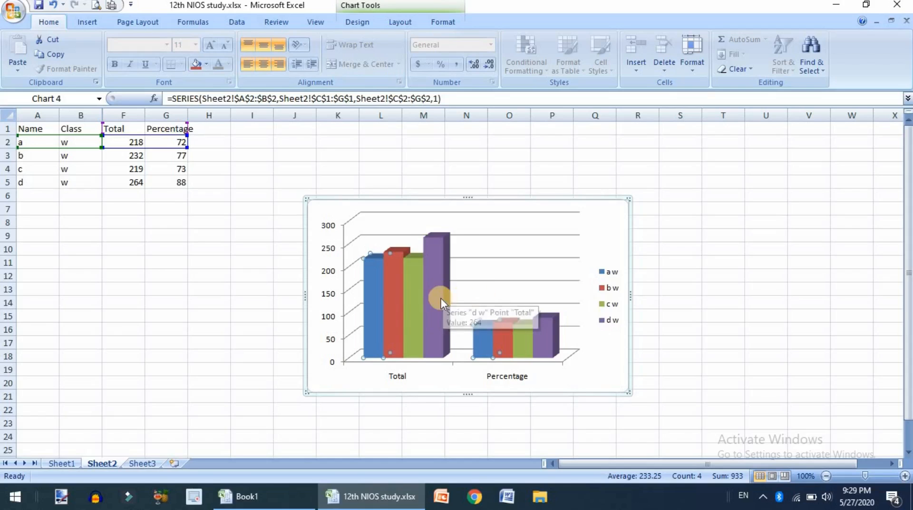
left_click(556, 332)
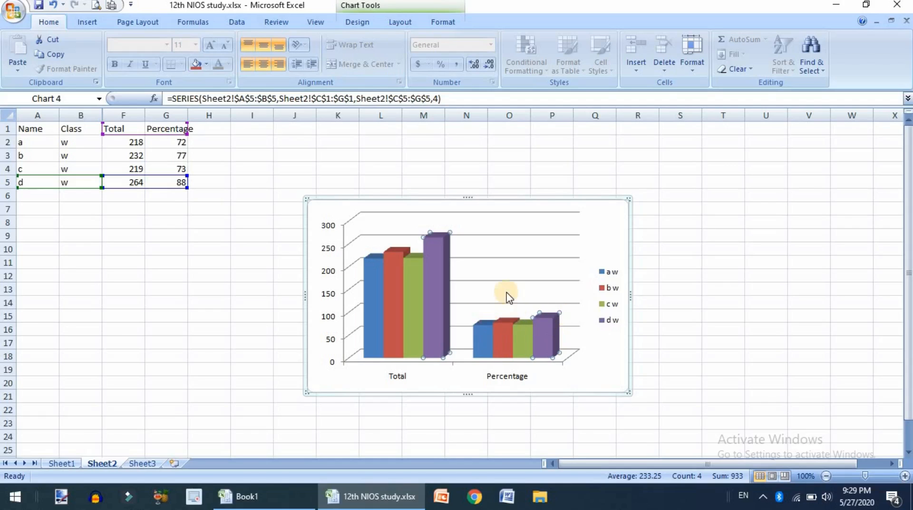
Enlarge the chart toward the marks table and apply the red chart style with a black background.
left_click_drag(307, 198, 230, 152)
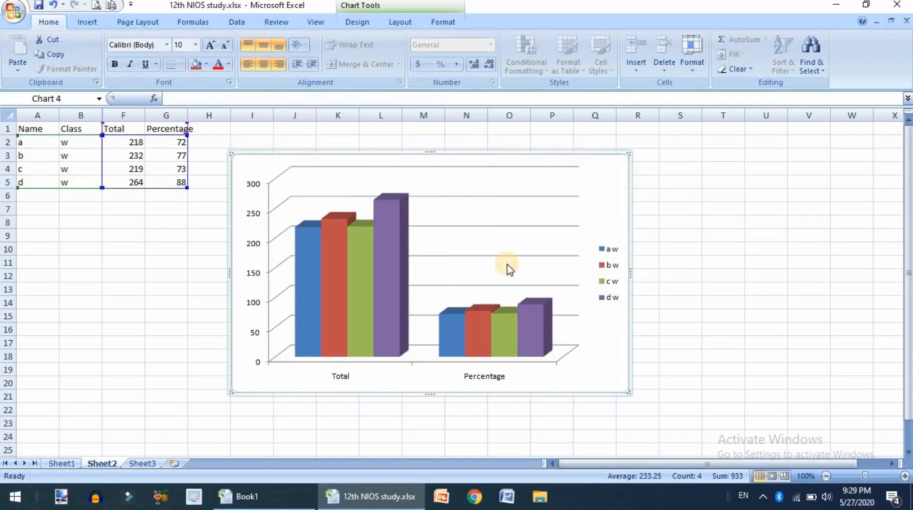
left_click(360, 20)
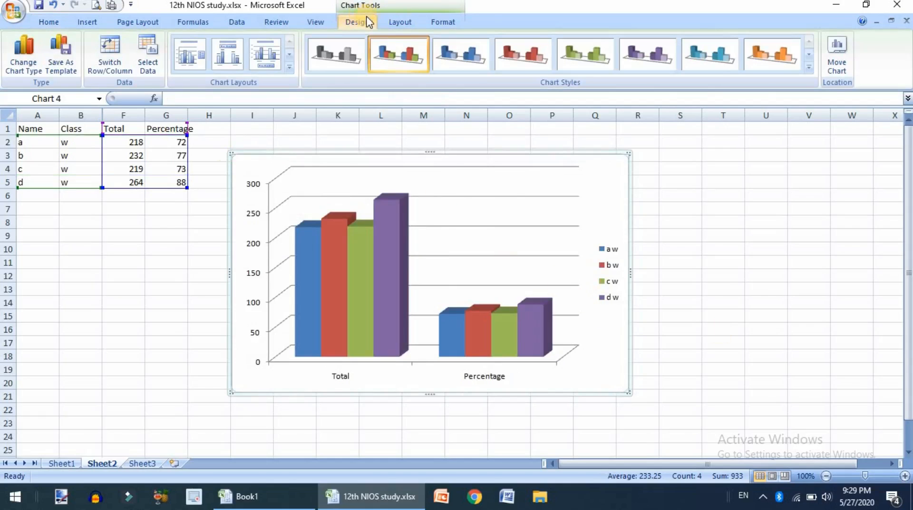
left_click(809, 67)
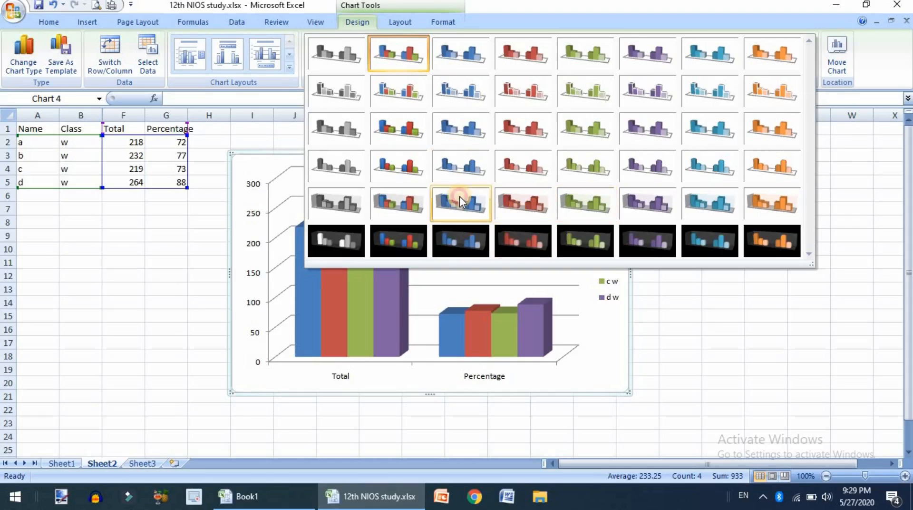
left_click(461, 202)
left_click(809, 67)
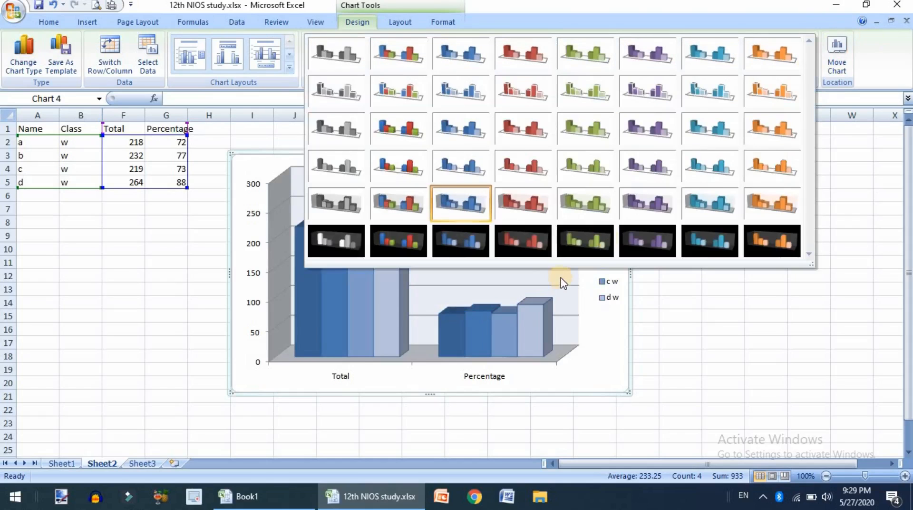
left_click(545, 237)
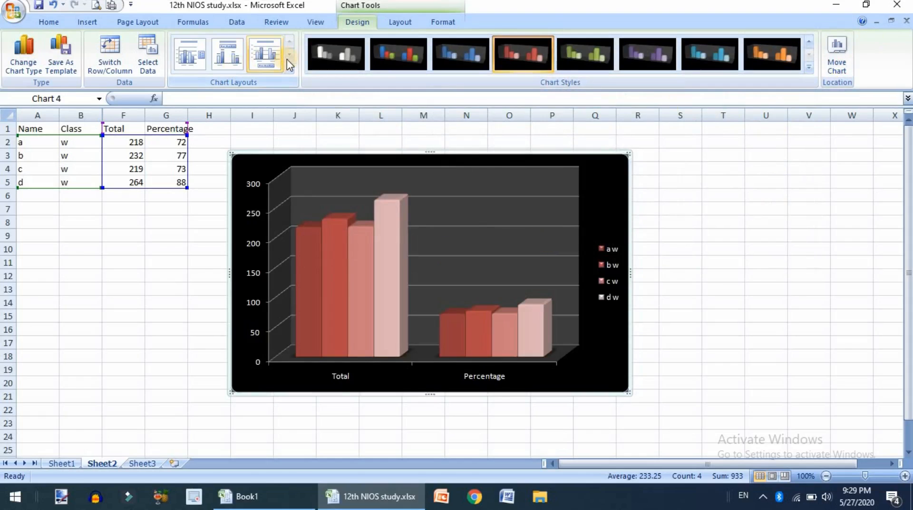
Try the layouts with axis titles and with data labels, and apply the one with a chart title above and the legend beside the plot.
left_click(293, 71)
left_click(218, 121)
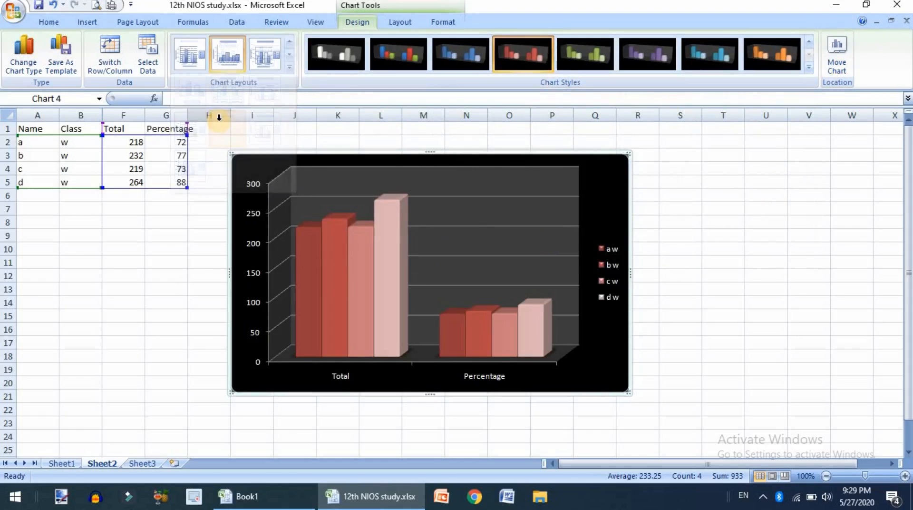
left_click(289, 68)
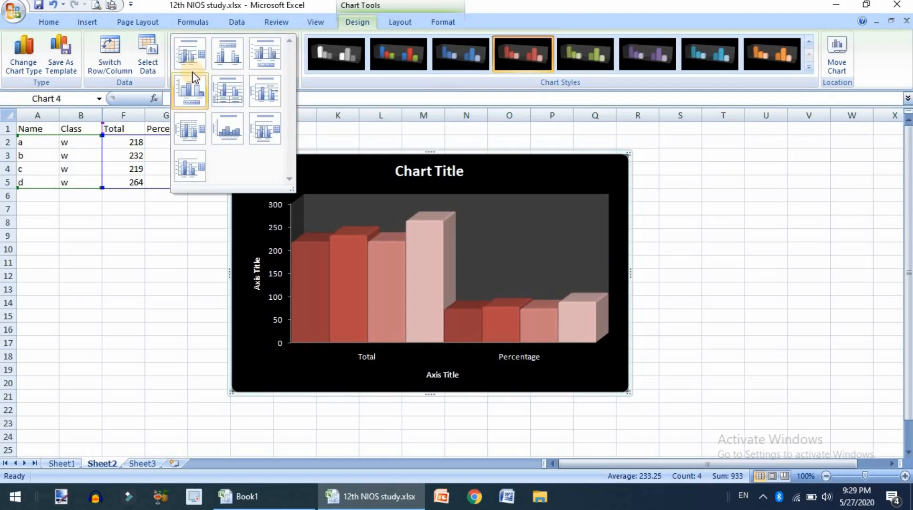
left_click(196, 90)
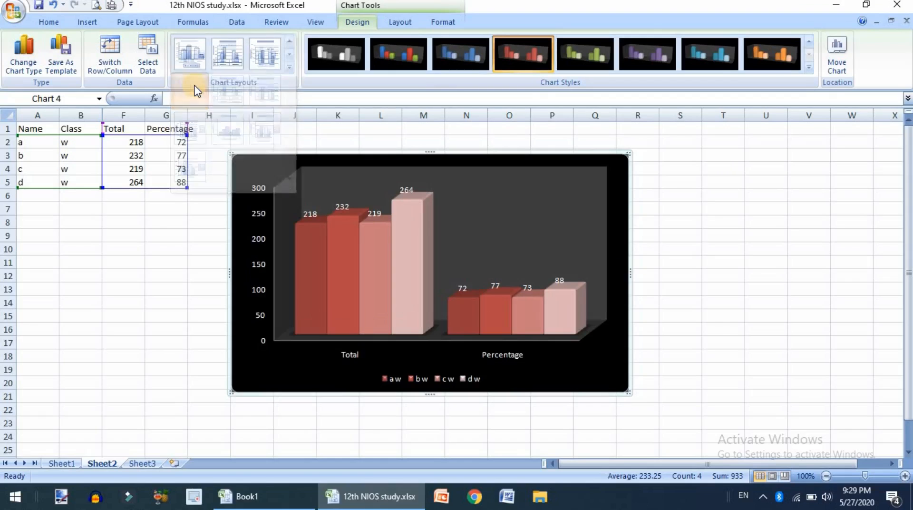
left_click(290, 70)
left_click(189, 54)
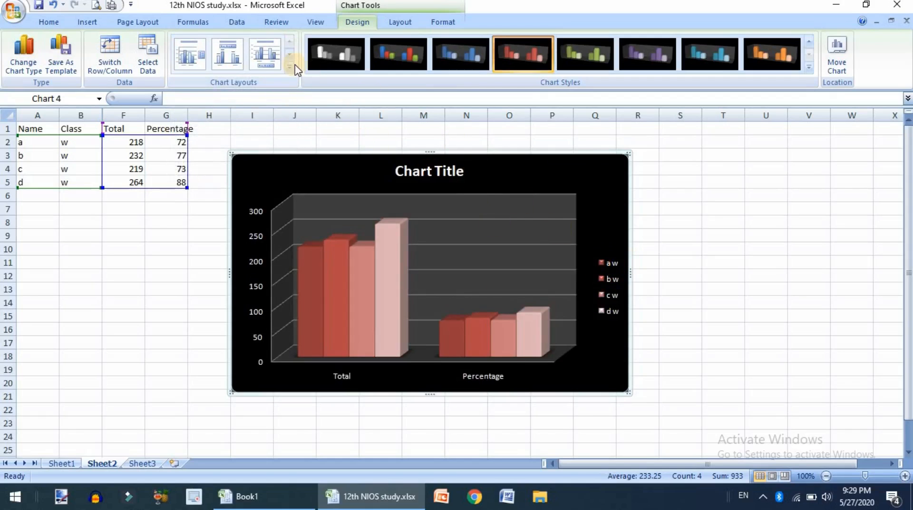
Replace the chart's placeholder title with My students Data.
left_click(402, 23)
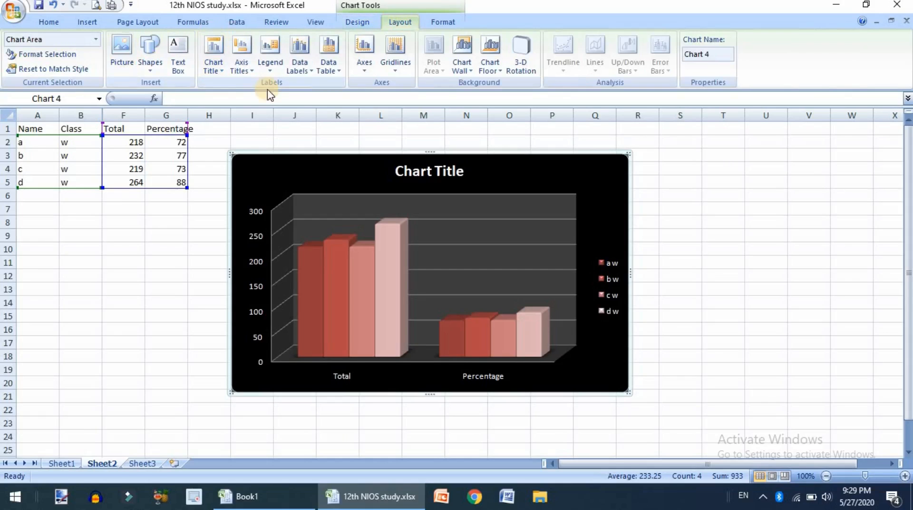
left_click(220, 71)
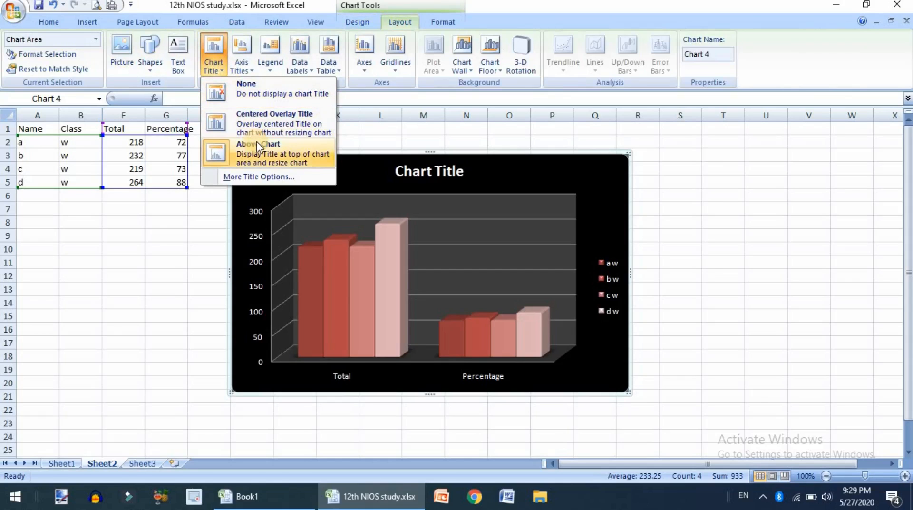
left_click(429, 166)
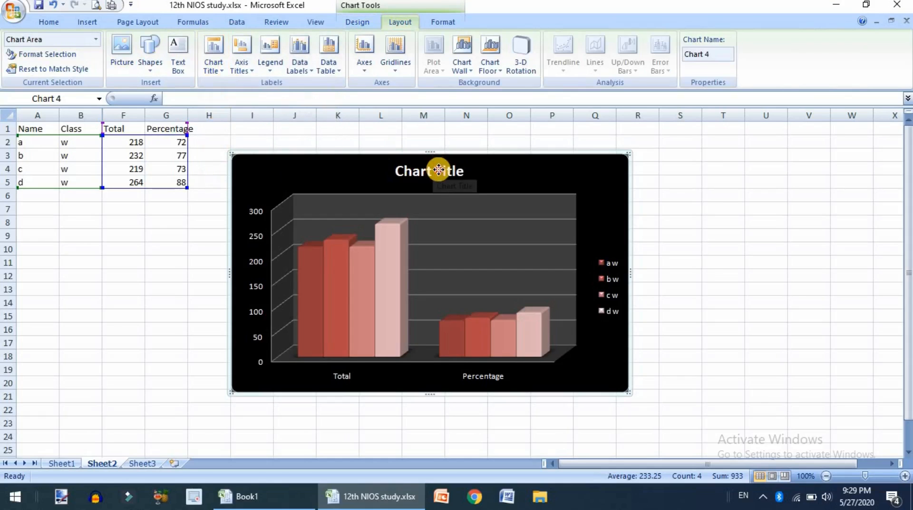
left_click(396, 179)
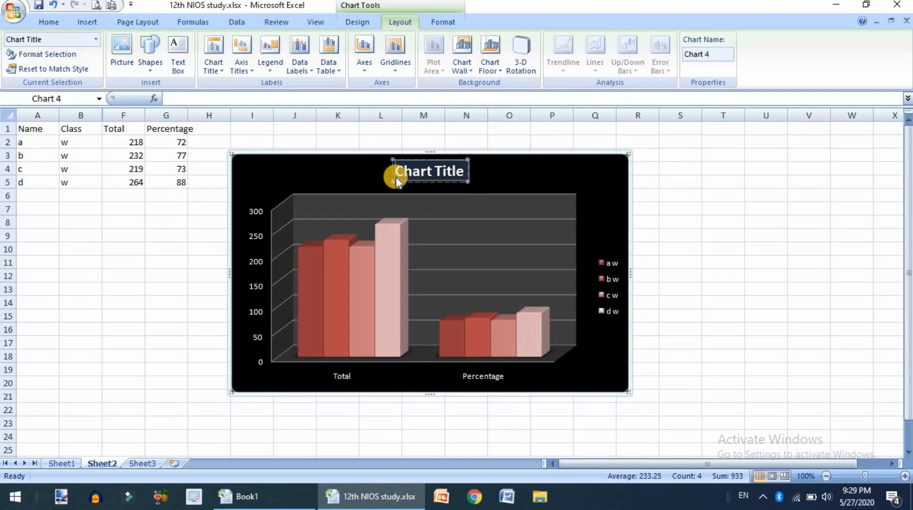
type("My stud")
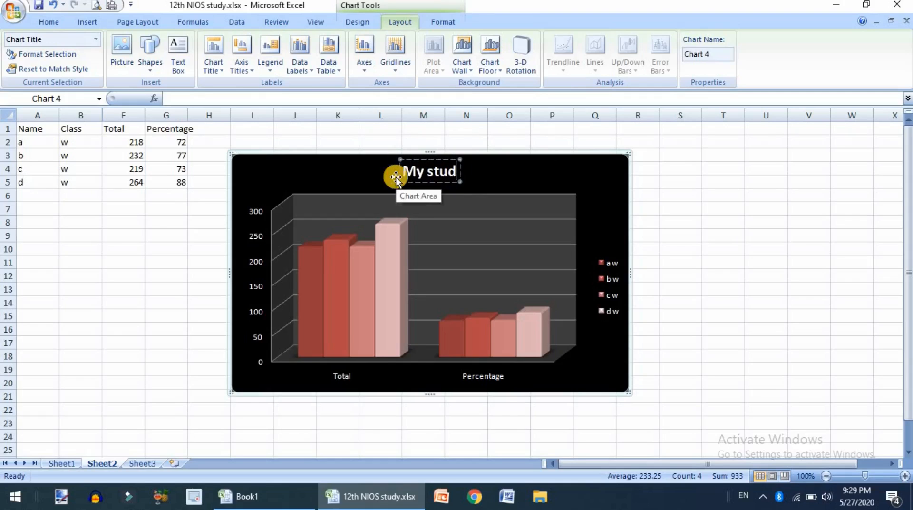
type("ents Data")
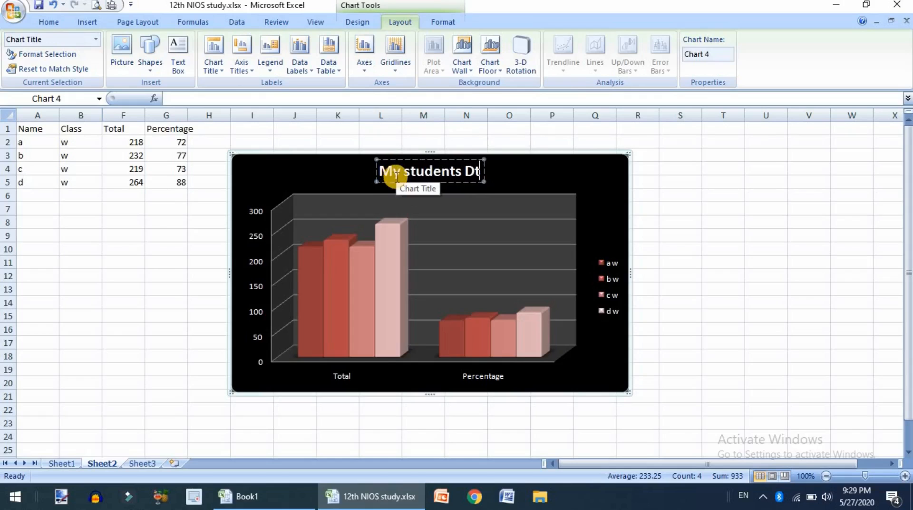
key("Return")
key("BackSpace")
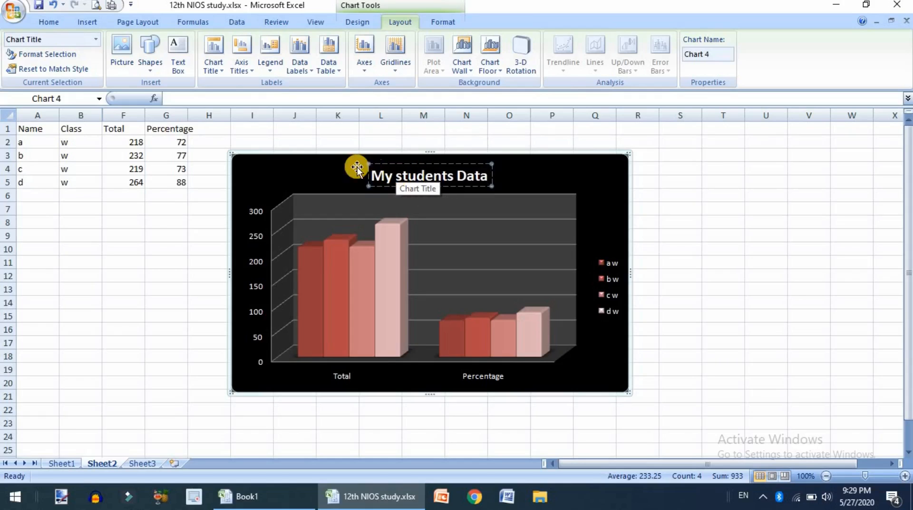
left_click(310, 168)
left_click(384, 173)
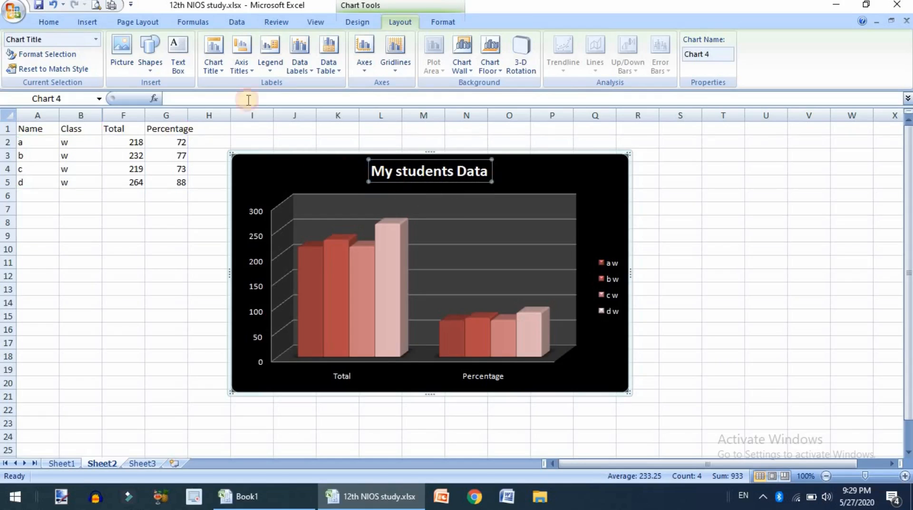
Try the centered overlay position for the chart title, and return the title to above the chart.
left_click(215, 62)
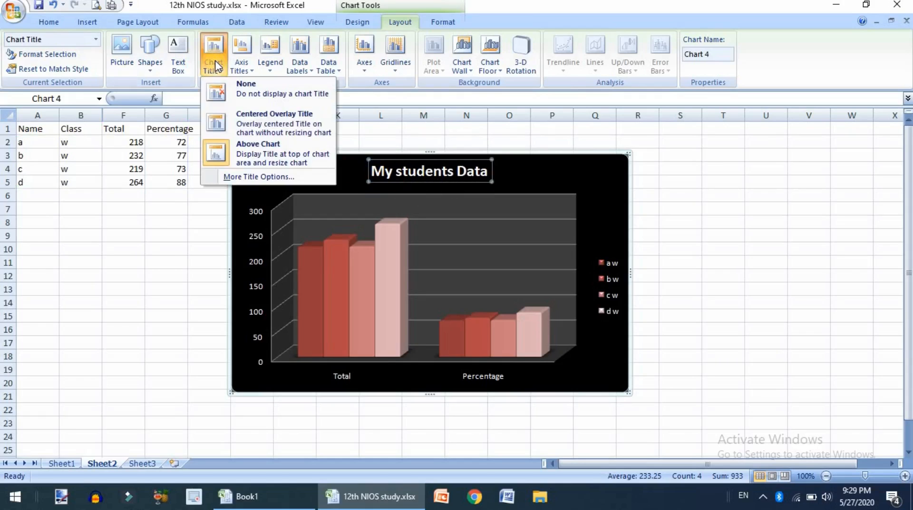
left_click(243, 113)
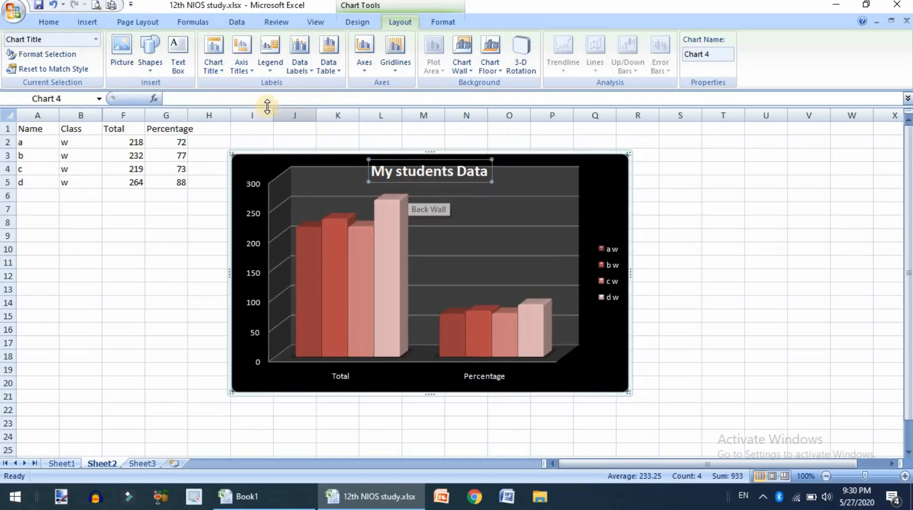
left_click(213, 65)
left_click(233, 157)
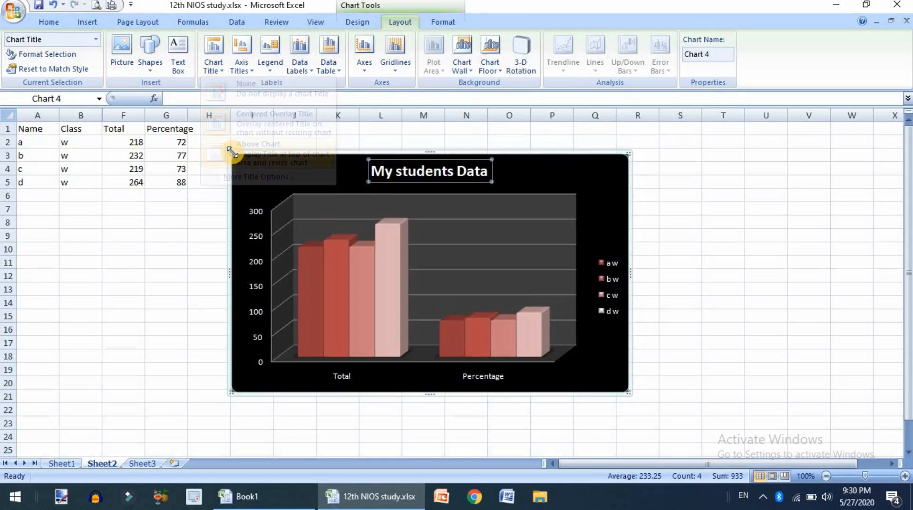
Add a horizontal axis title below the axis and a rotated vertical axis title to the chart.
left_click(252, 69)
mouse_move(278, 88)
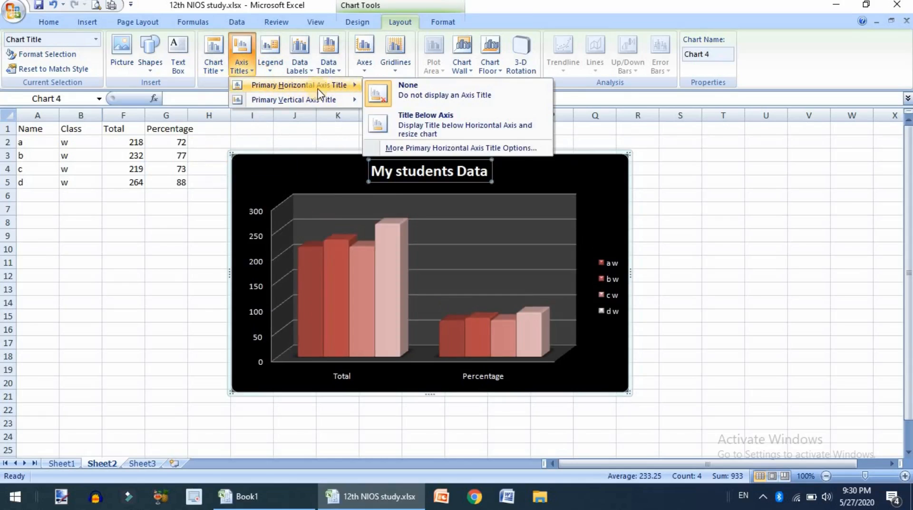
left_click(402, 119)
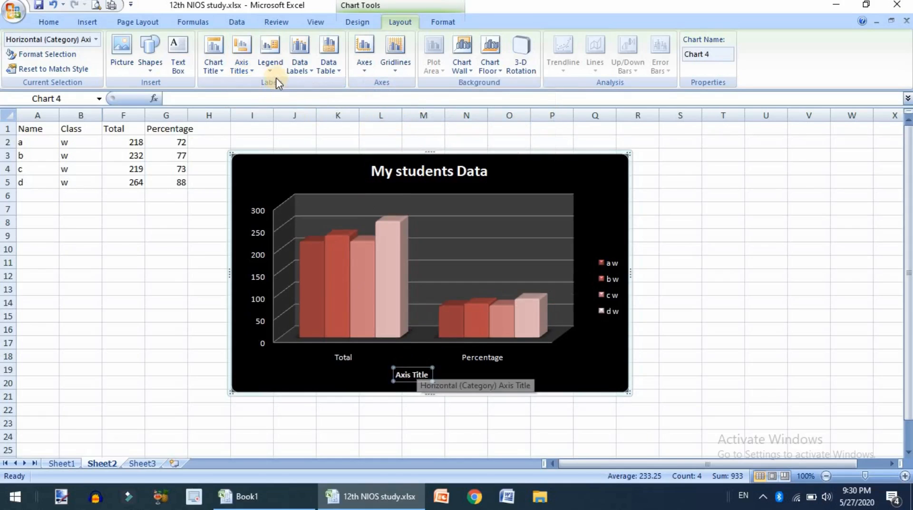
left_click(239, 68)
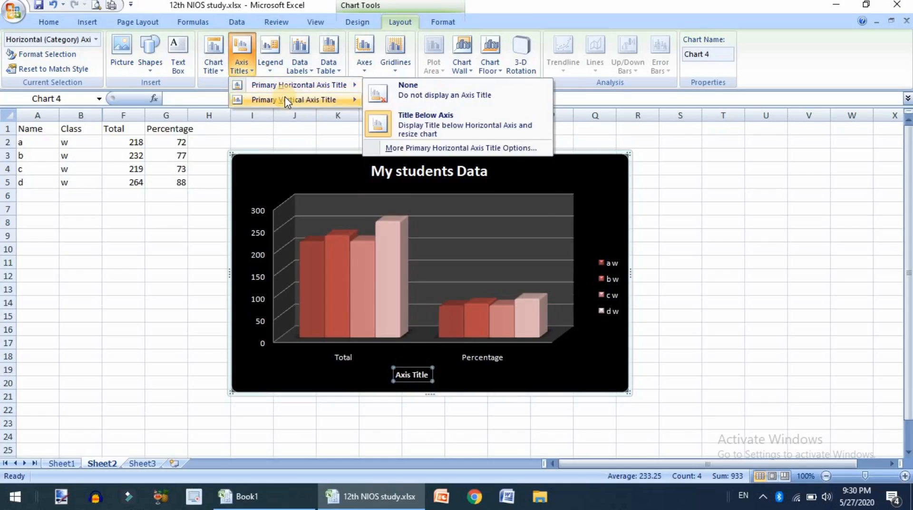
mouse_move(291, 101)
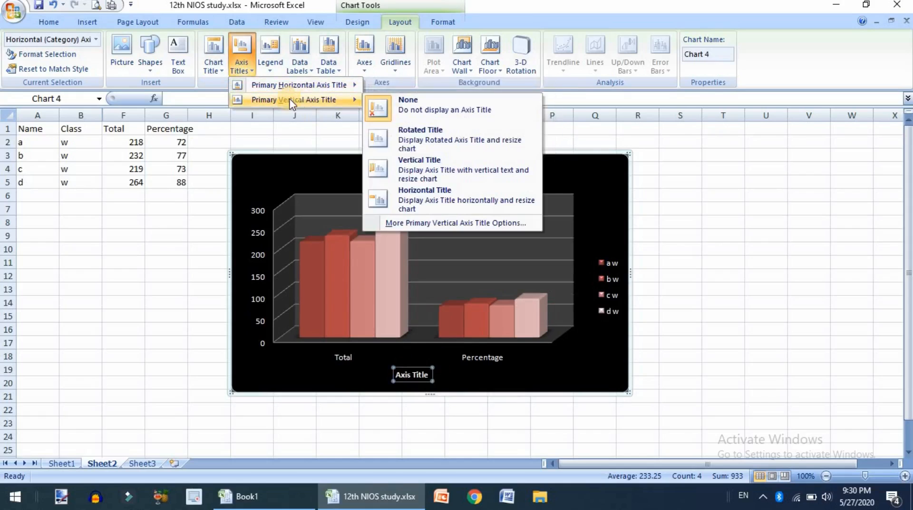
left_click(425, 145)
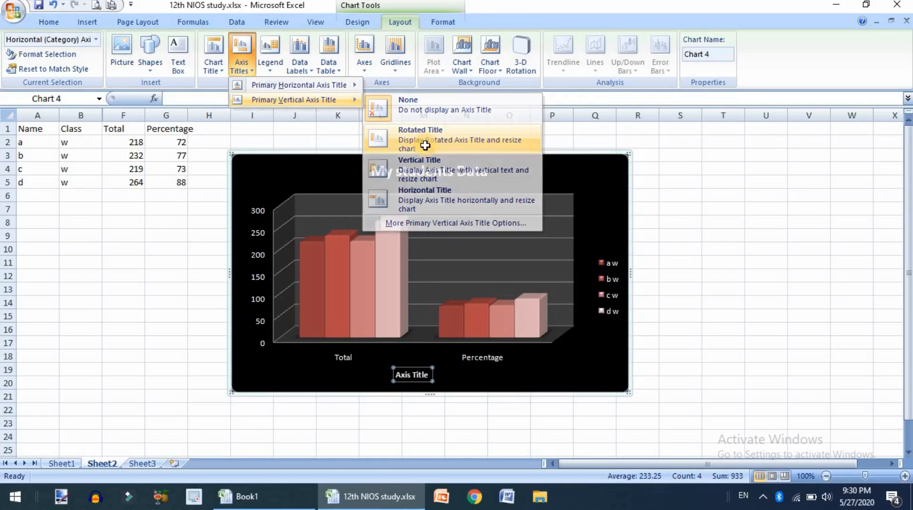
Replace the placeholder text of the chart's vertical axis title with marks.
left_click(257, 274)
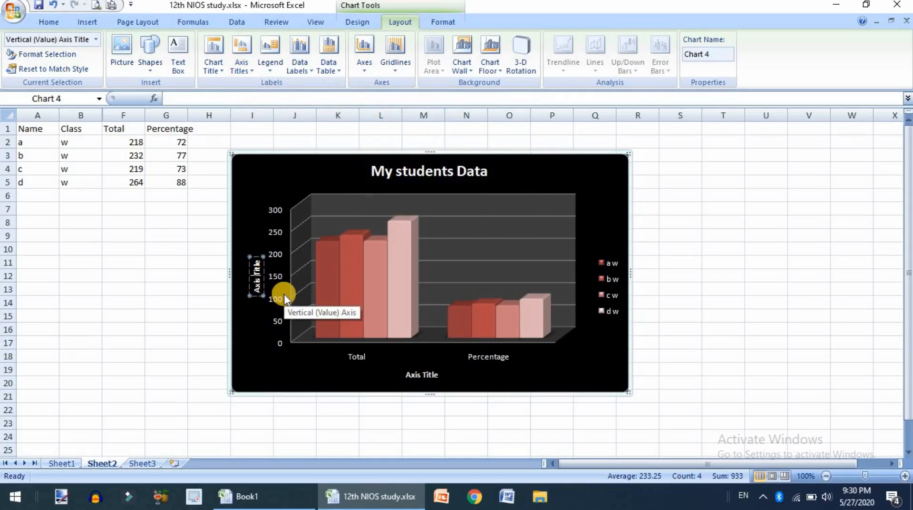
key("shift+Left")
key("shift+Left")
key("shift+Left")
key("shift+Left")
key("shift+Left")
key("shift+Left")
key("shift+Left")
key("shift+Left")
key("shift+Left")
key("shift+Left")
type("mar")
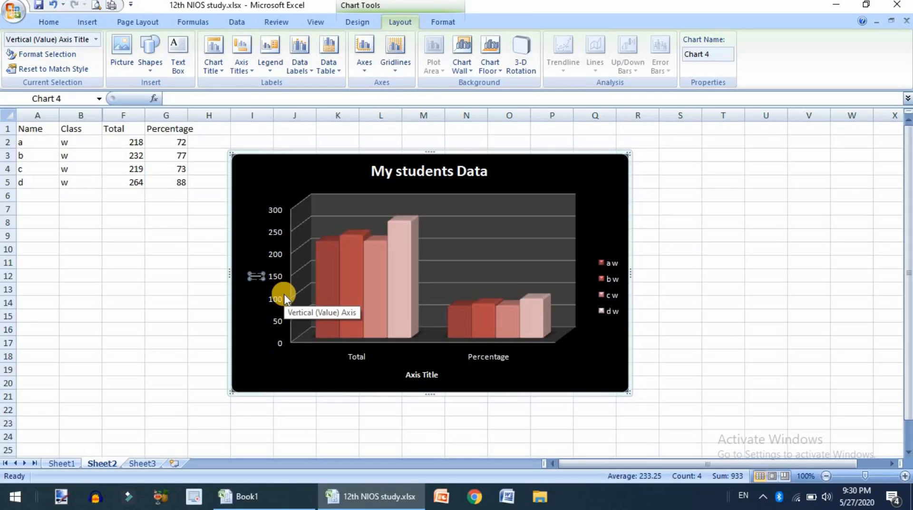
type("ks")
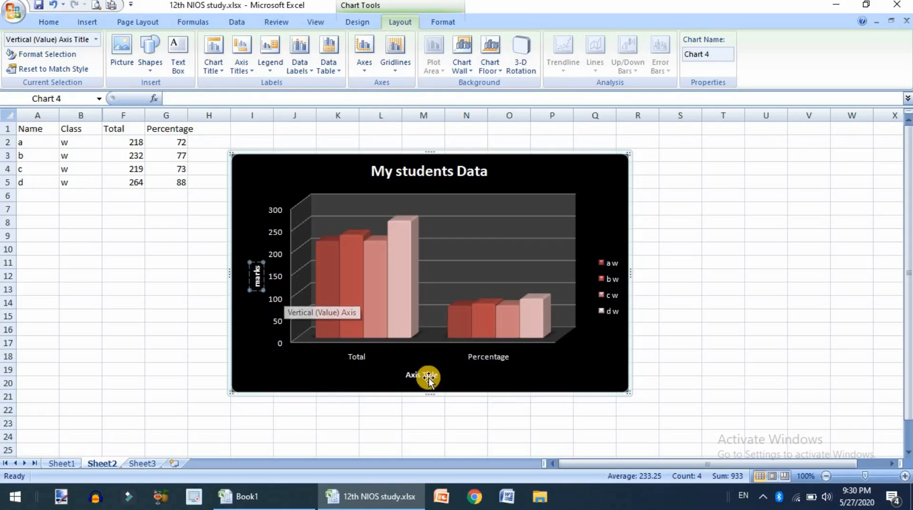
Replace the placeholder text of the chart's horizontal axis title with Total and Percentage.
left_click(421, 374)
left_click(435, 375)
type("Total an")
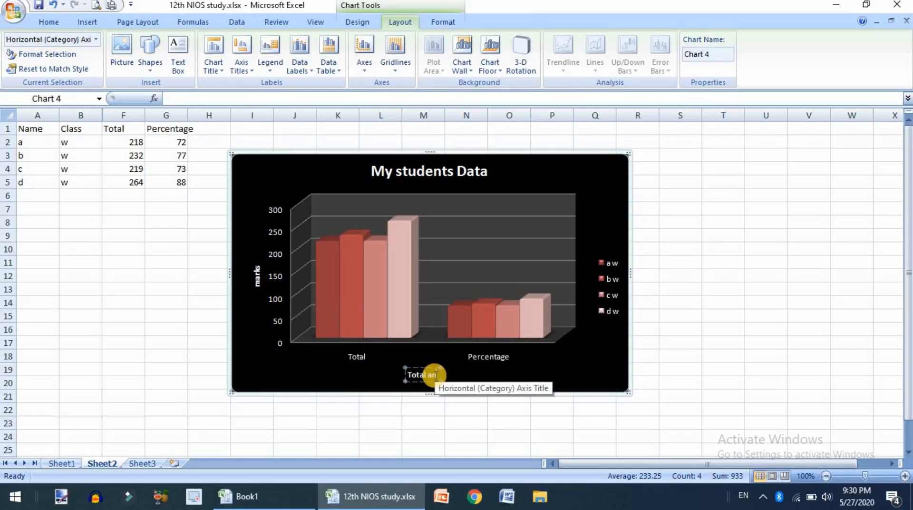
type("d Percentage")
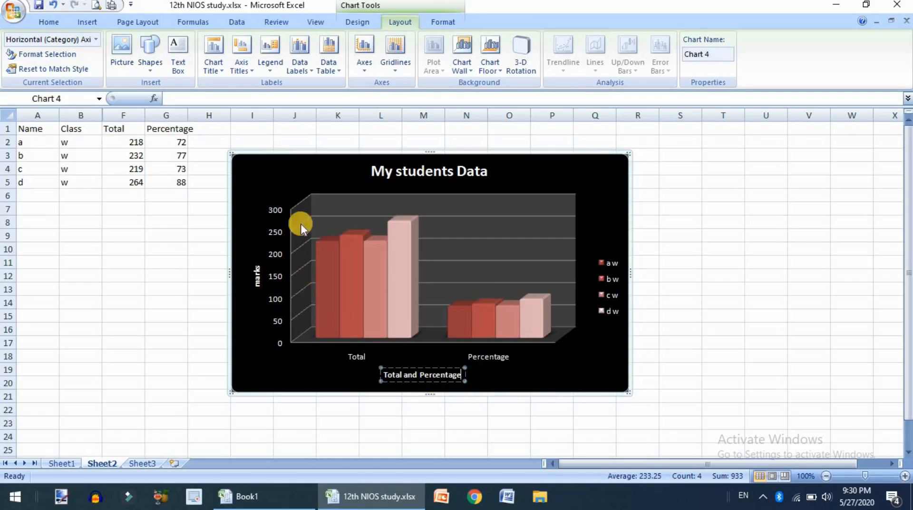
left_click(265, 279)
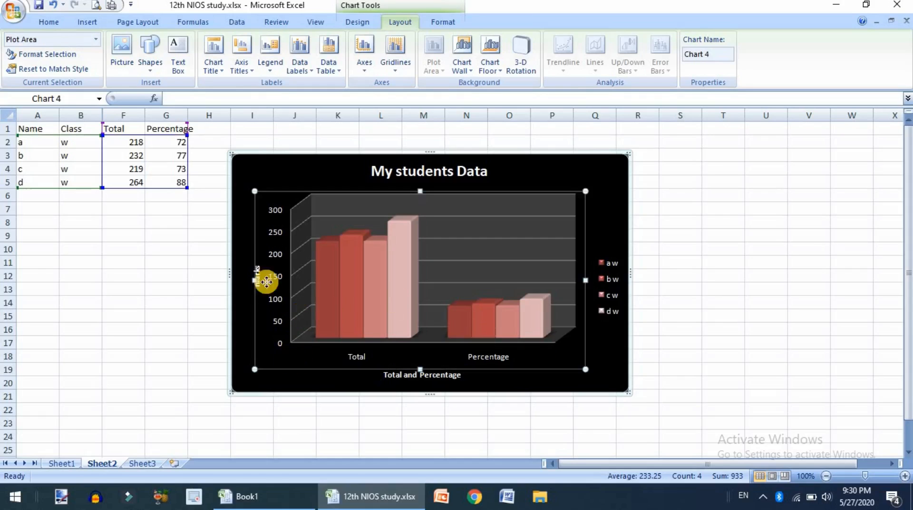
Try the legend at the top and at the left of the chart, and place it at the bottom.
left_click(269, 56)
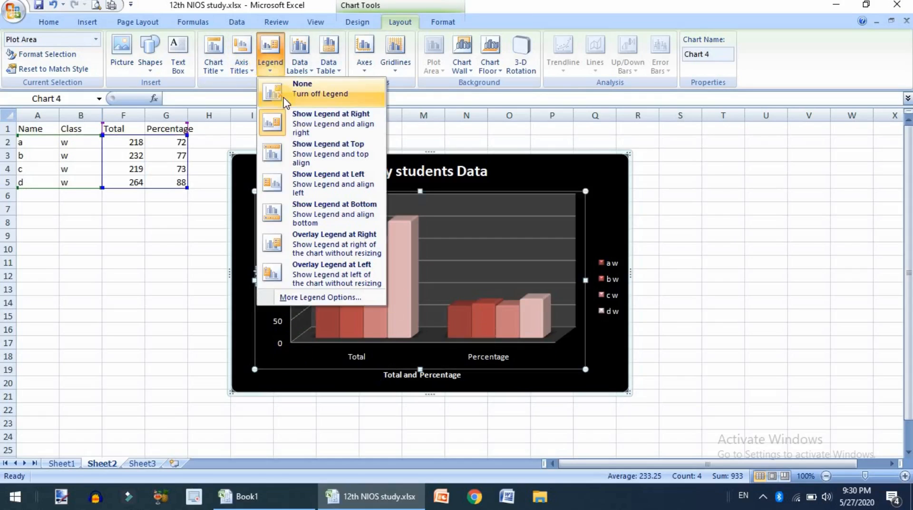
left_click(610, 290)
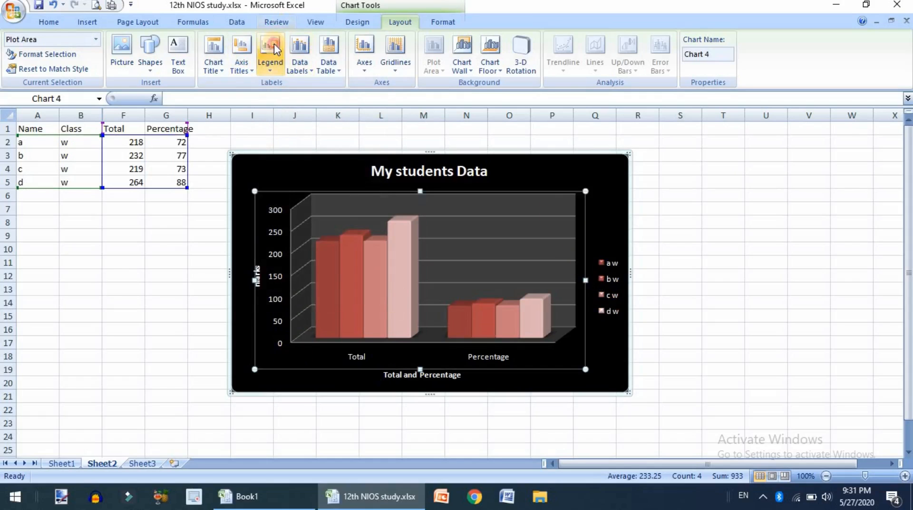
left_click(271, 59)
left_click(318, 158)
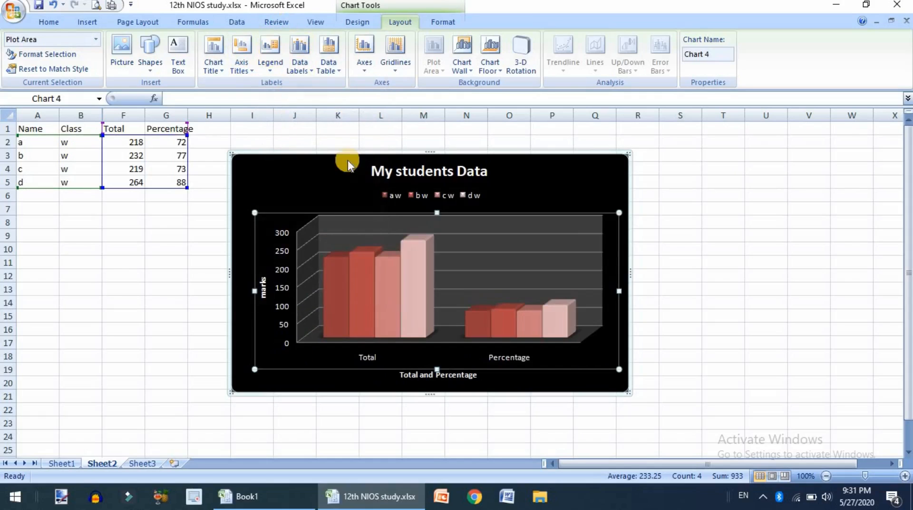
left_click(241, 61)
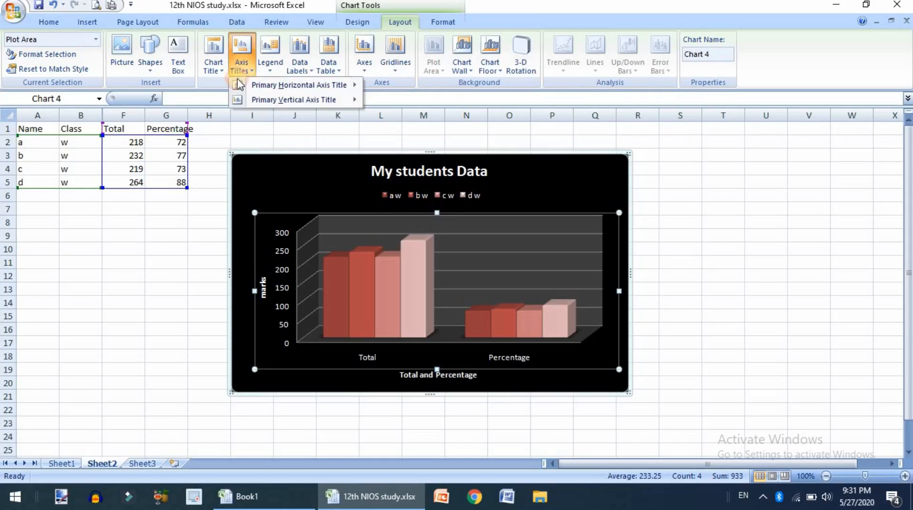
left_click(269, 56)
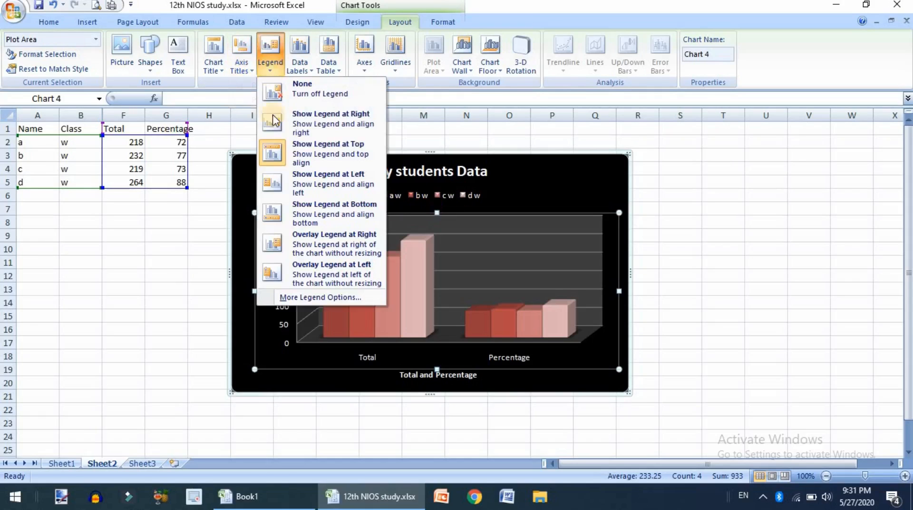
left_click(293, 181)
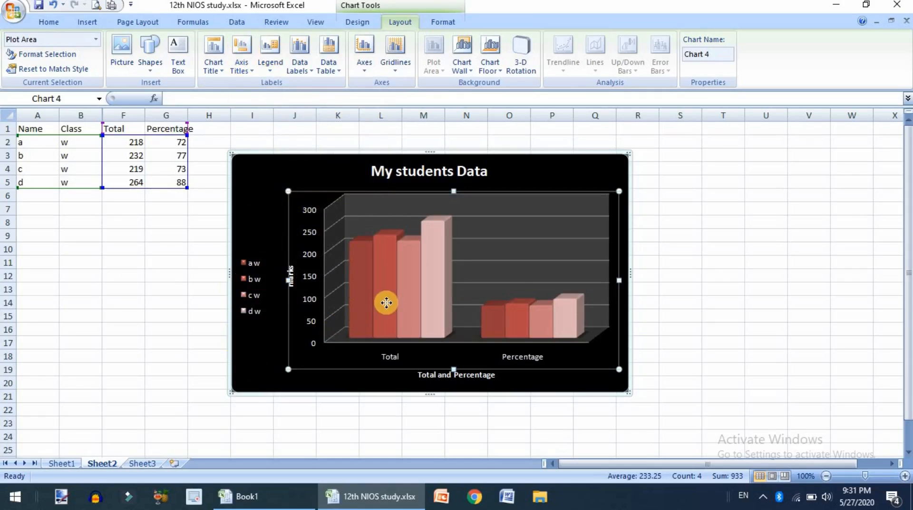
mouse_move(386, 302)
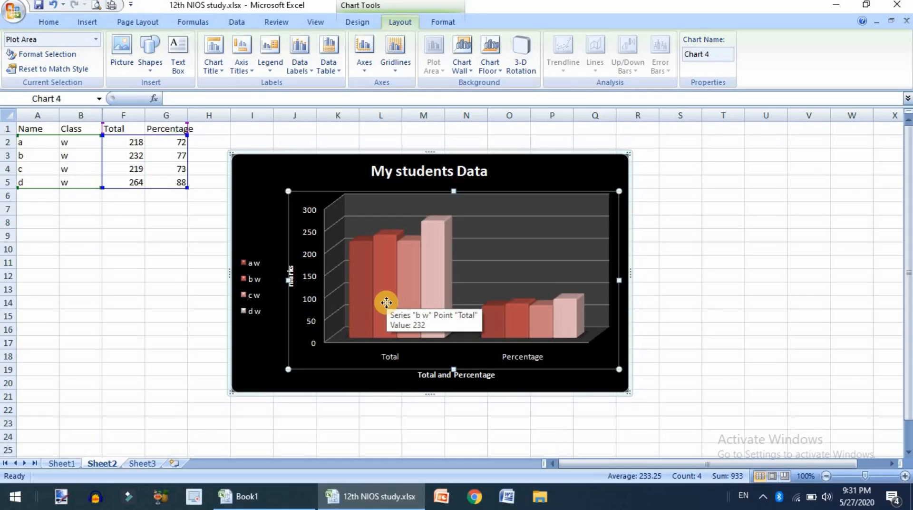
left_click(281, 56)
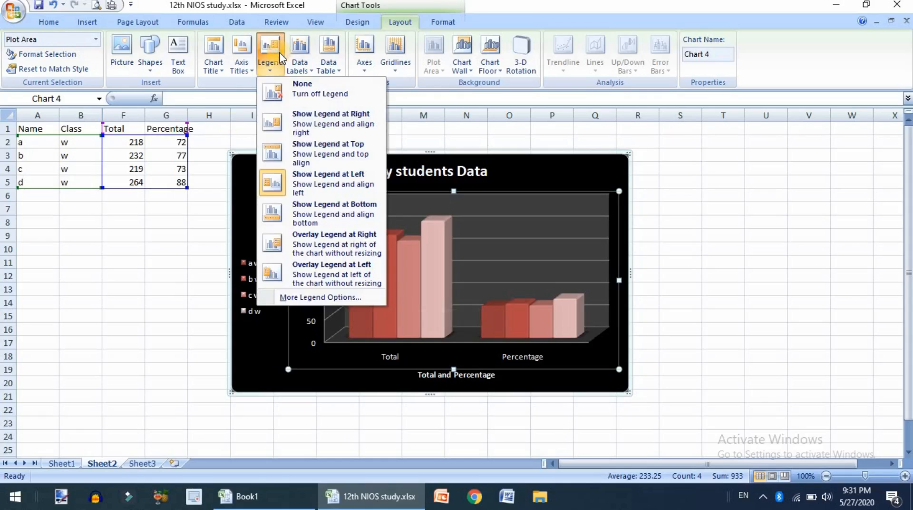
left_click(333, 216)
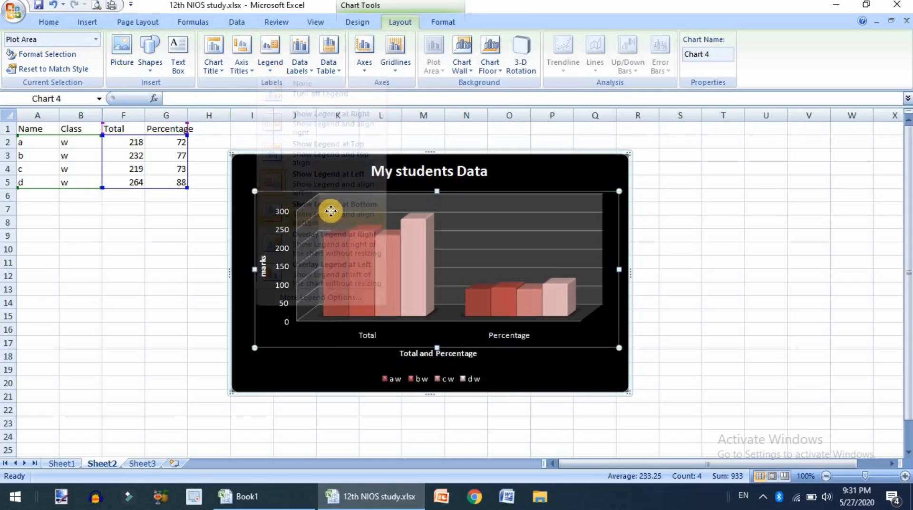
left_click(271, 57)
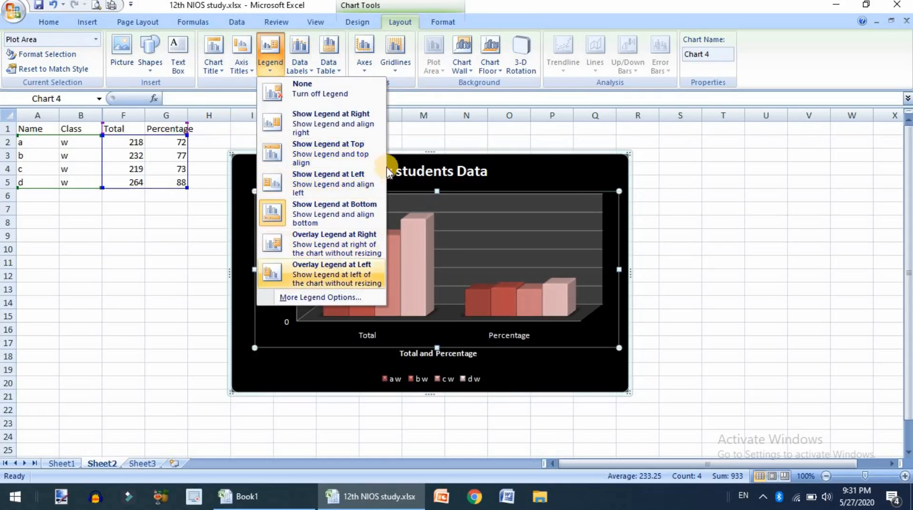
Show data labels on all the chart's columns and view the primary horizontal axis options.
left_click(301, 69)
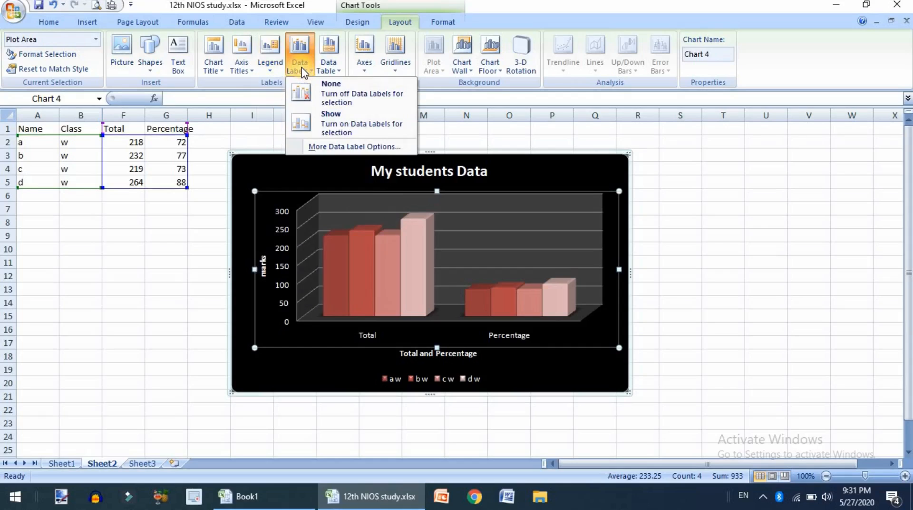
left_click(321, 116)
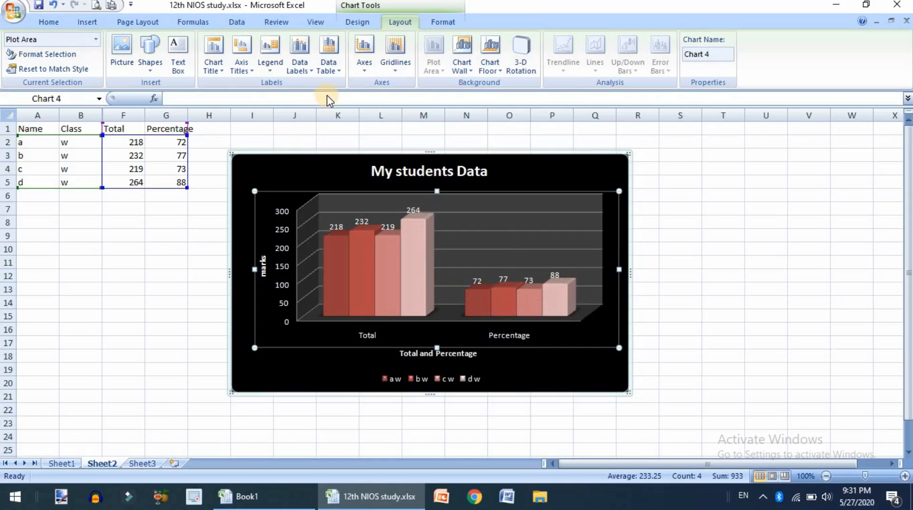
left_click(365, 62)
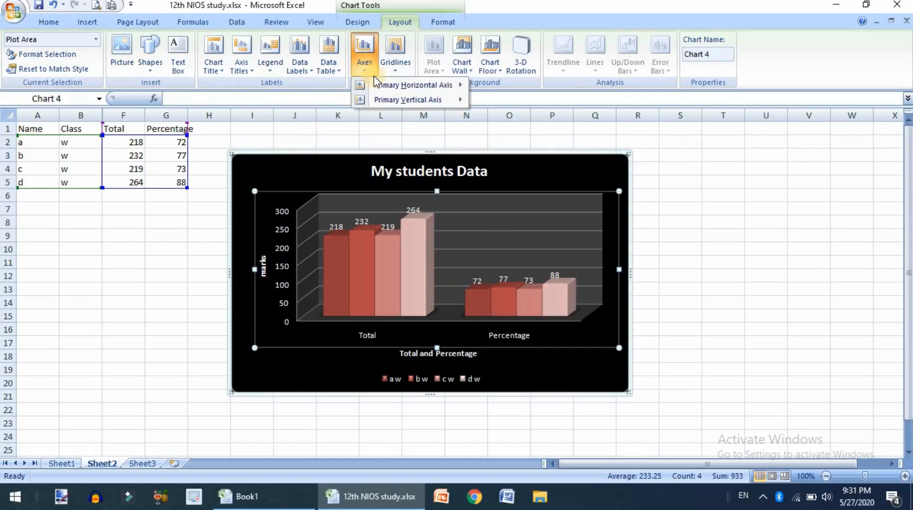
mouse_move(385, 86)
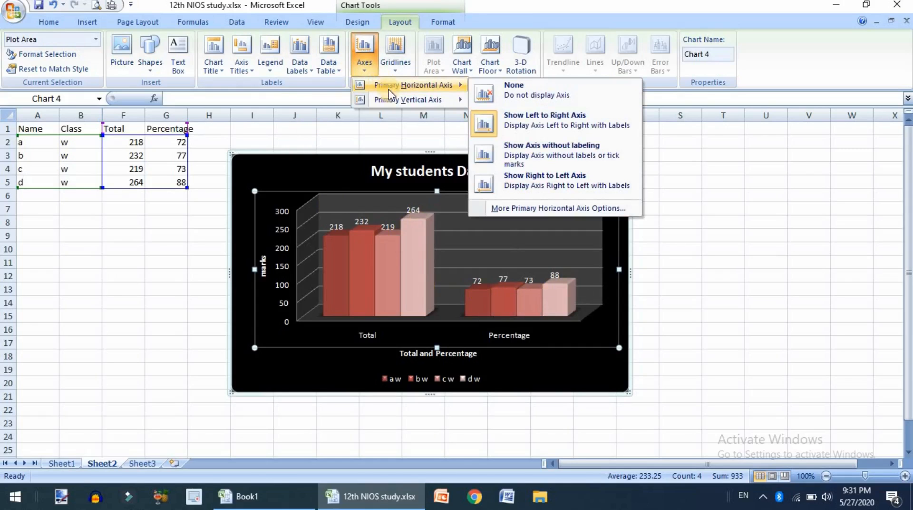
Try minor and then major and minor horizontal gridlines on the chart, and return to major gridlines only.
left_click(394, 62)
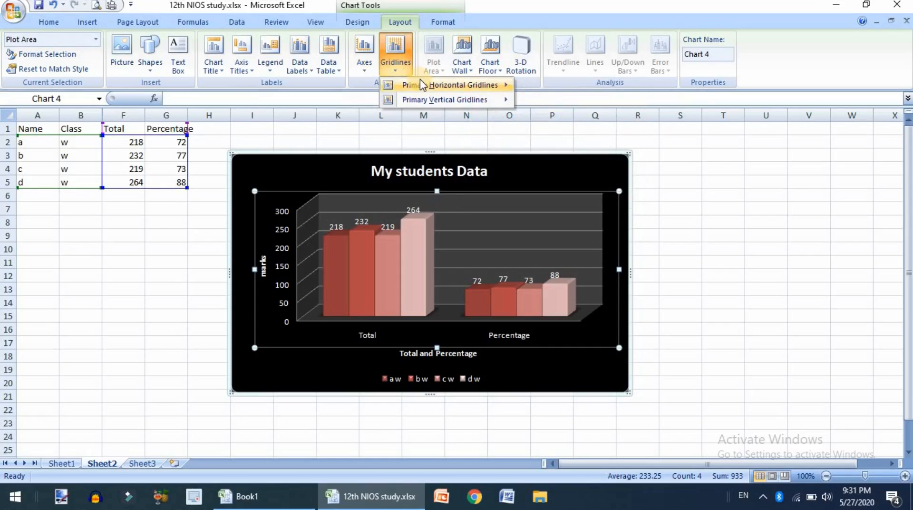
mouse_move(423, 85)
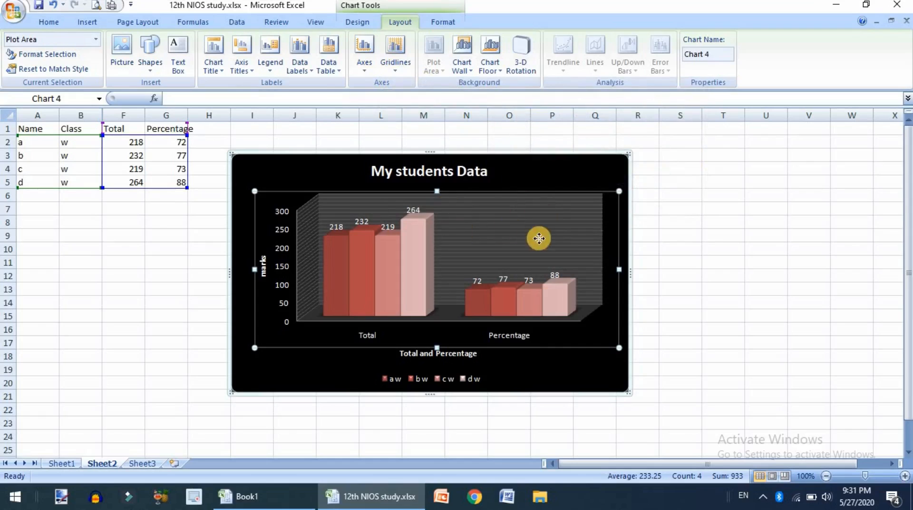
left_click(394, 54)
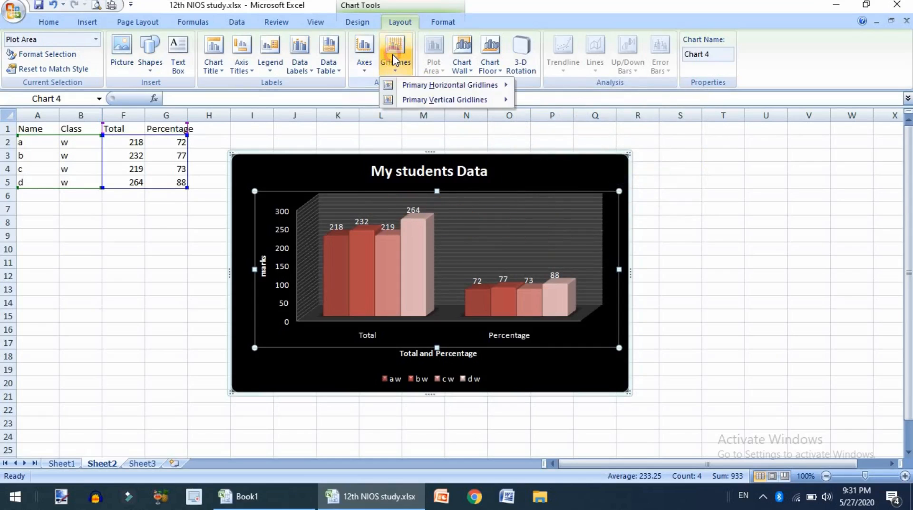
mouse_move(414, 86)
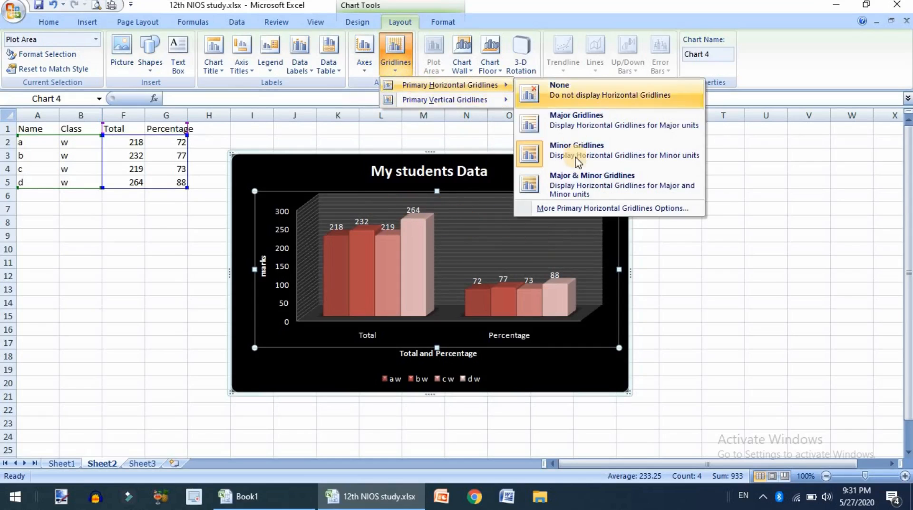
left_click(575, 186)
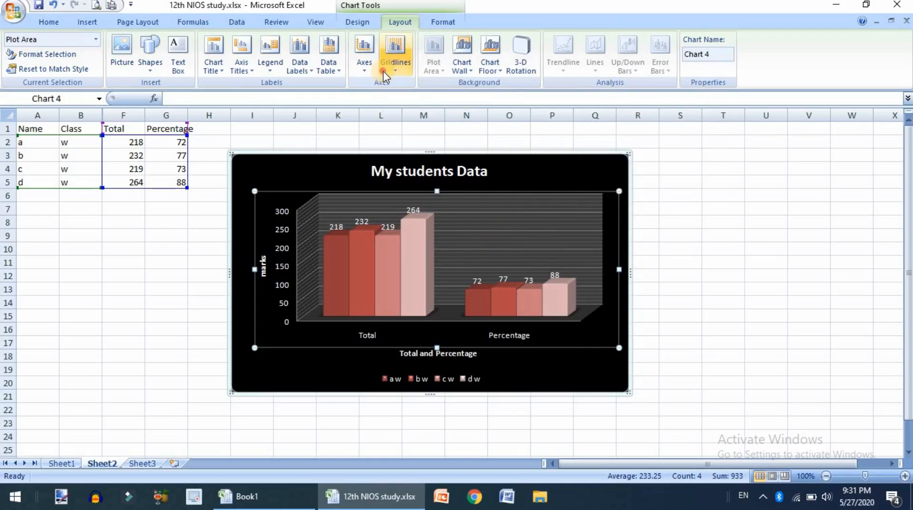
left_click(395, 52)
mouse_move(449, 85)
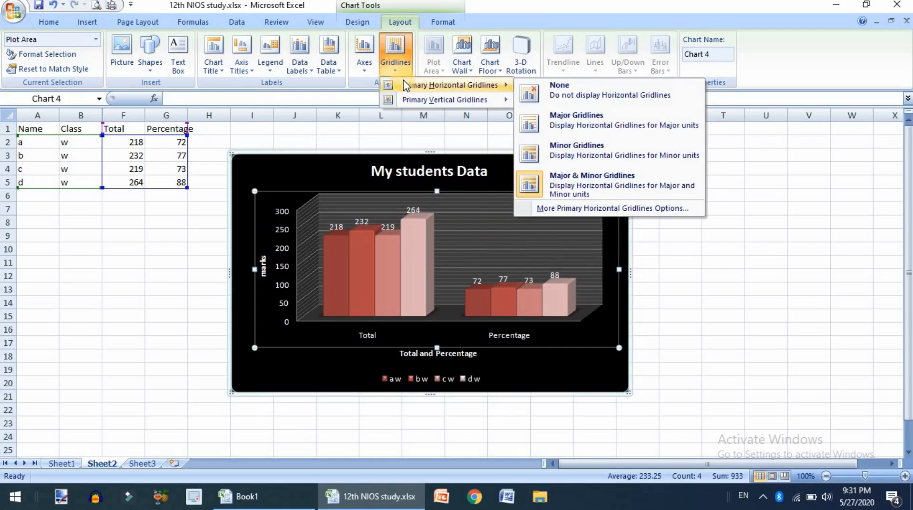
left_click(551, 117)
Try major and then minor vertical gridlines on the chart, and settle on both major and minor vertical gridlines.
left_click(394, 61)
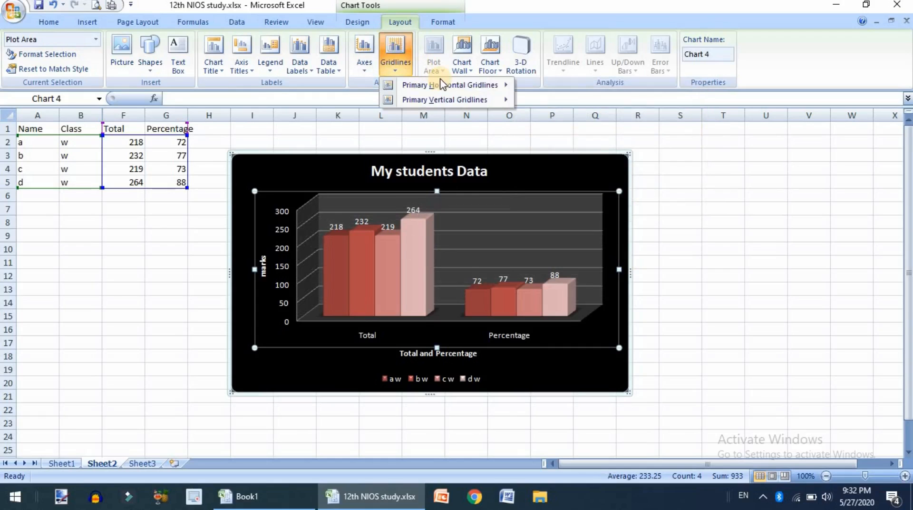
mouse_move(449, 101)
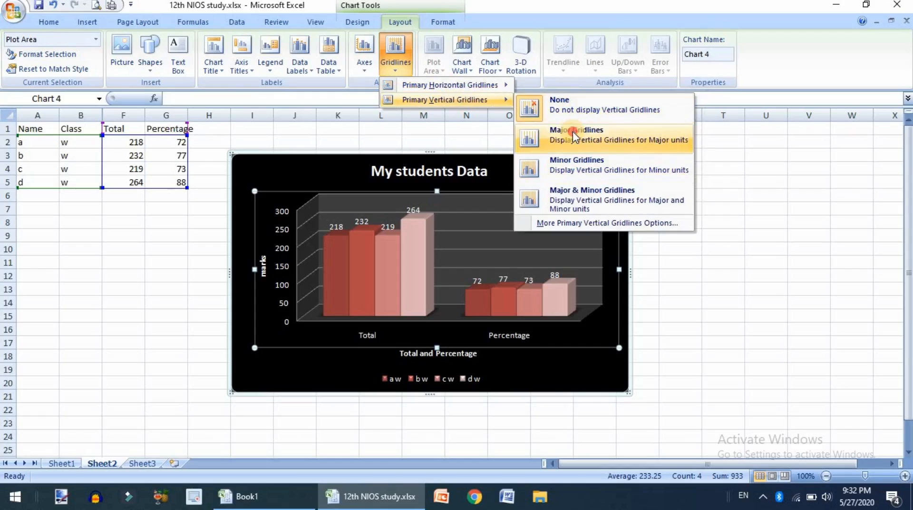
left_click(575, 135)
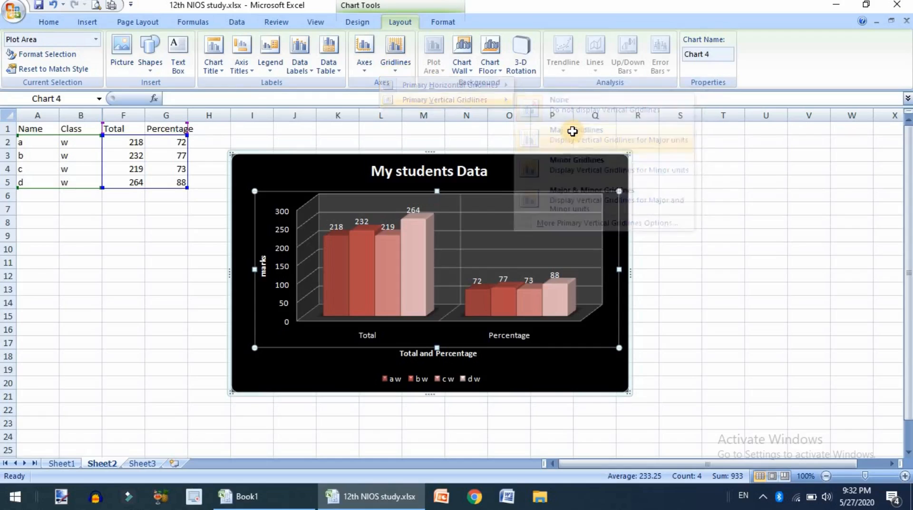
left_click(396, 57)
mouse_move(480, 99)
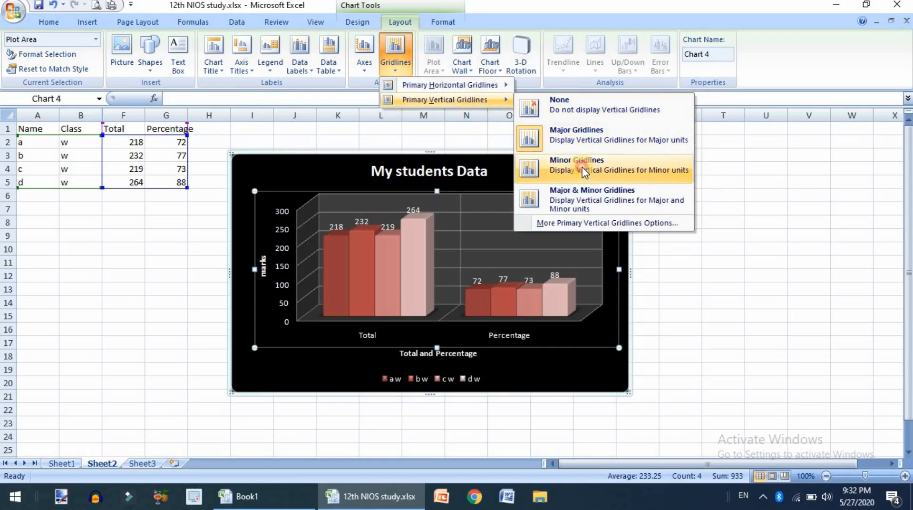
left_click(583, 164)
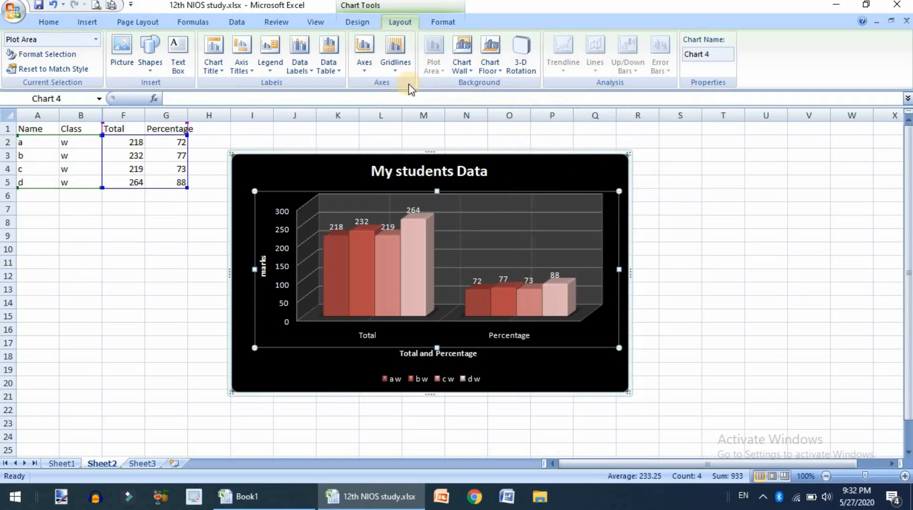
left_click(396, 66)
mouse_move(482, 101)
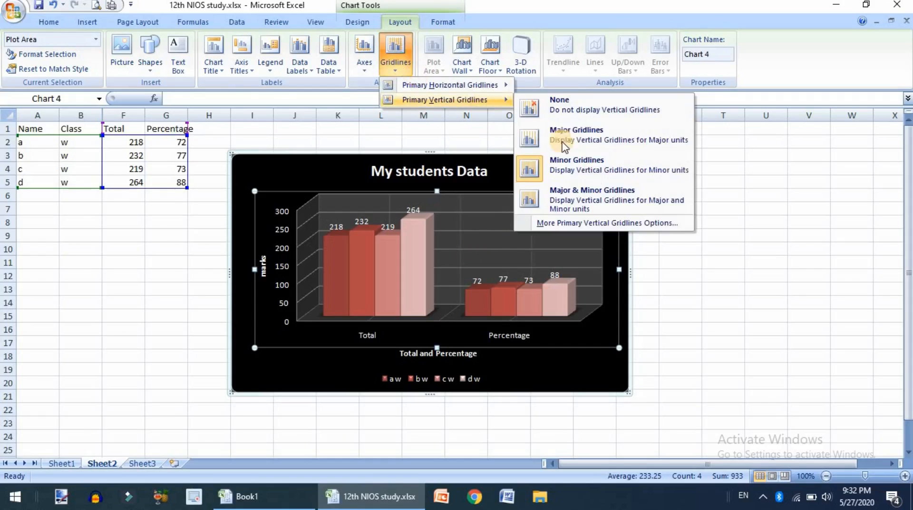
left_click(591, 188)
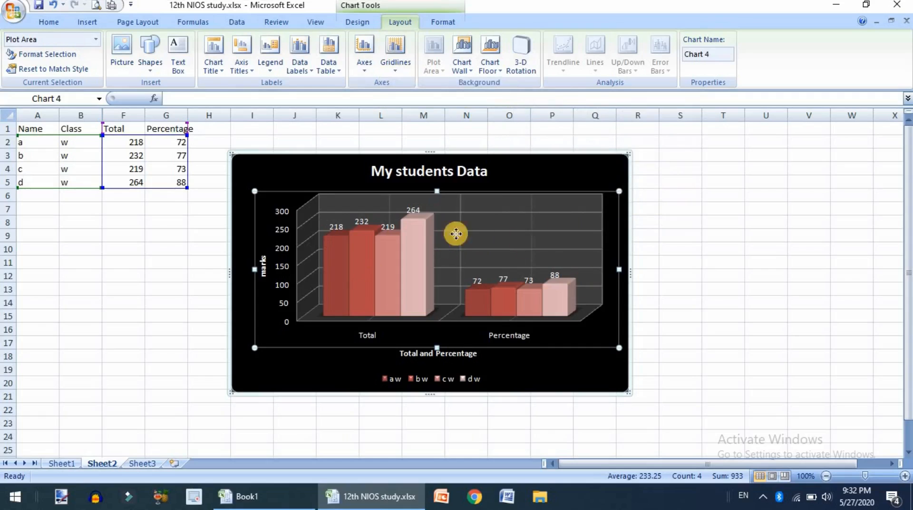
Enlarge the whole chart by its opposite corners and move it below the data table, starting around row 7.
mouse_move(426, 225)
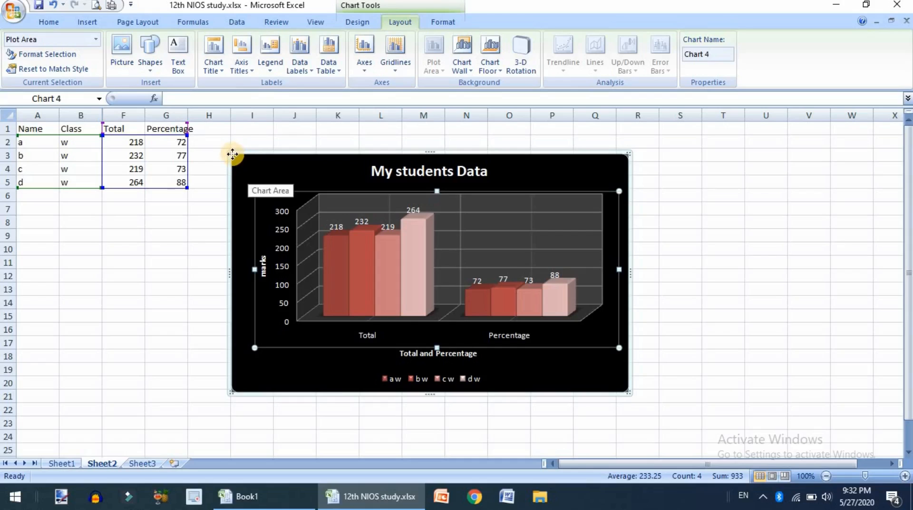
left_click(232, 154)
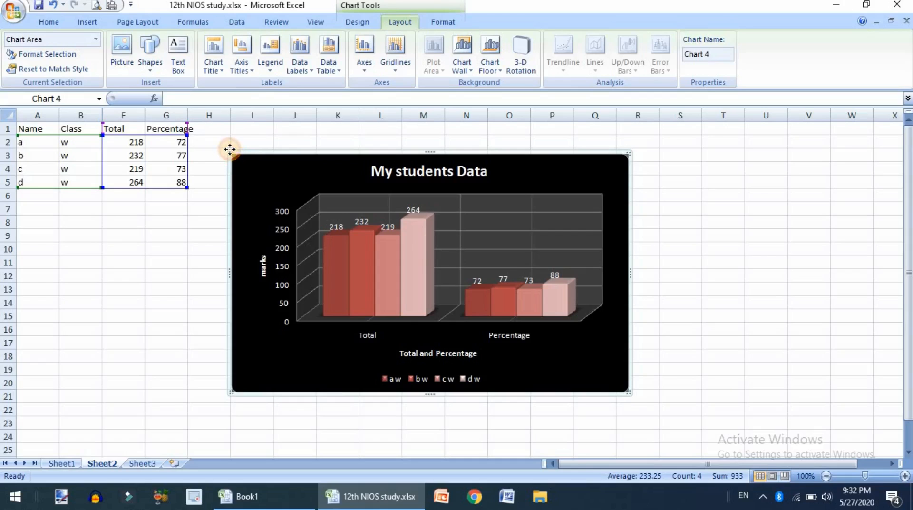
left_click_drag(629, 393, 819, 484)
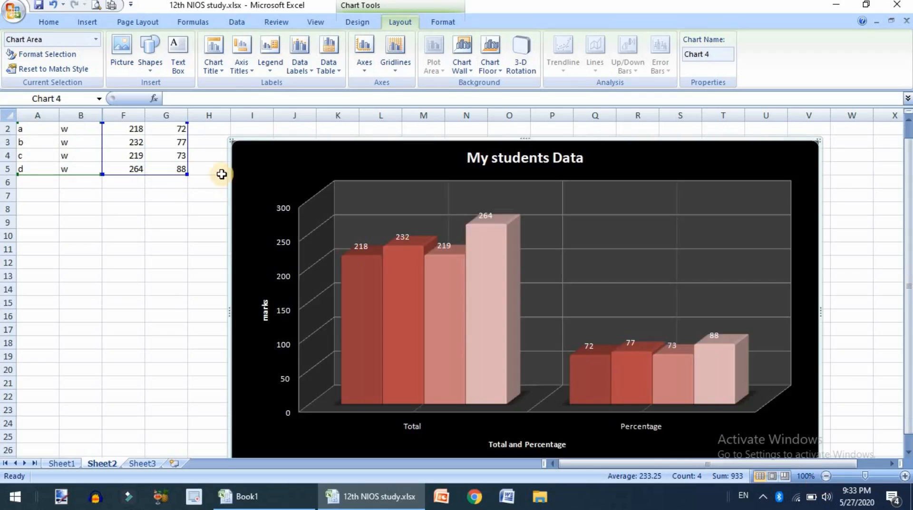
left_click_drag(230, 142, 141, 87)
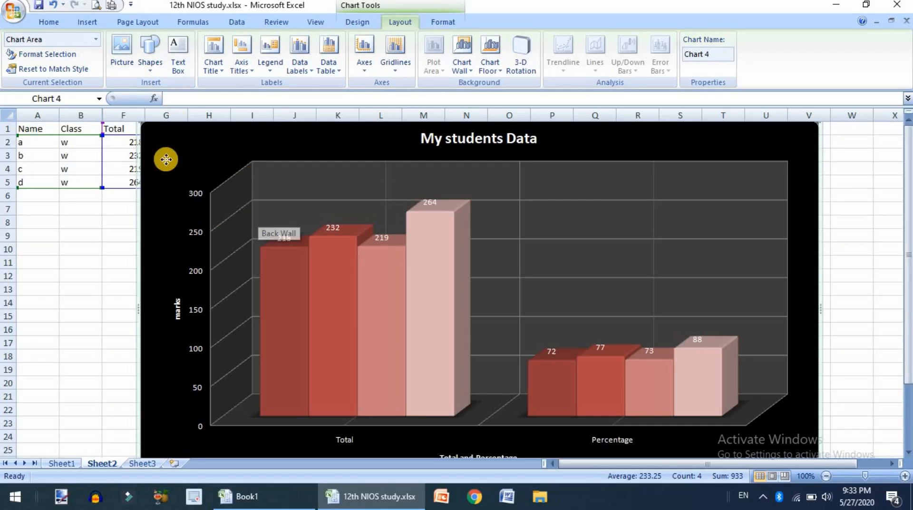
left_click_drag(143, 180, 145, 219)
Copy the chart from Sheet2 and paste it into Sheet3 at cell E4.
right_click(146, 219)
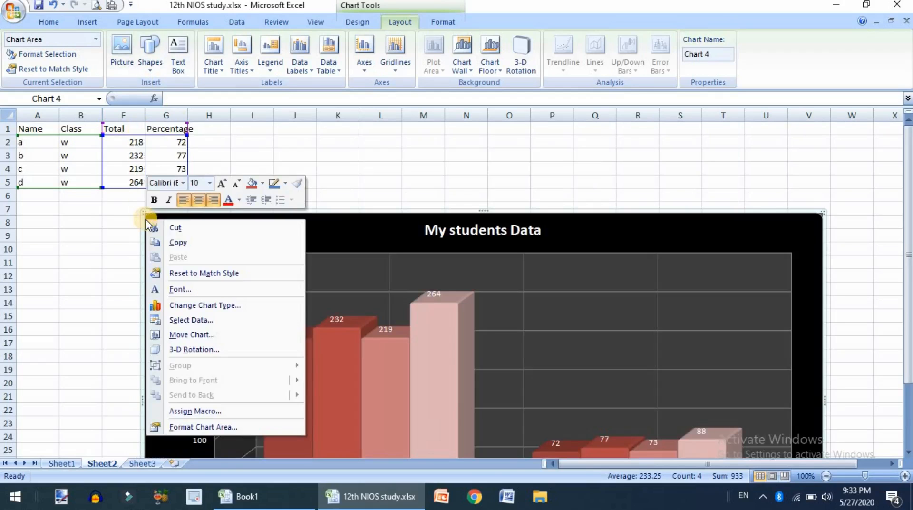
left_click(172, 243)
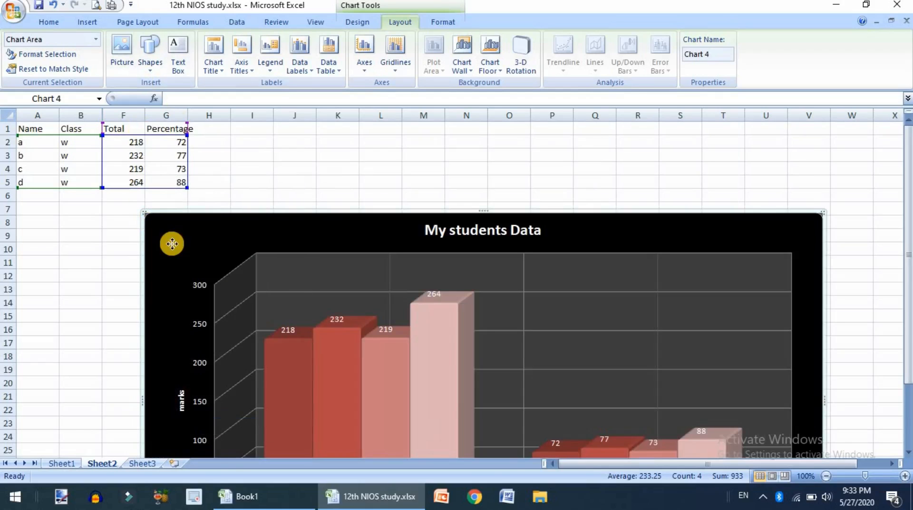
left_click(151, 464)
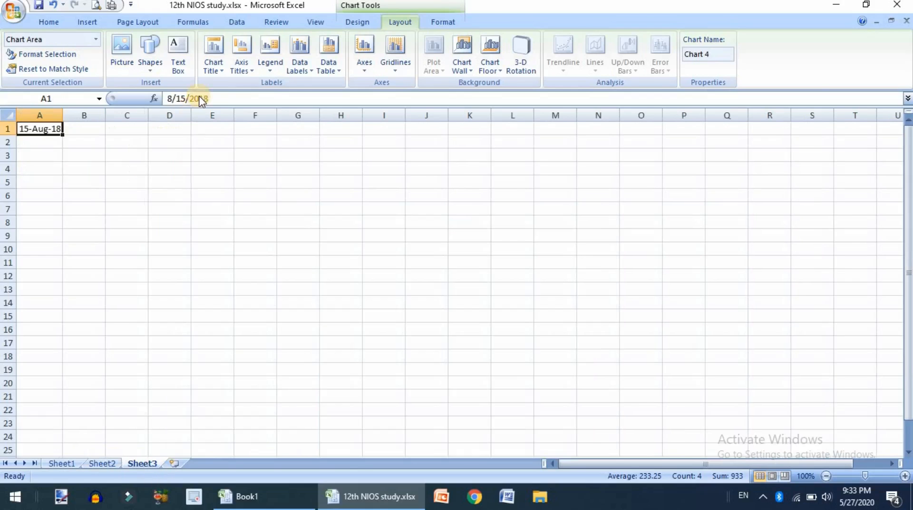
left_click(201, 166)
right_click(202, 164)
left_click(239, 214)
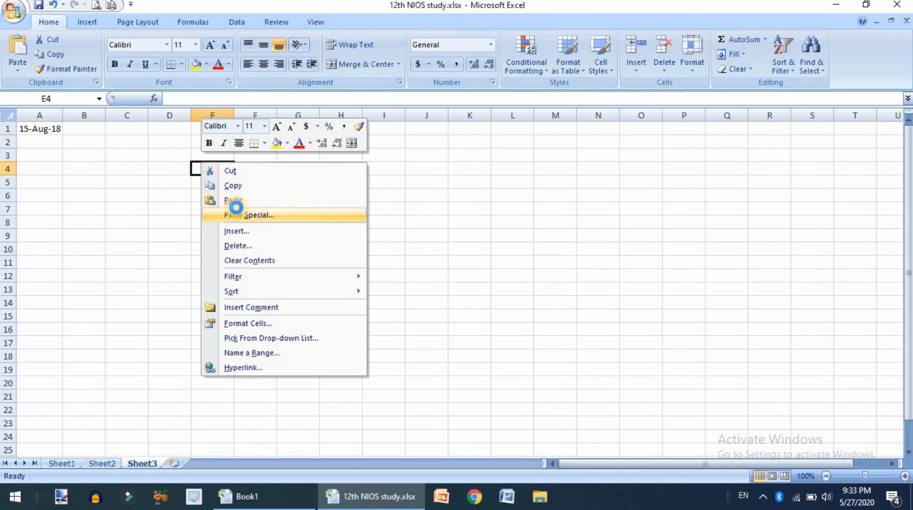
left_click(390, 91)
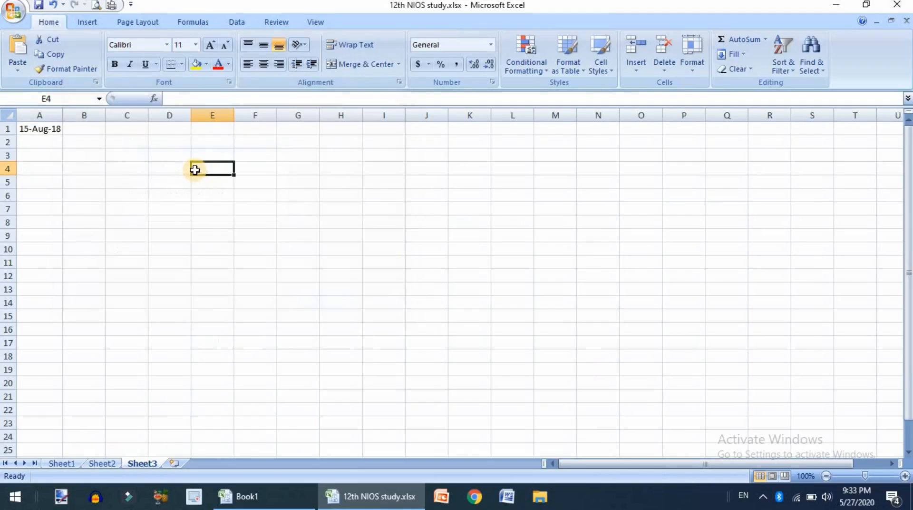
right_click(194, 168)
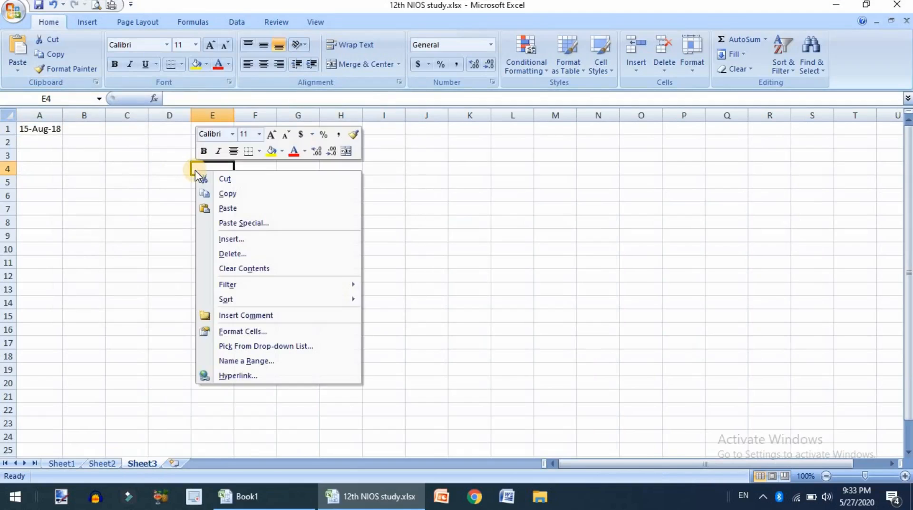
left_click(228, 209)
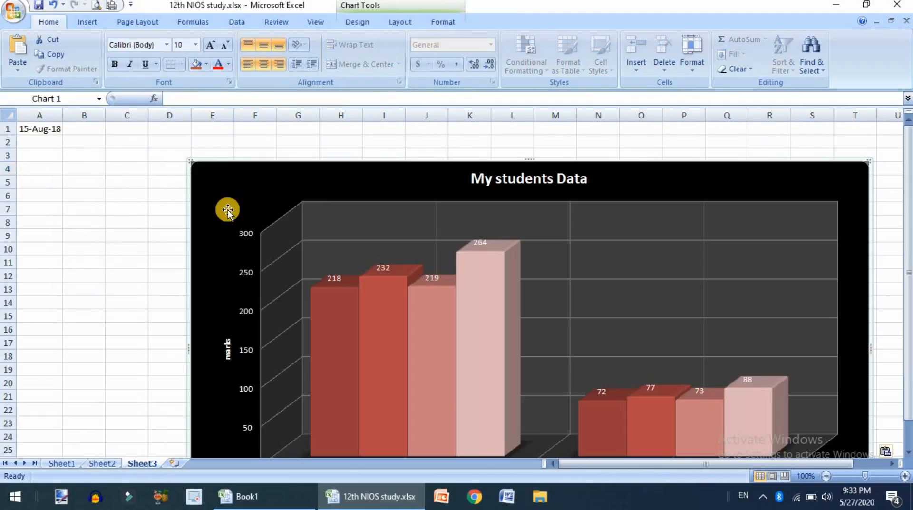
Return to Sheet2 and look over the enlarged chart from its title down to its legend.
left_click(105, 467)
left_click(281, 336)
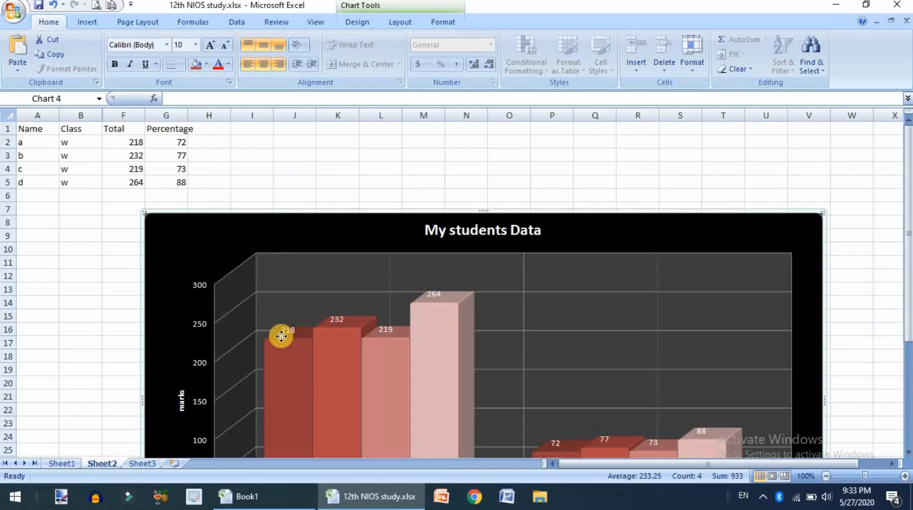
scroll(281, 336, "down", 2)
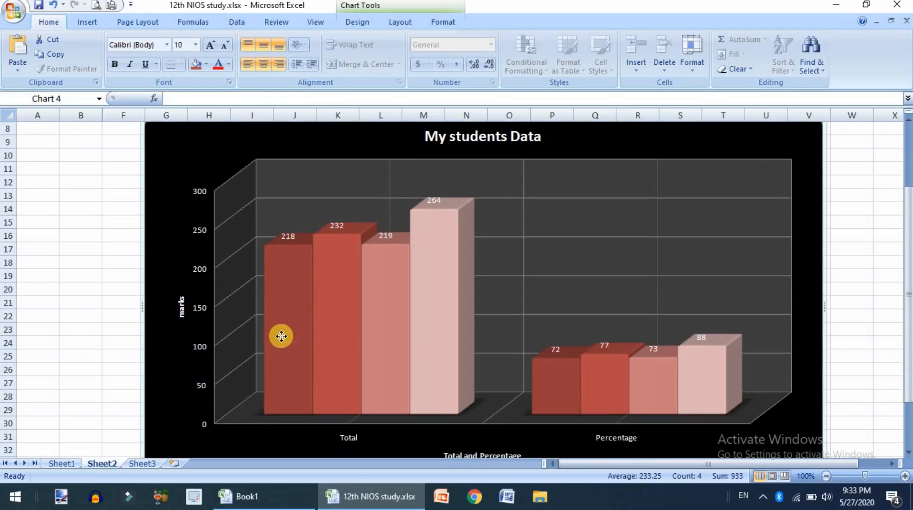
scroll(281, 336, "up", 2)
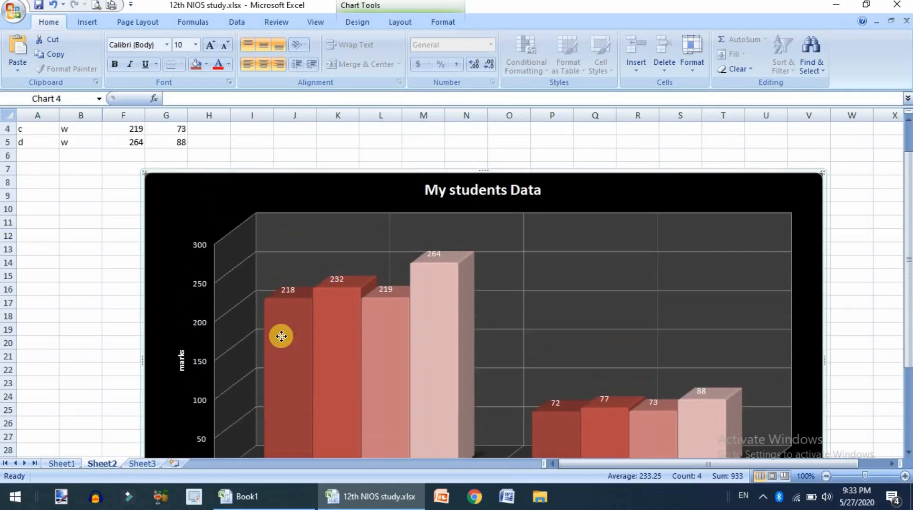
scroll(281, 336, "down", 3)
mouse_move(281, 336)
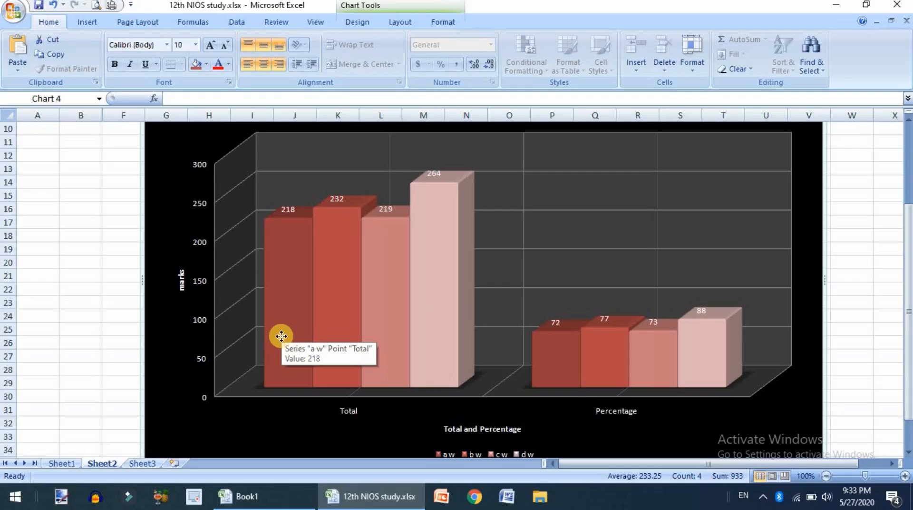
Enter the heading Graphics Autoshapes and Smart Art in cell B11 of Sheet1.
left_click(67, 465)
type("Graphics Autoshap")
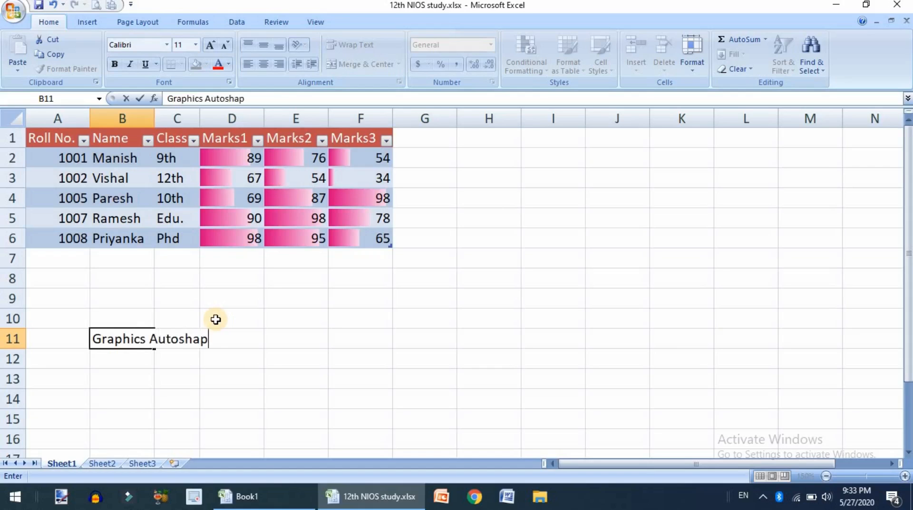
type("es and SMa")
key("BackSpace")
key("BackSpace")
key("BackSpace")
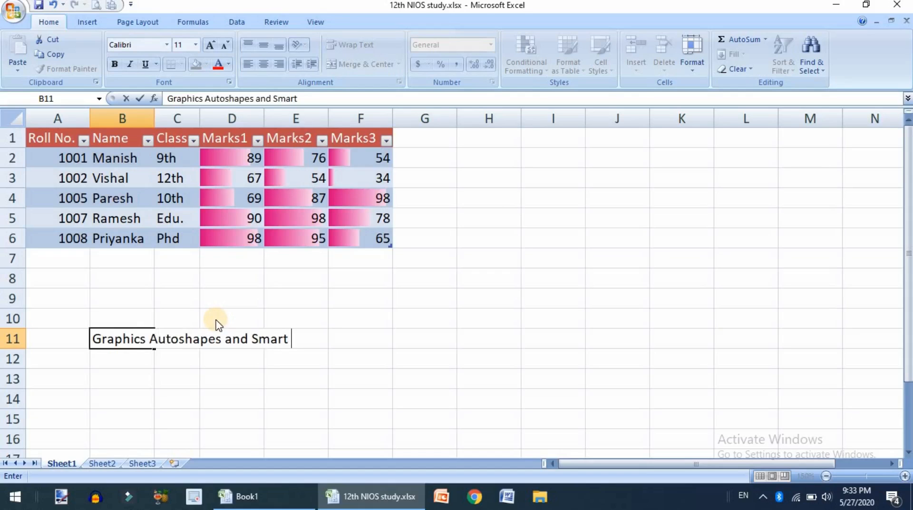
key("Return")
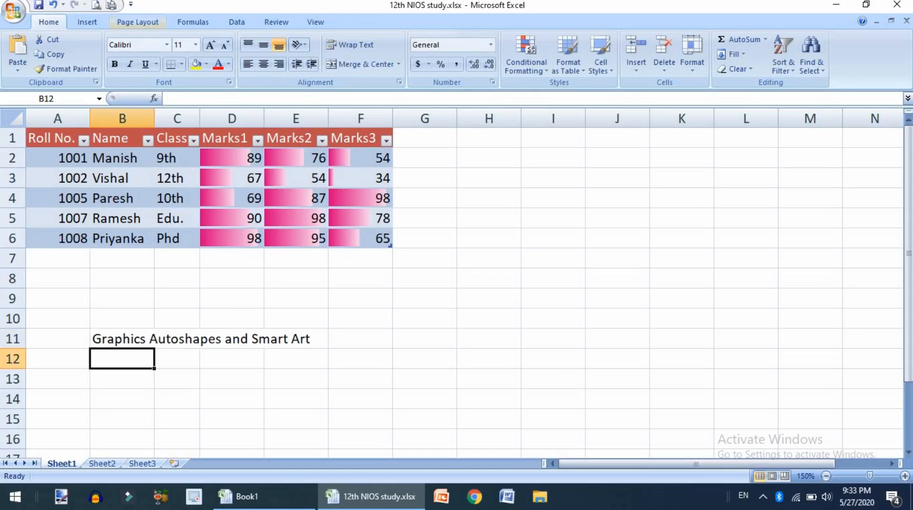
Draw a cloud callout about 3.1" wide and 1.9" high beside the marks table, stretch its pointer toward row 14, and delete the shape.
left_click(85, 22)
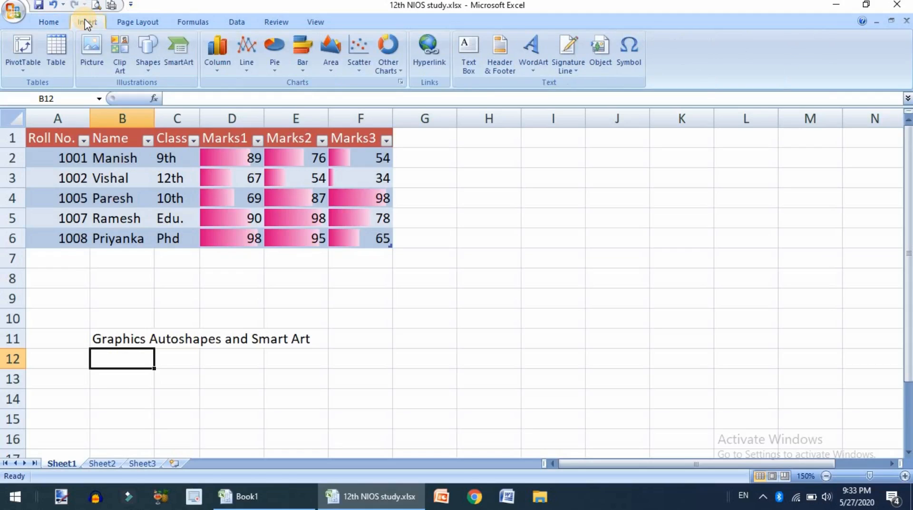
left_click(151, 71)
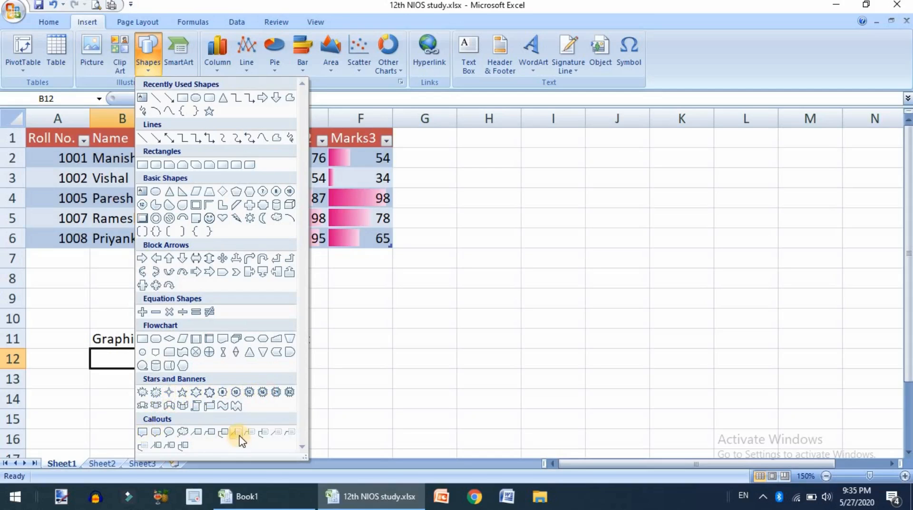
left_click(181, 435)
mouse_move(396, 323)
left_mouse_down()
mouse_move(590, 136)
mouse_move(709, 167)
mouse_move(695, 143)
left_mouse_up()
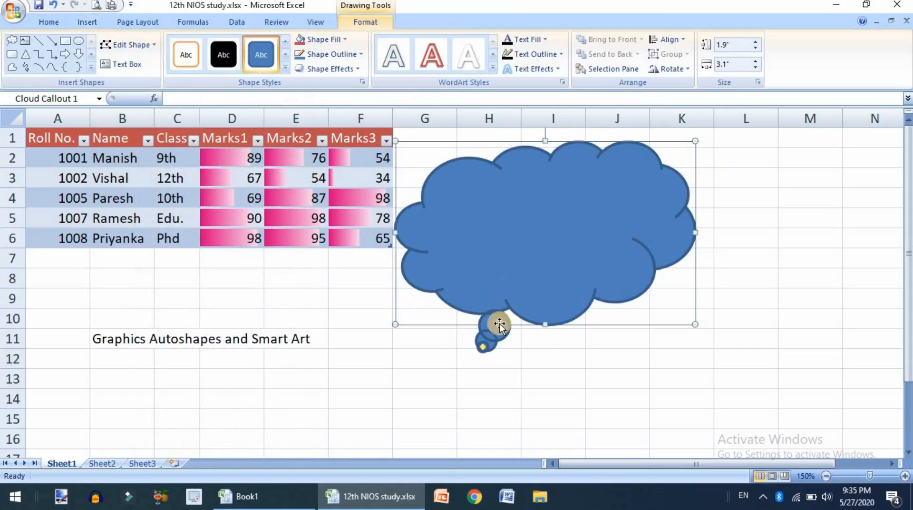
left_click_drag(481, 350, 296, 402)
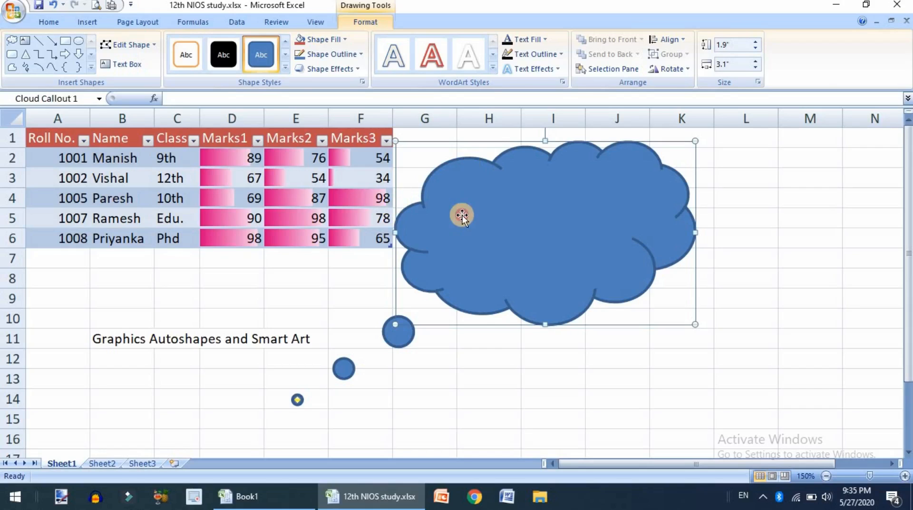
key("Delete")
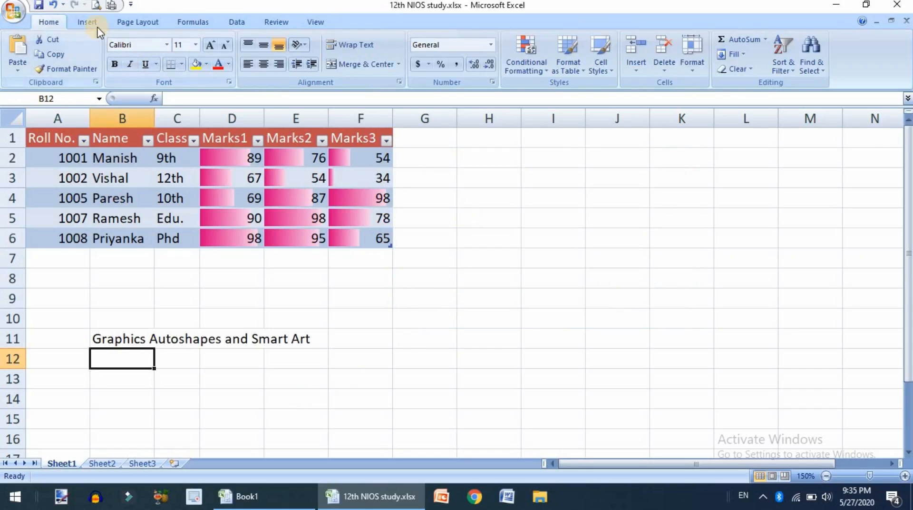
Draw a smiley face shape about 3.61" wide and 1.97" high beside the marks table.
left_click(93, 22)
left_click(148, 51)
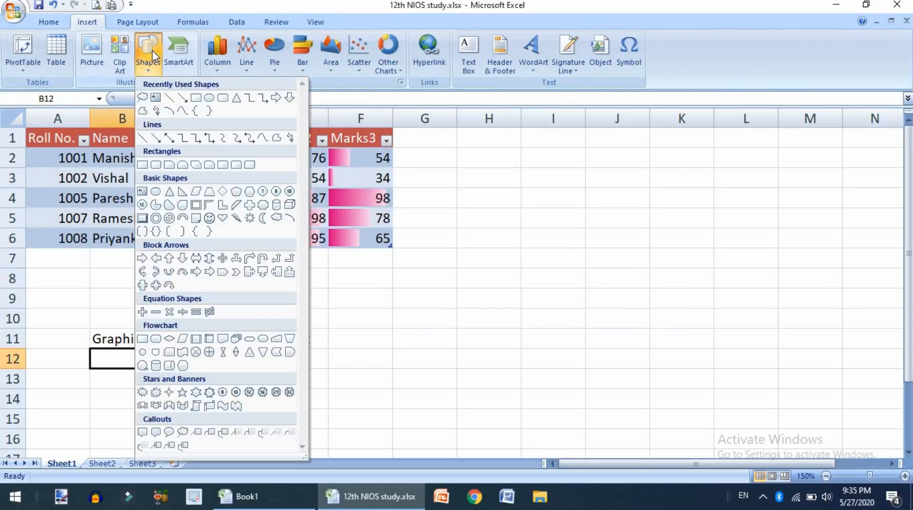
left_click(213, 220)
left_click_drag(438, 188, 787, 346)
left_click_drag(614, 188, 614, 156)
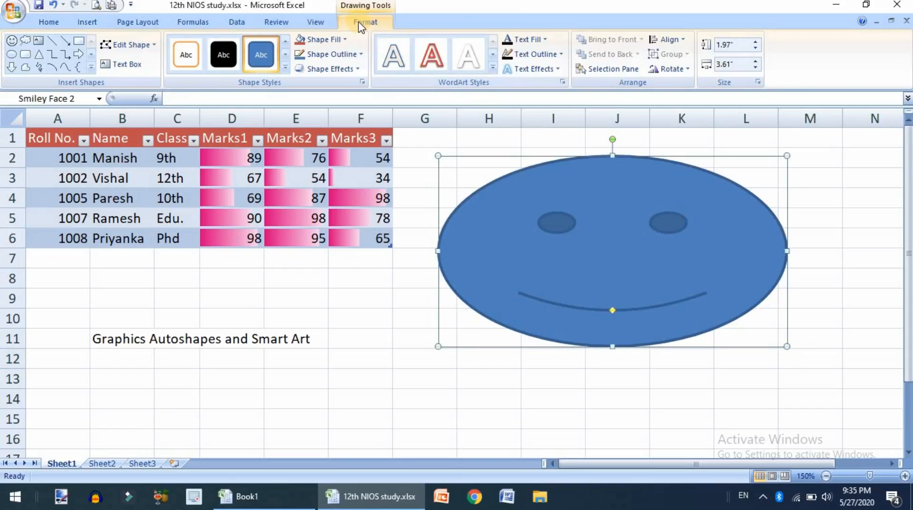
Apply the white-filled, blue-outlined shape style to the smiley face and preview other fill and outline colours.
left_click(286, 69)
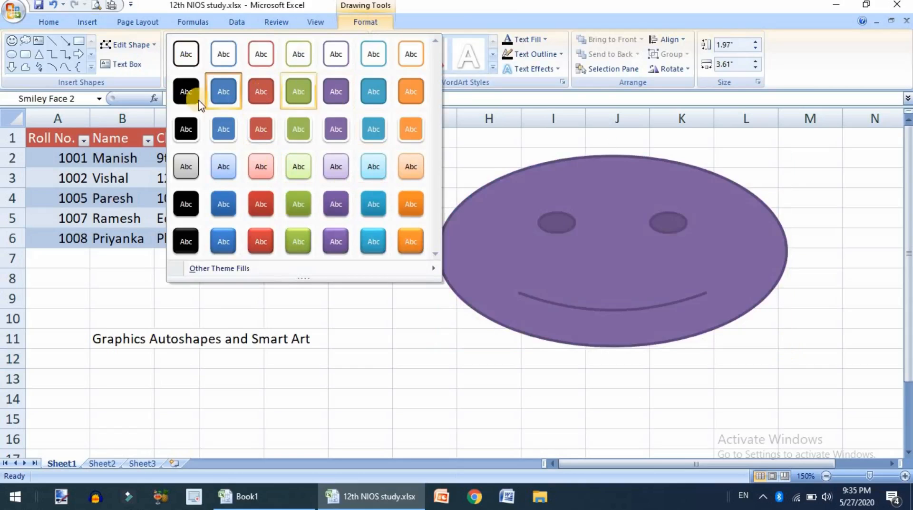
left_click(230, 61)
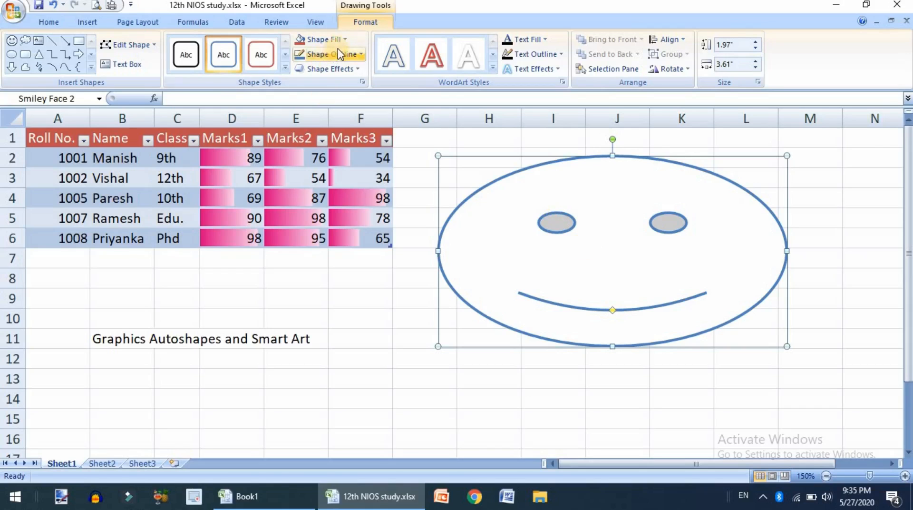
left_click(338, 42)
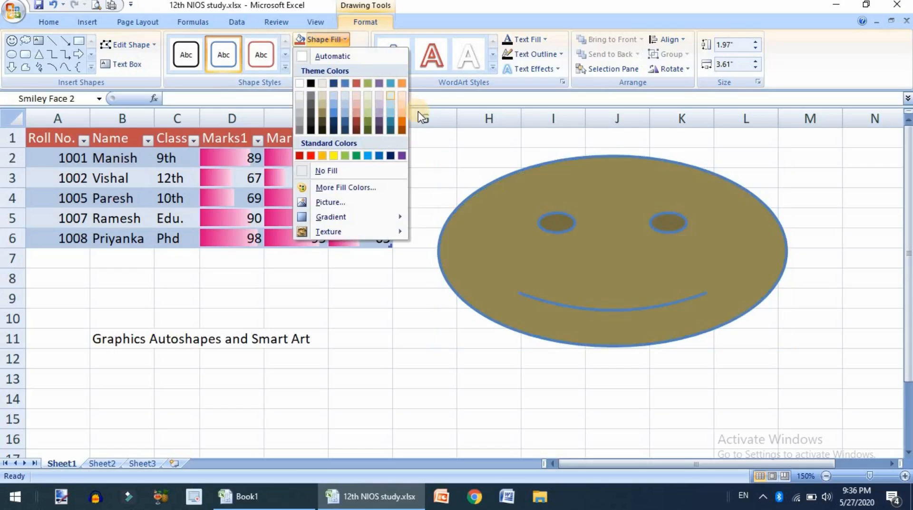
left_click(405, 6)
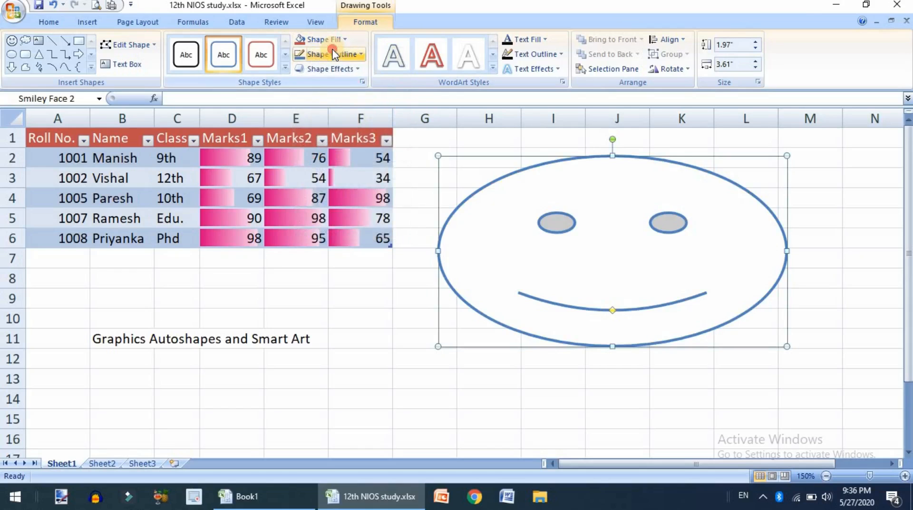
left_click(333, 54)
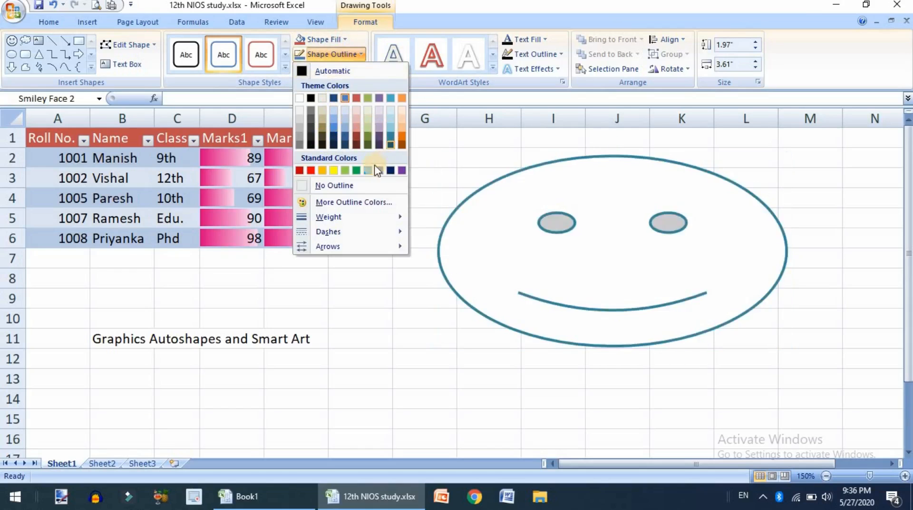
left_click(413, 5)
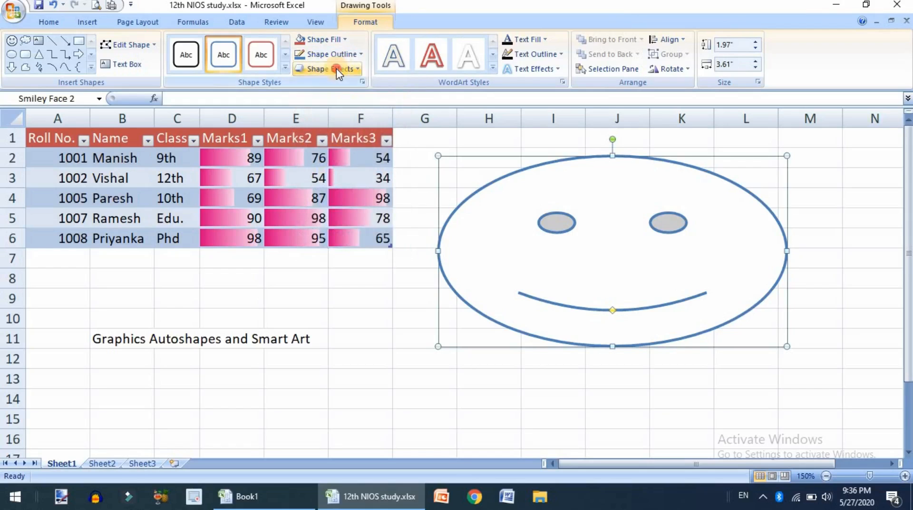
Look through the shadow, bevel, glow and preset shape effects available for the smiley face.
left_click(328, 69)
mouse_move(343, 130)
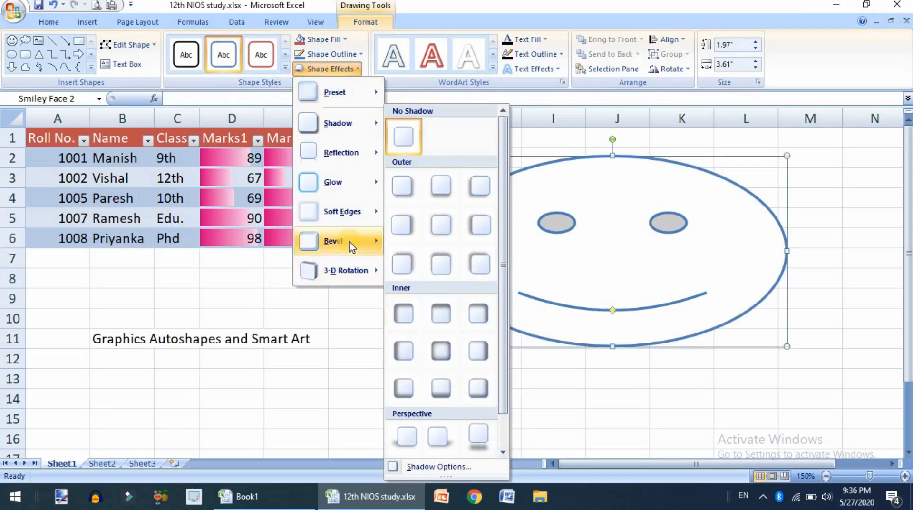
mouse_move(357, 241)
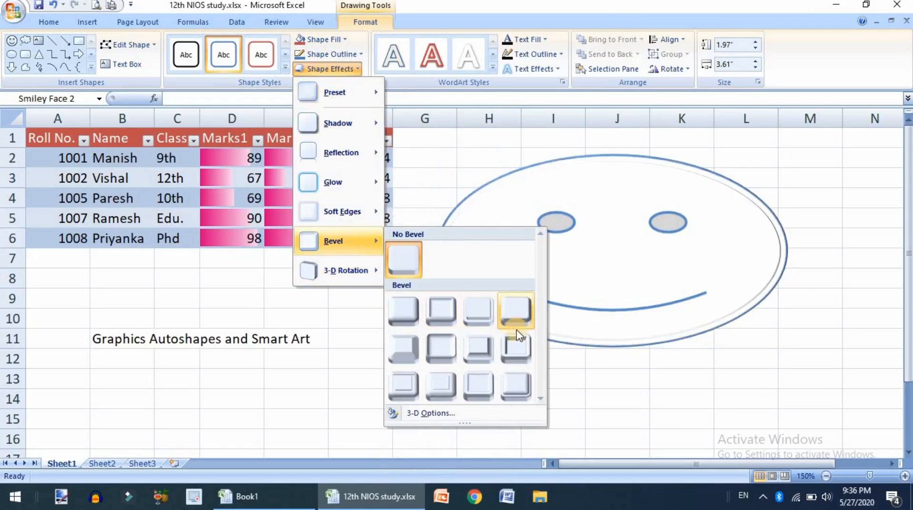
mouse_move(355, 220)
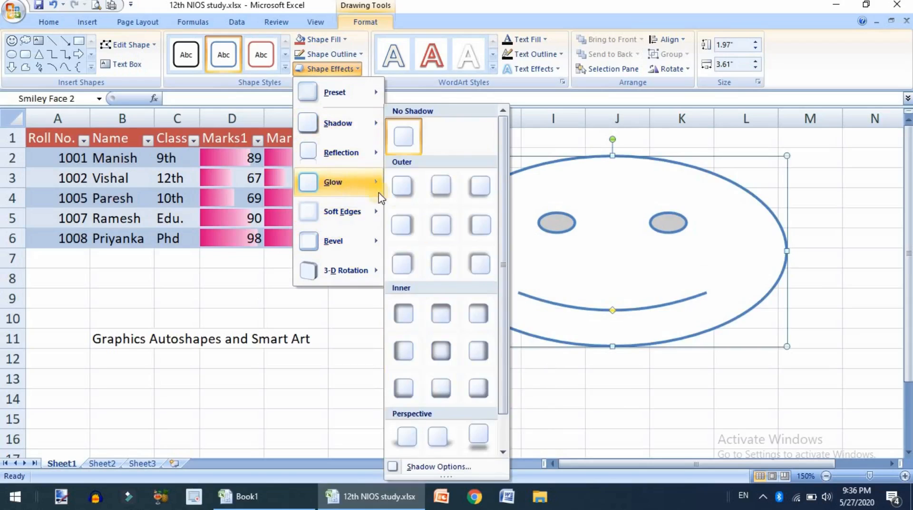
mouse_move(370, 182)
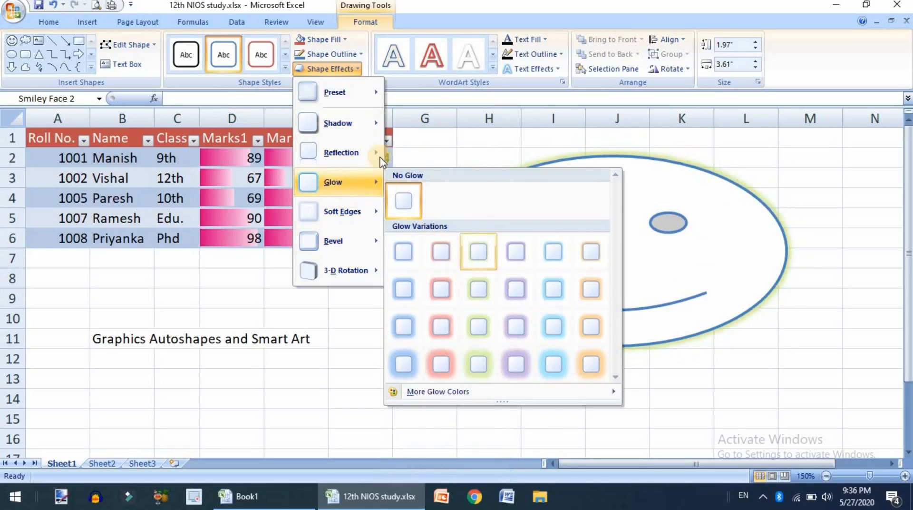
mouse_move(372, 92)
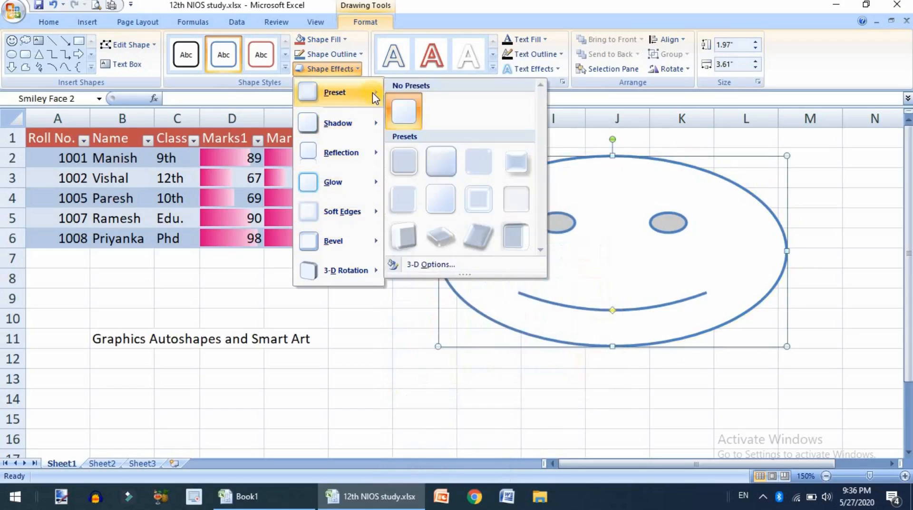
left_click(465, 27)
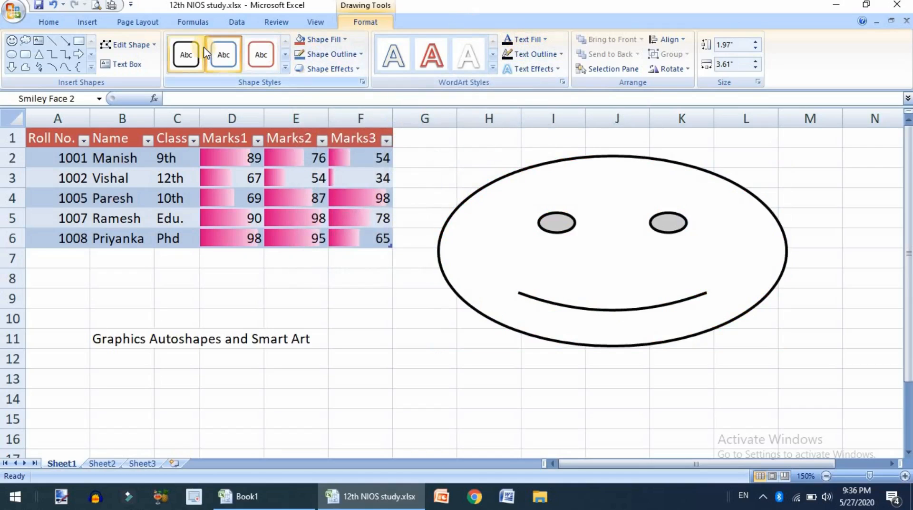
Change the smiley face into the Sun basic shape.
left_click(138, 45)
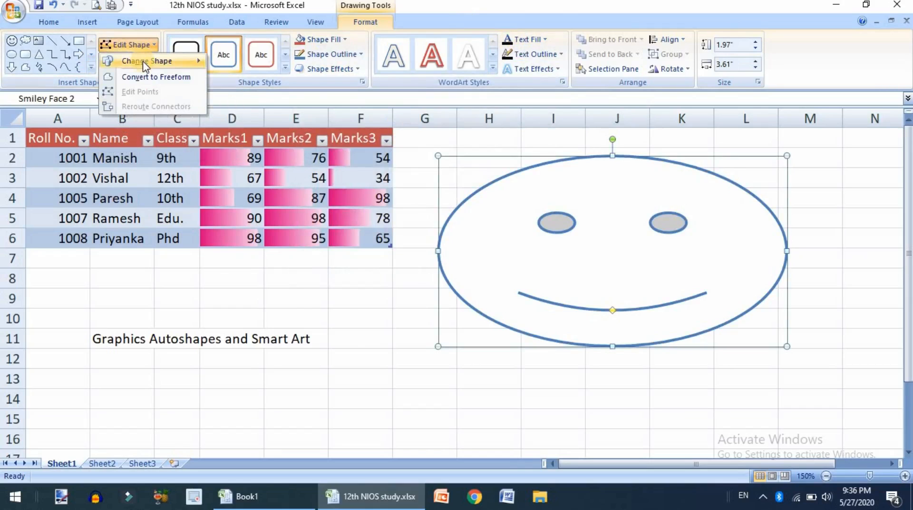
mouse_move(165, 64)
left_click(308, 123)
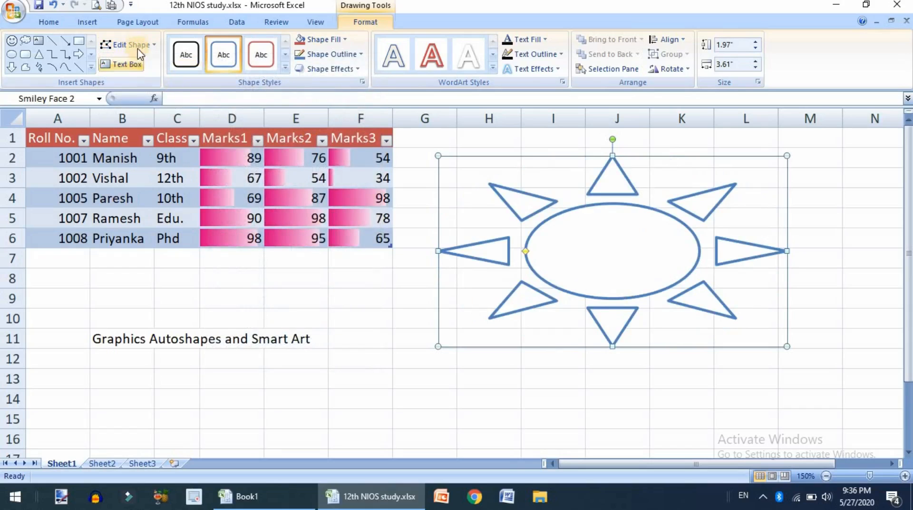
Change the sun into the four-way block arrow callout, thin its arrow shafts, and make the arrowheads narrower and shorter.
left_click(138, 45)
mouse_move(153, 61)
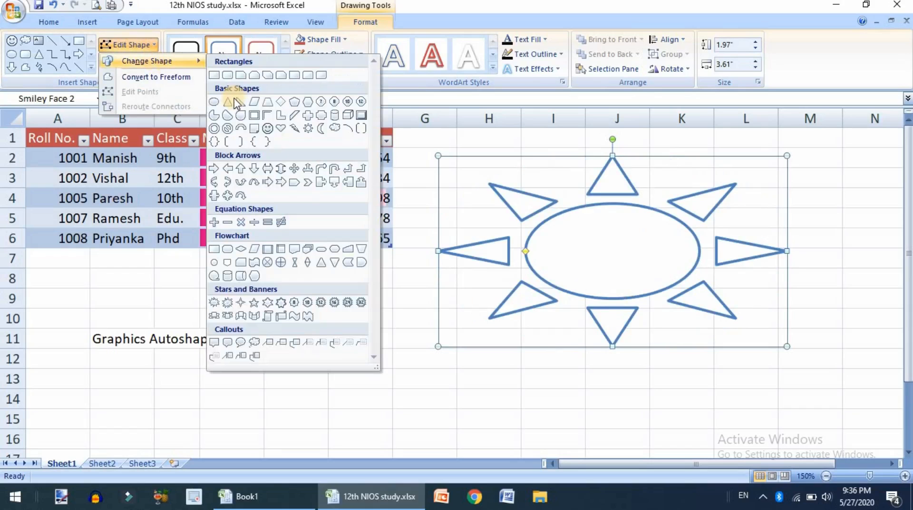
left_click(228, 196)
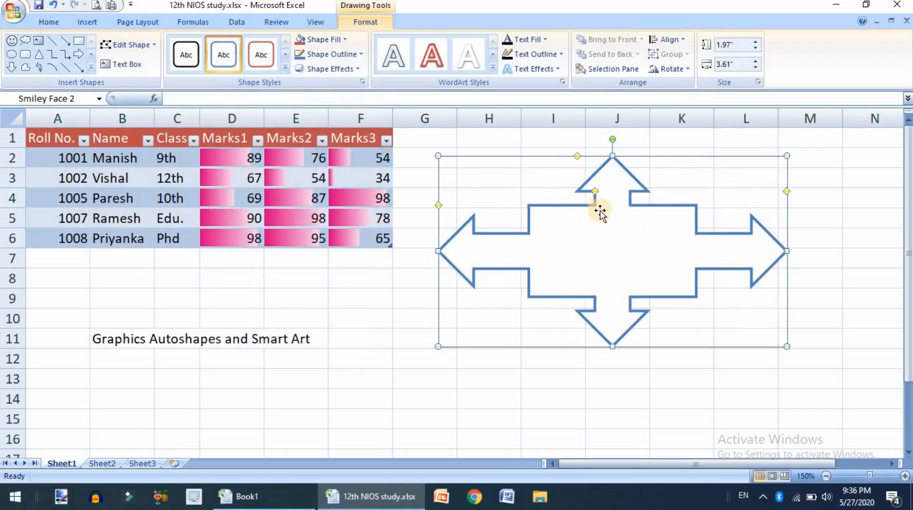
left_click_drag(595, 193, 606, 194)
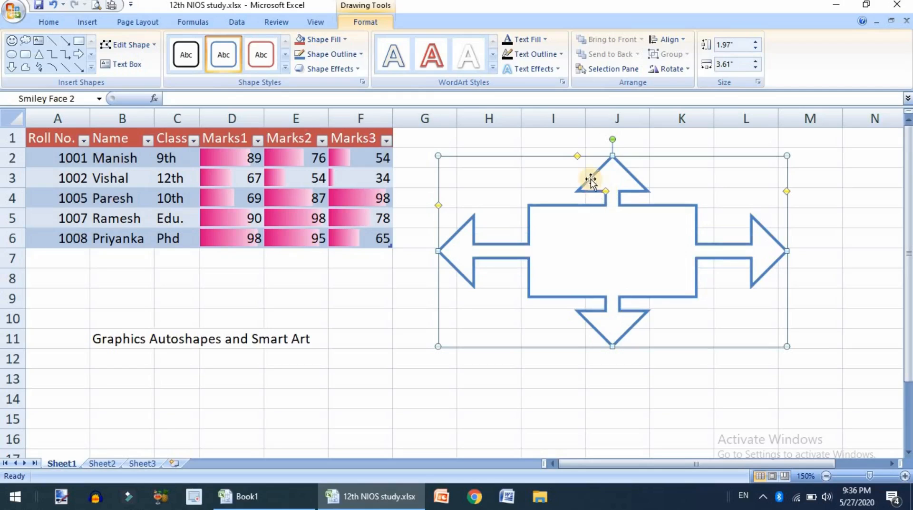
left_click_drag(579, 161, 596, 155)
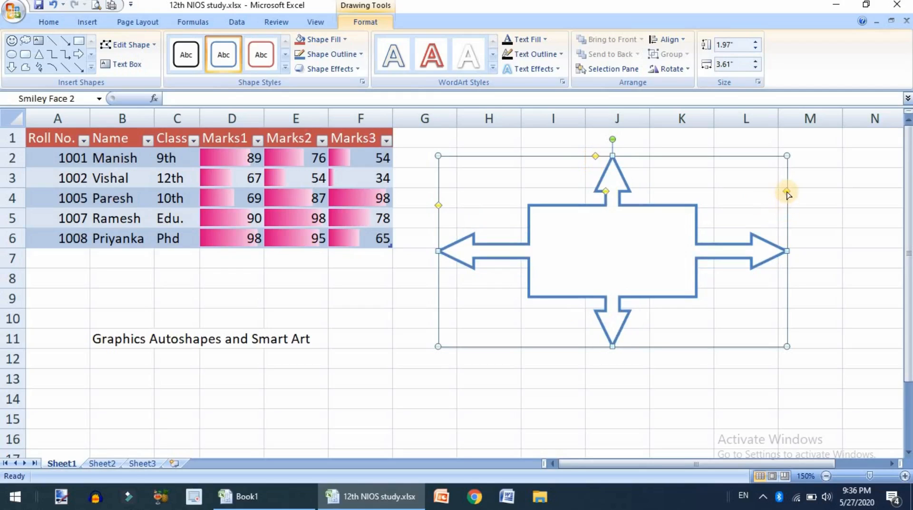
left_click_drag(787, 192, 791, 173)
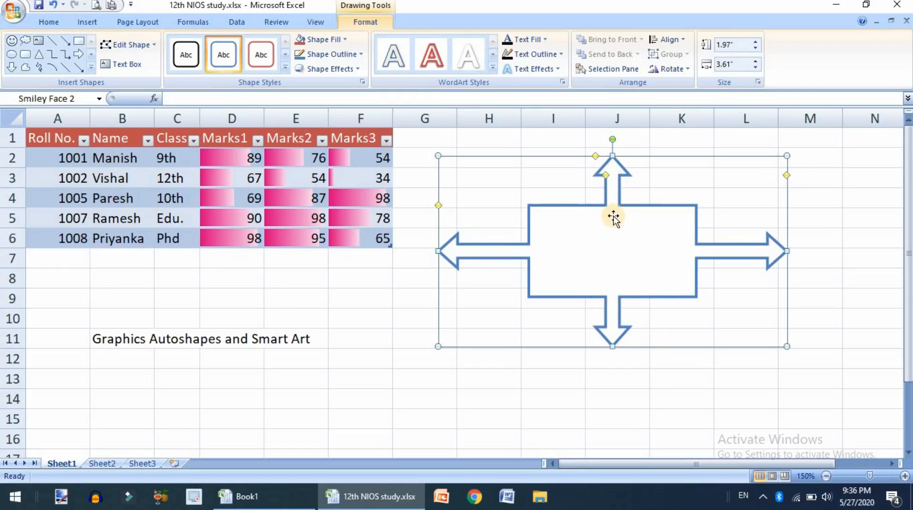
Delete the four-way arrow callout beside the marks table.
left_click(527, 196)
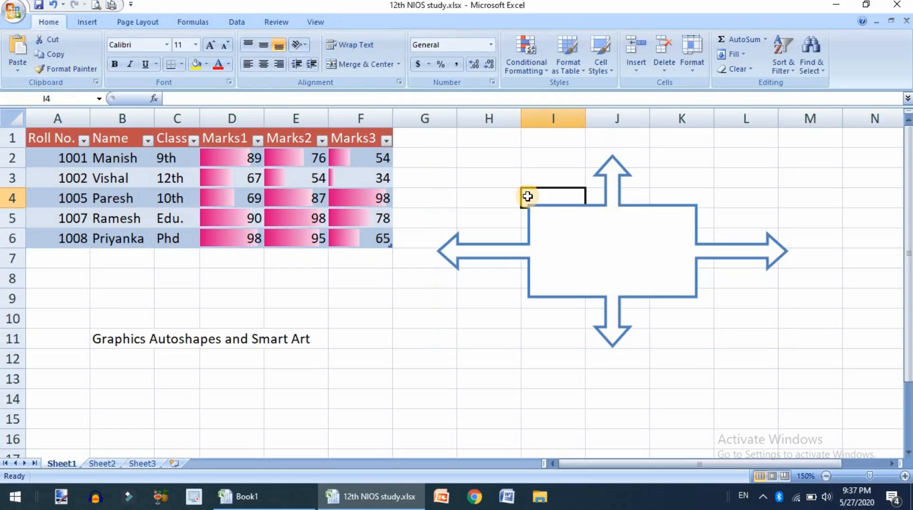
left_click(594, 246)
key("Delete")
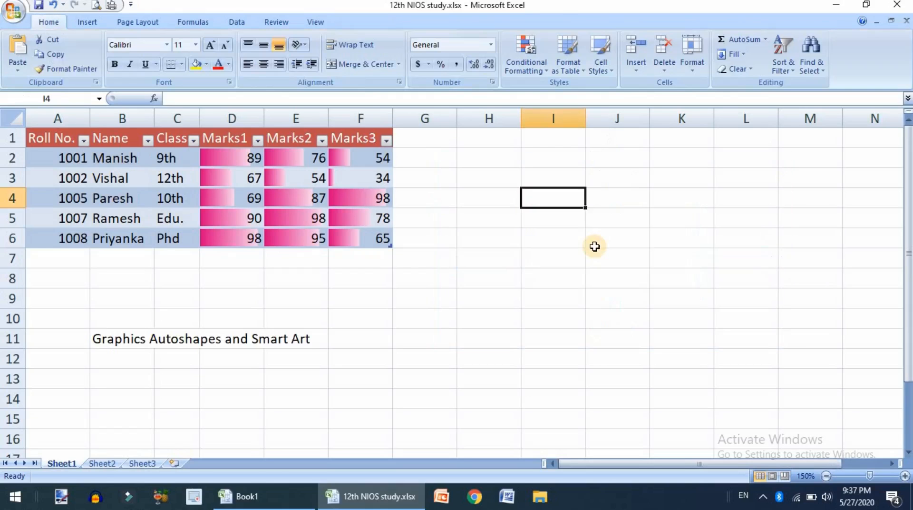
Browse the SmartArt layouts and insert a Continuous Block Process graphic with cell B12 selected.
double_click(287, 339)
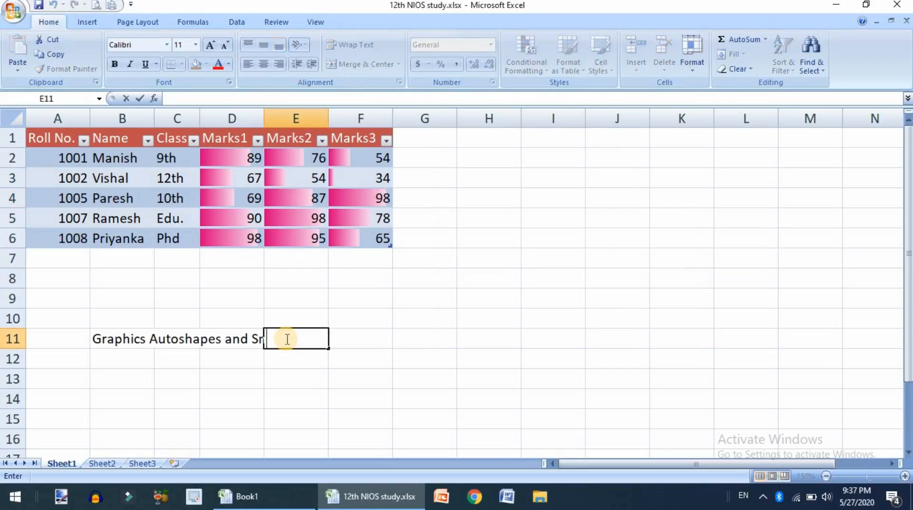
left_click(145, 356)
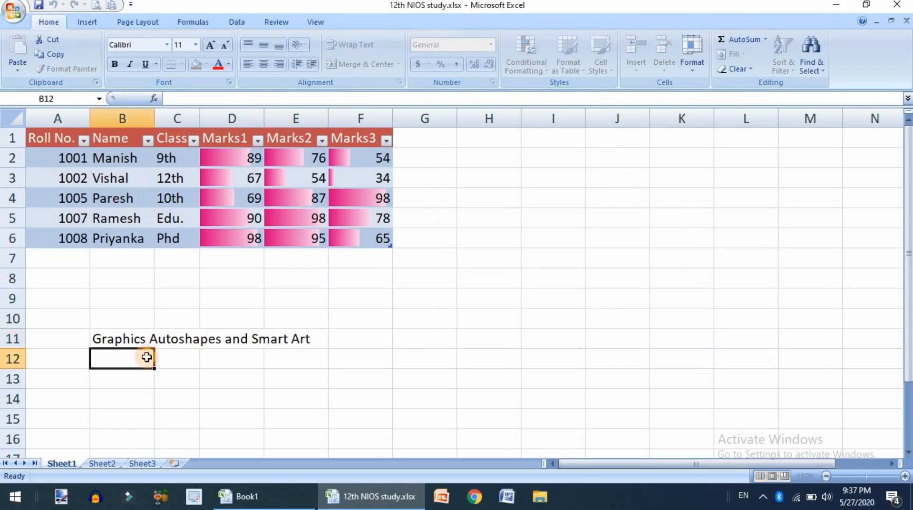
left_click(104, 27)
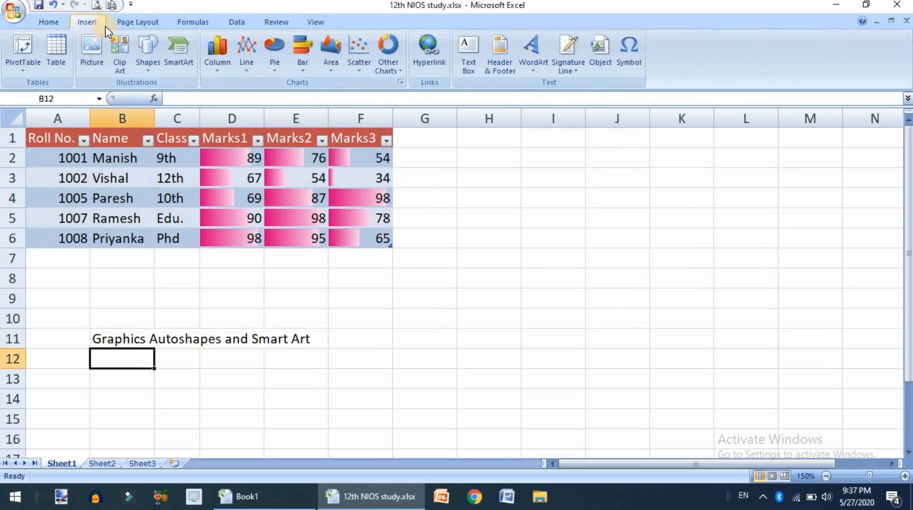
left_click(176, 61)
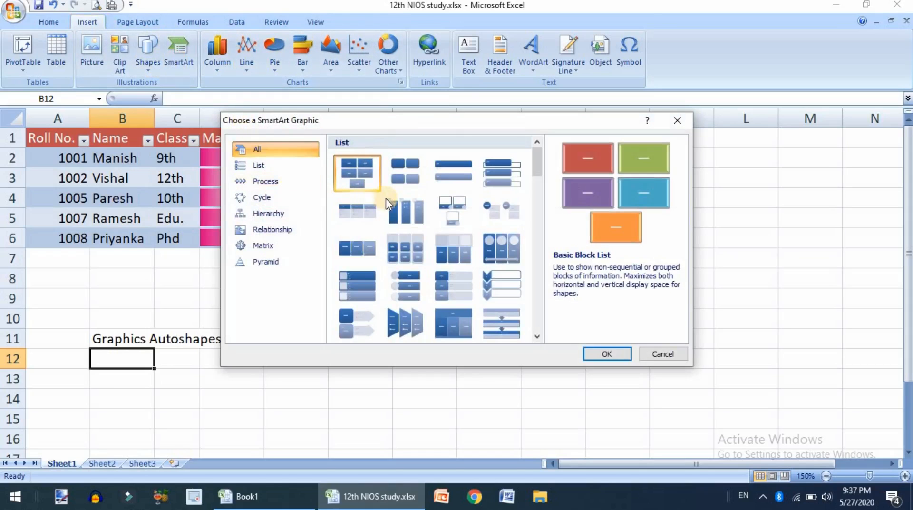
scroll(386, 199, "down", 8)
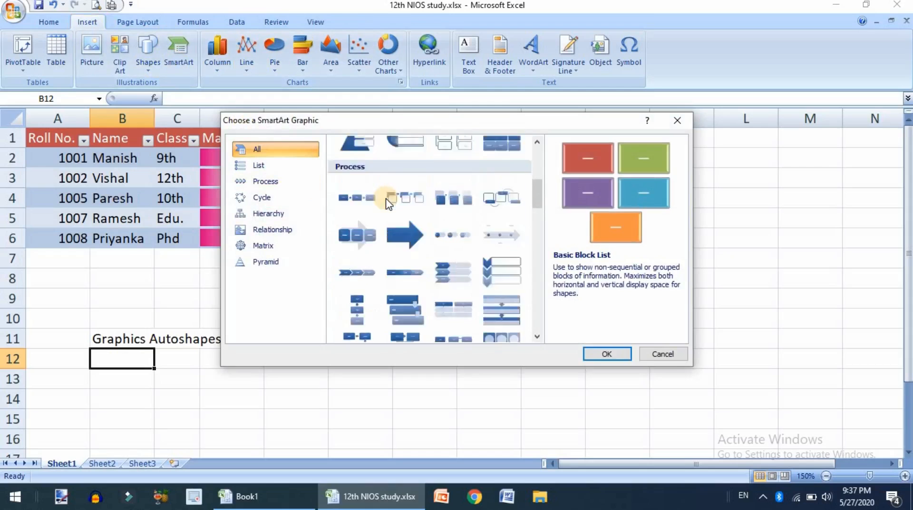
scroll(387, 200, "down", 10)
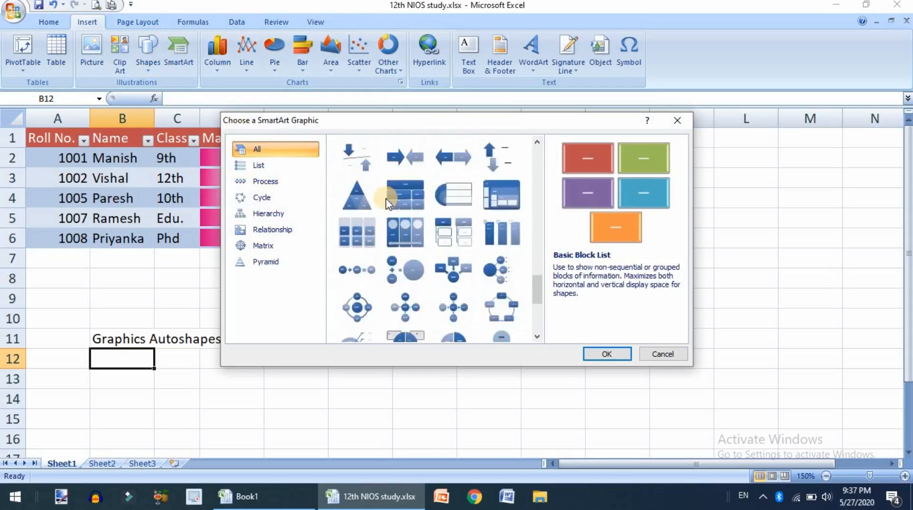
scroll(386, 199, "up", 12)
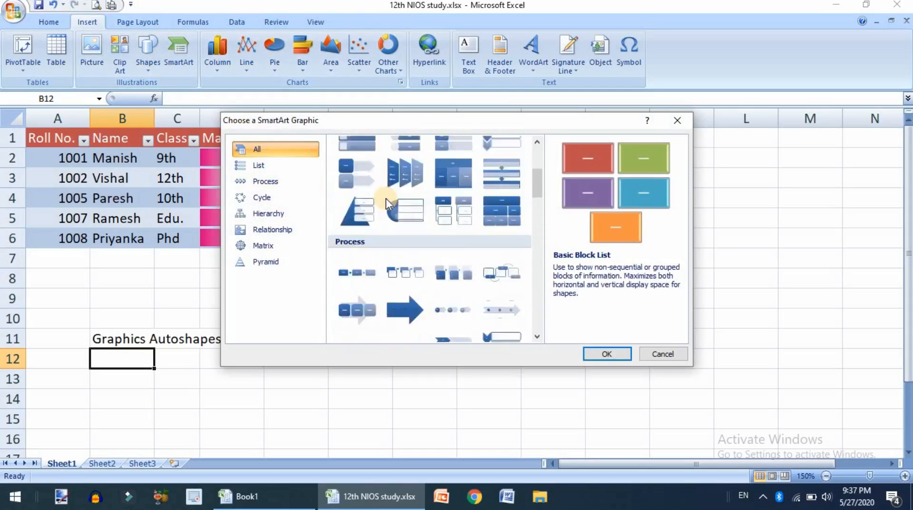
scroll(386, 198, "up", 6)
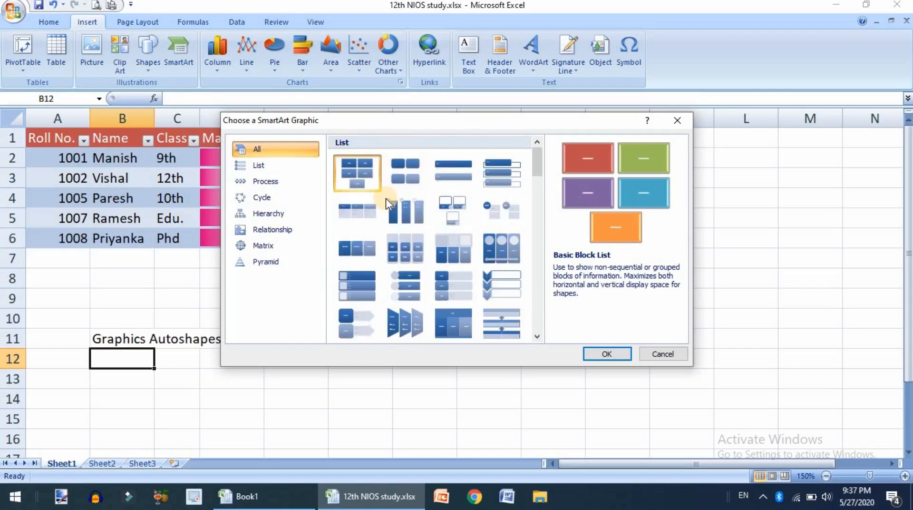
scroll(387, 198, "down", 8)
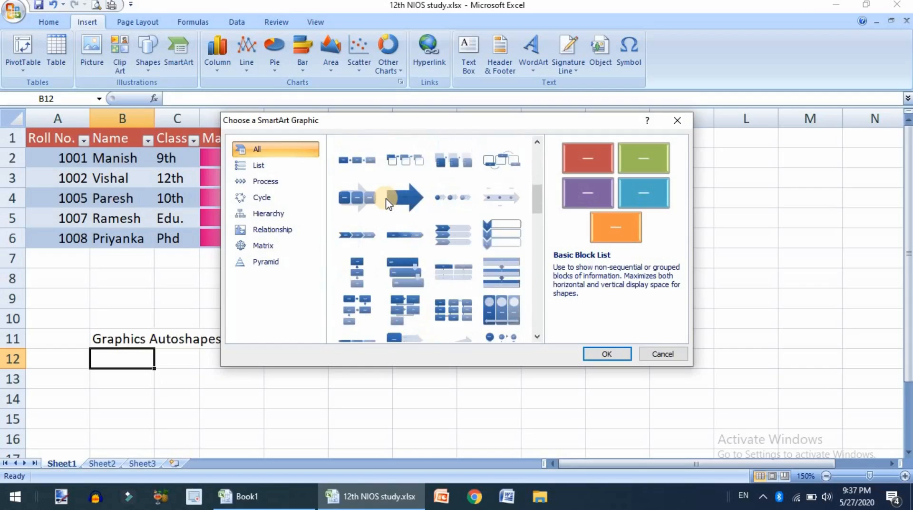
left_click(357, 197)
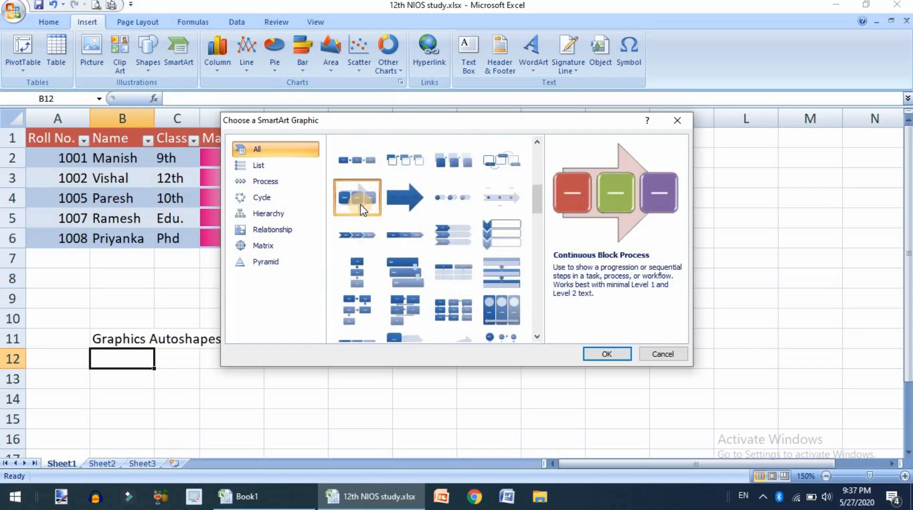
left_click(609, 354)
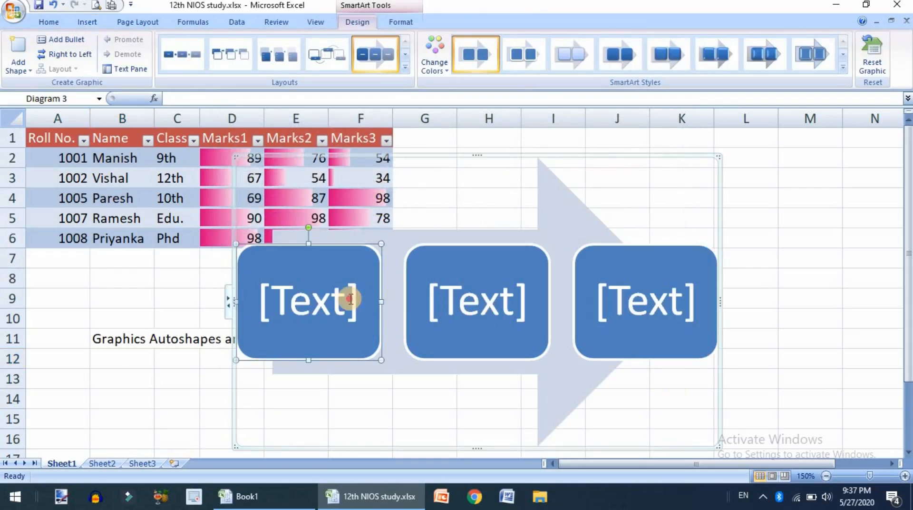
Label the first block of the SmartArt process GrandFather.
left_click(350, 299)
type("Father")
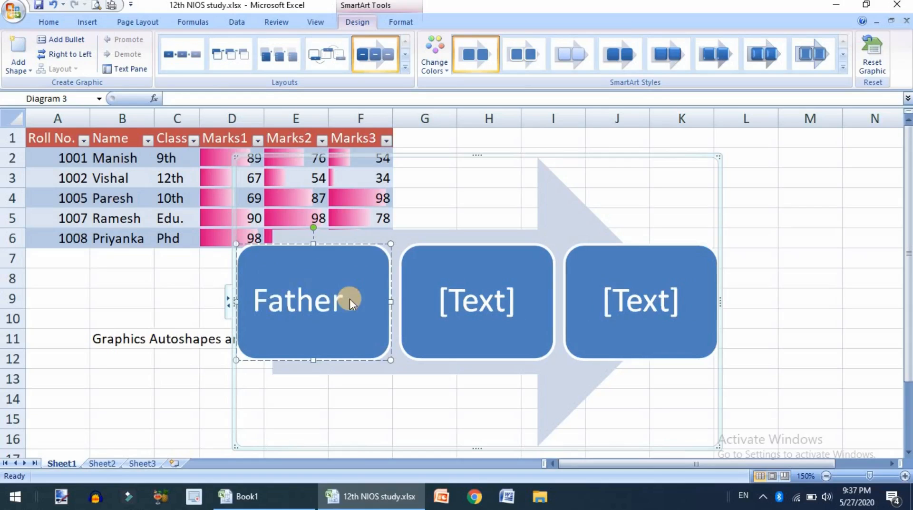
left_click(457, 298)
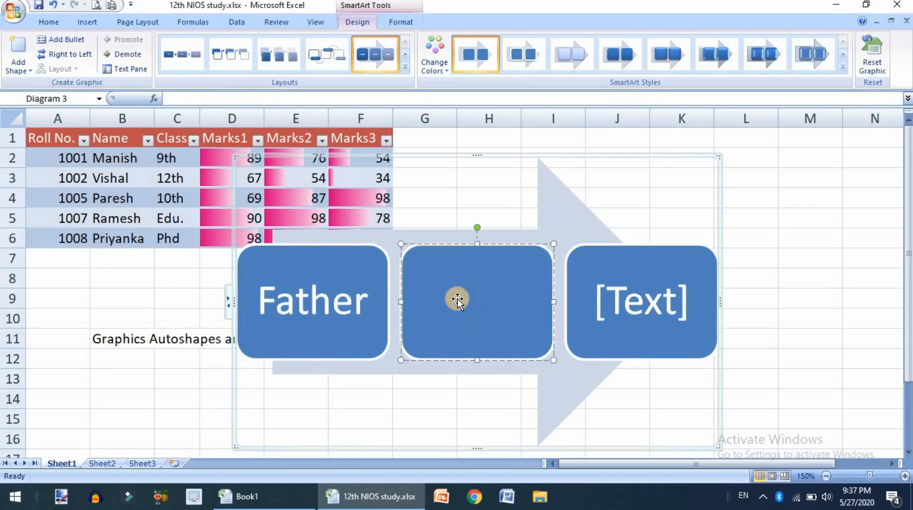
left_click(267, 302)
type("Grand")
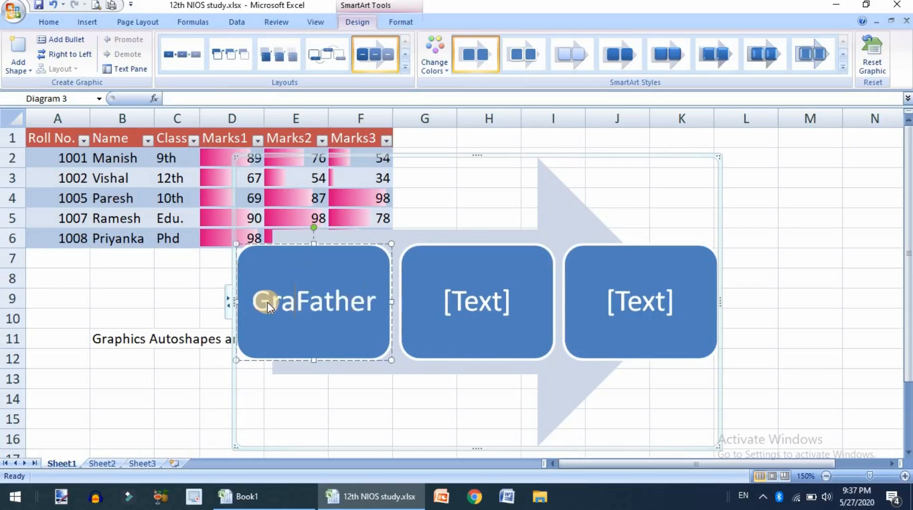
Label the second block of the SmartArt process Father and the third block So.
left_click(451, 298)
type("Father")
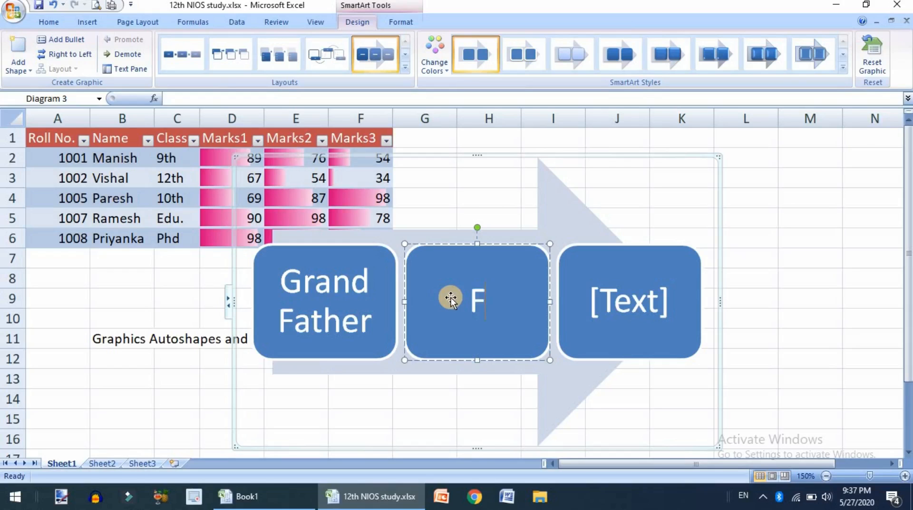
left_click(593, 298)
type("Sp")
key("BackSpace")
type("on")
key("BackSpace")
left_click(531, 214)
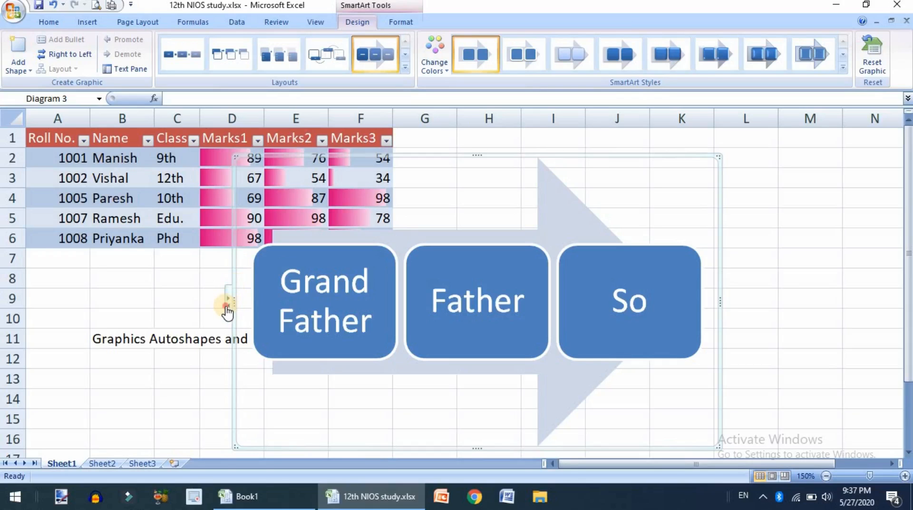
Open the SmartArt text list and add further blocks odsilaj, dafdf and sdaf plus one empty block.
left_click(227, 304)
left_click(152, 228)
key("Return")
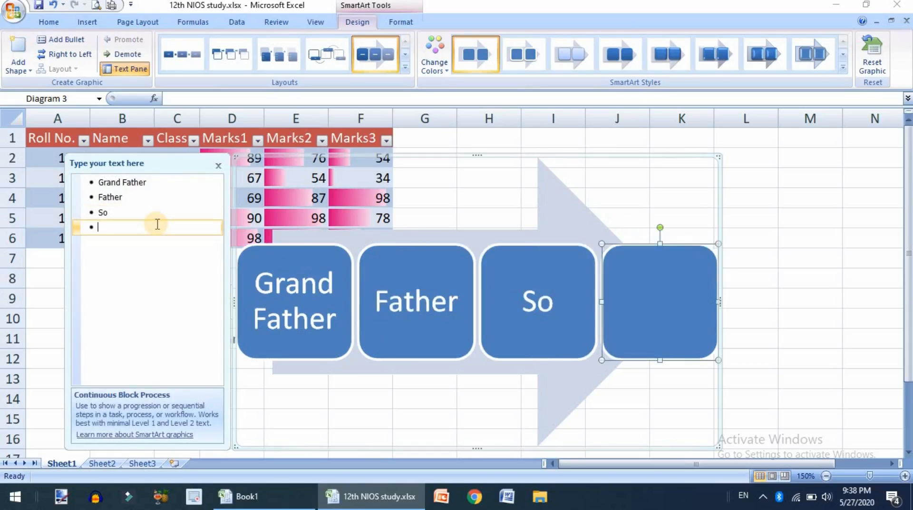
type("odsilaj")
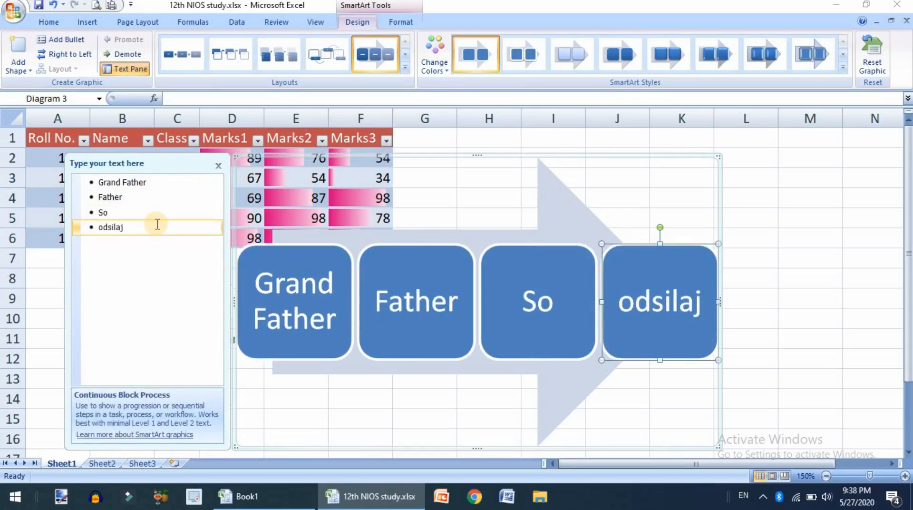
key("Return")
type("dafdf")
key("Return")
type("sdaf")
key("Return")
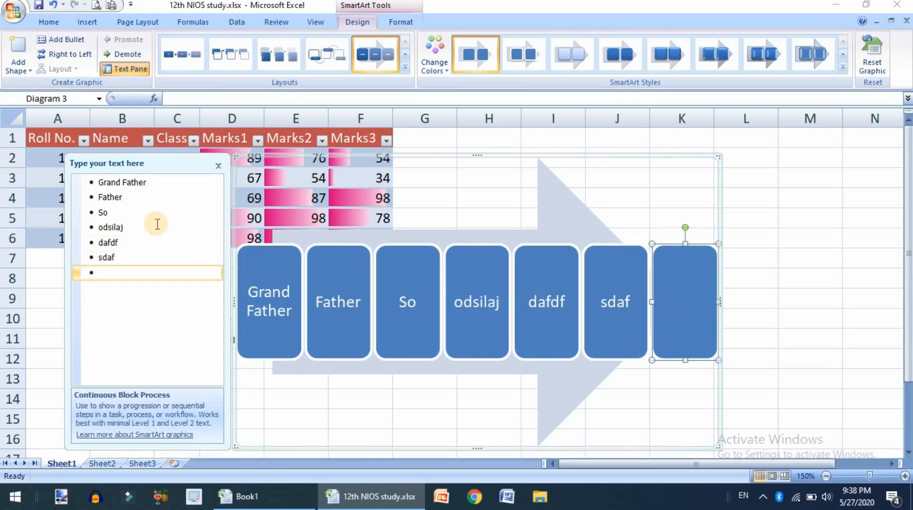
Remove every entry after Father from the SmartArt text list, including So.
key("BackSpace")
key("BackSpace")
key("BackSpace")
key("BackSpace")
key("BackSpace")
key("BackSpace")
key("BackSpace")
key("BackSpace")
key("BackSpace")
key("BackSpace")
key("BackSpace")
key("BackSpace")
key("BackSpace")
key("BackSpace")
key("BackSpace")
key("BackSpace")
key("BackSpace")
key("BackSpace")
key("BackSpace")
key("BackSpace")
key("BackSpace")
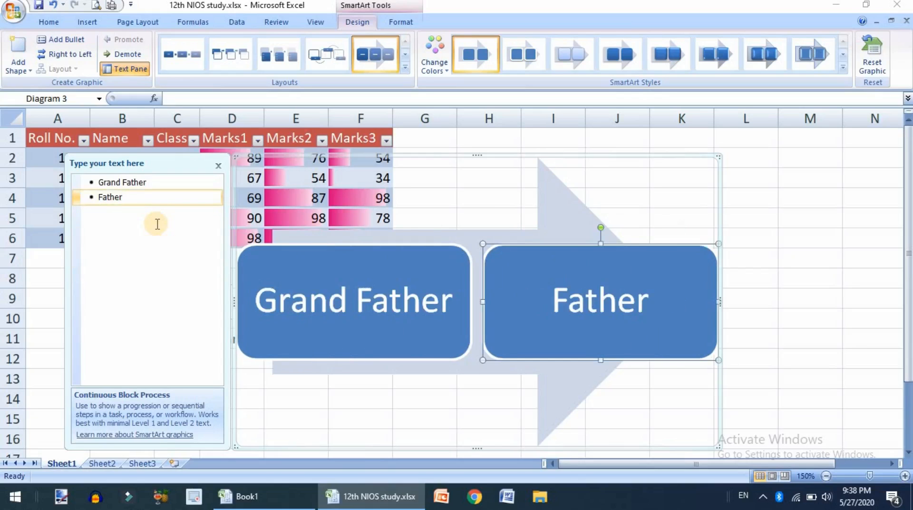
Replace the Father block with second-level bullets father, Chacha and Tau under Grand Father.
key("Tab")
key("BackSpace")
key("BackSpace")
key("BackSpace")
key("BackSpace")
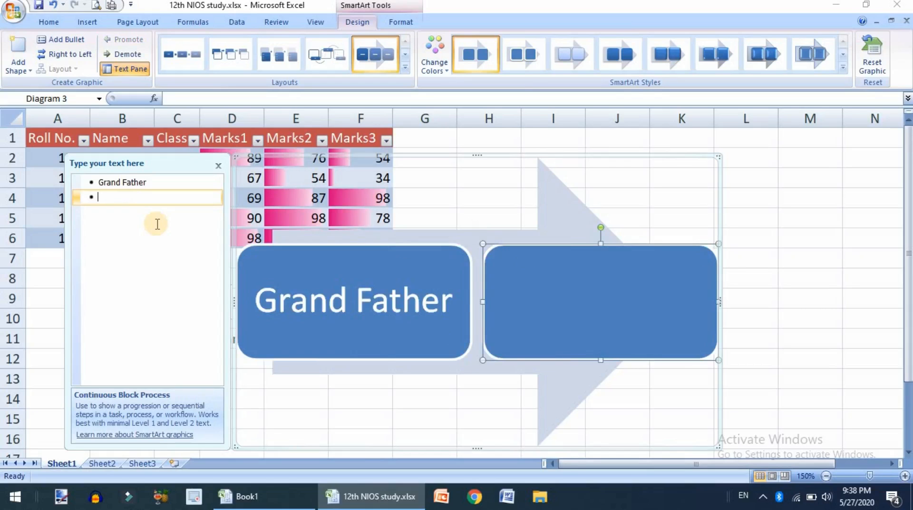
key("Tab")
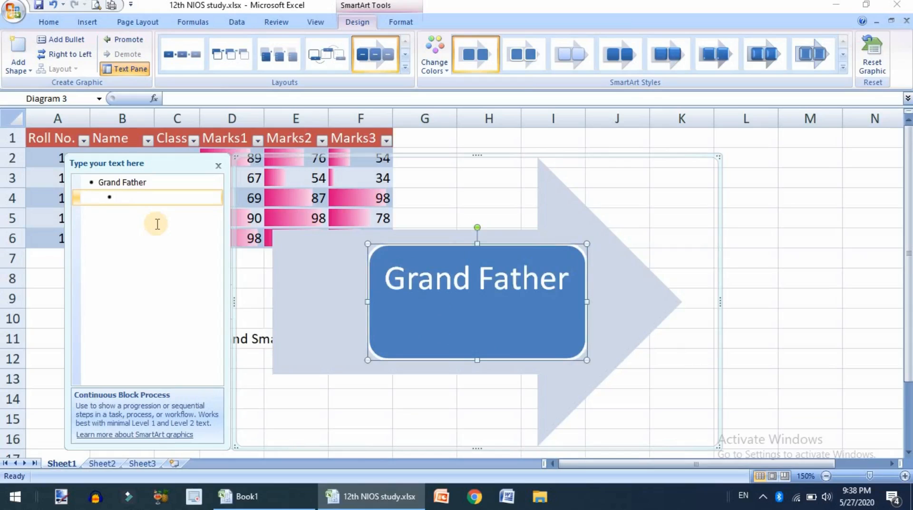
type("father")
key("Return")
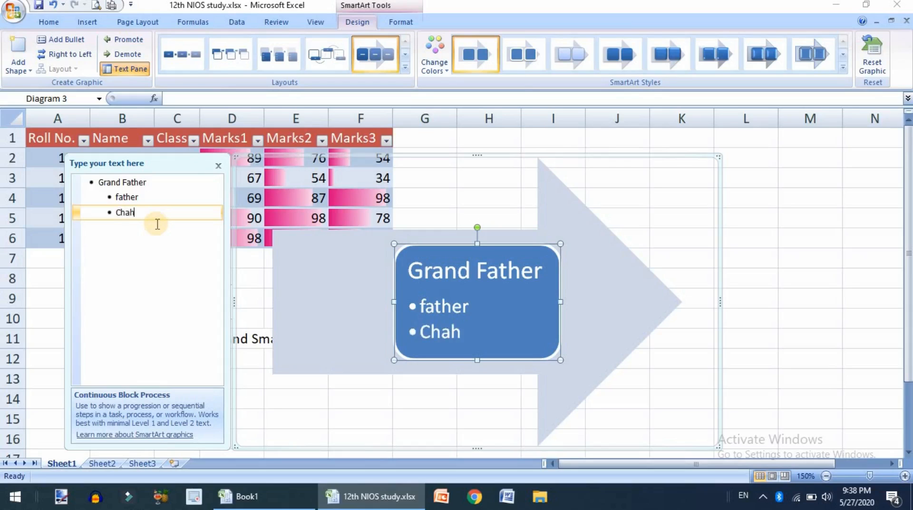
key("Return")
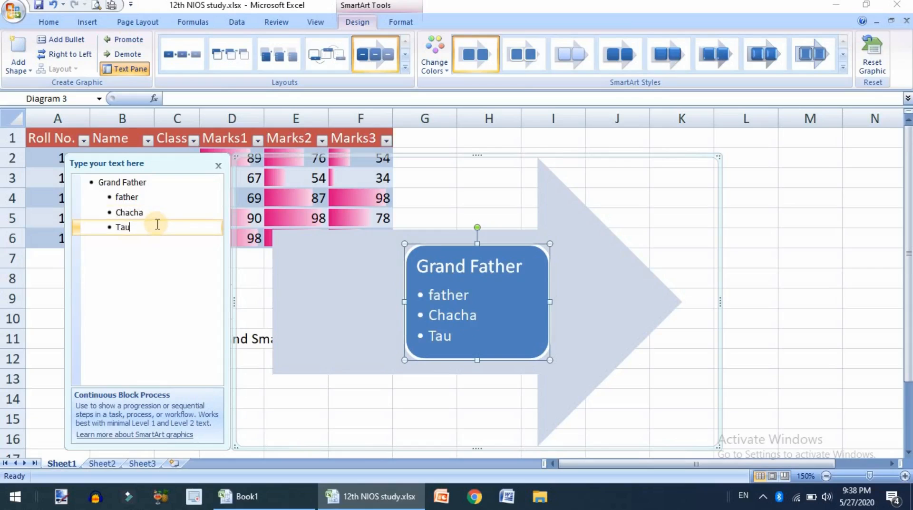
Add top-level blocks dsaf;j, efa and asdf plus one empty block after the Tau bullet.
key("Return")
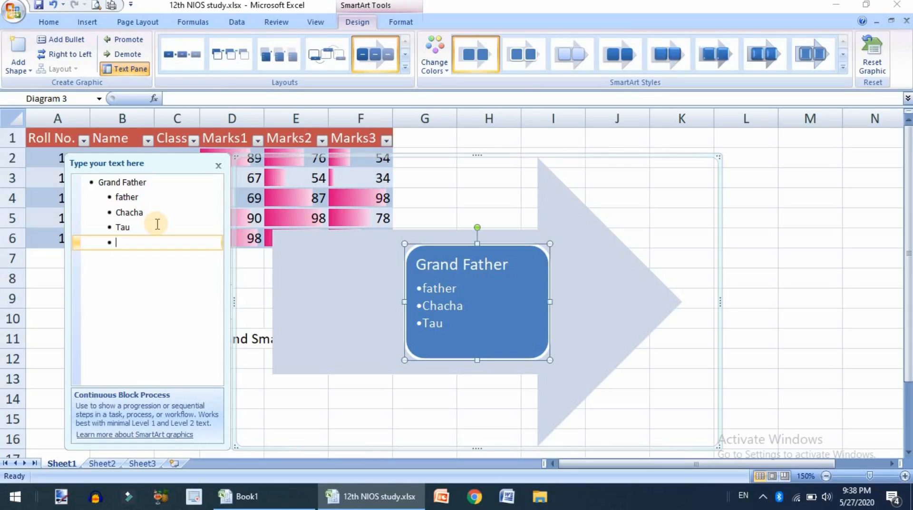
key("shift+Tab")
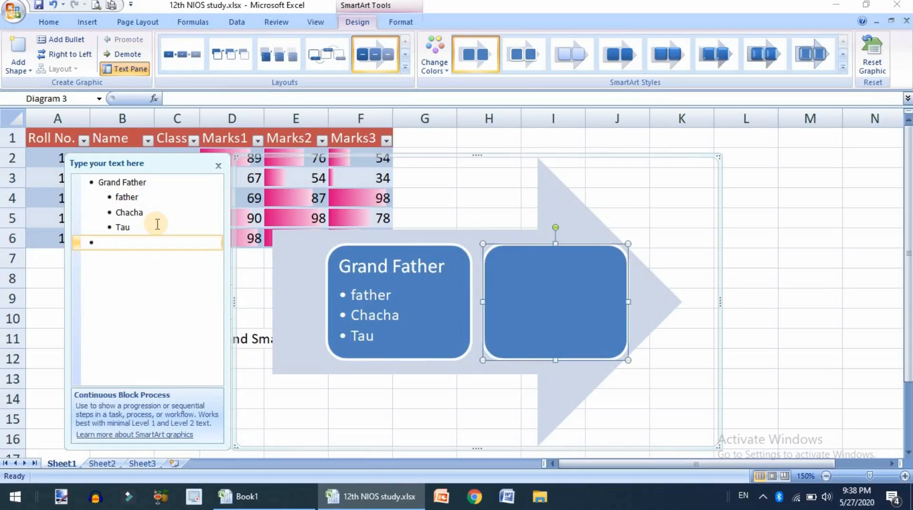
type("dsaf;j")
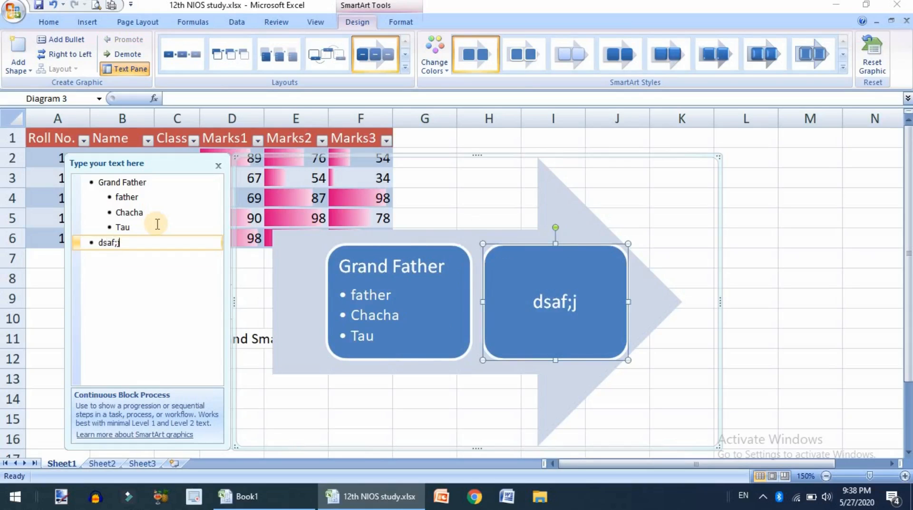
key("Return")
type("efa")
key("Return")
type("asdf")
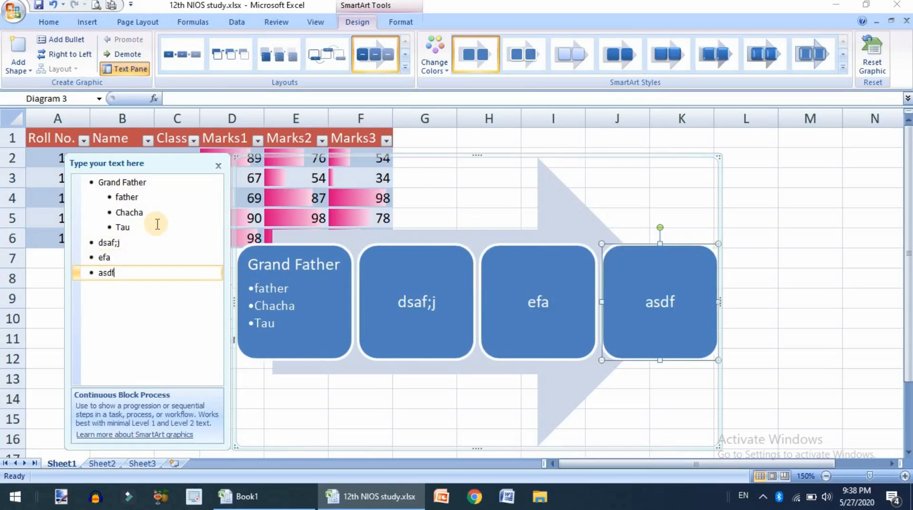
key("Return")
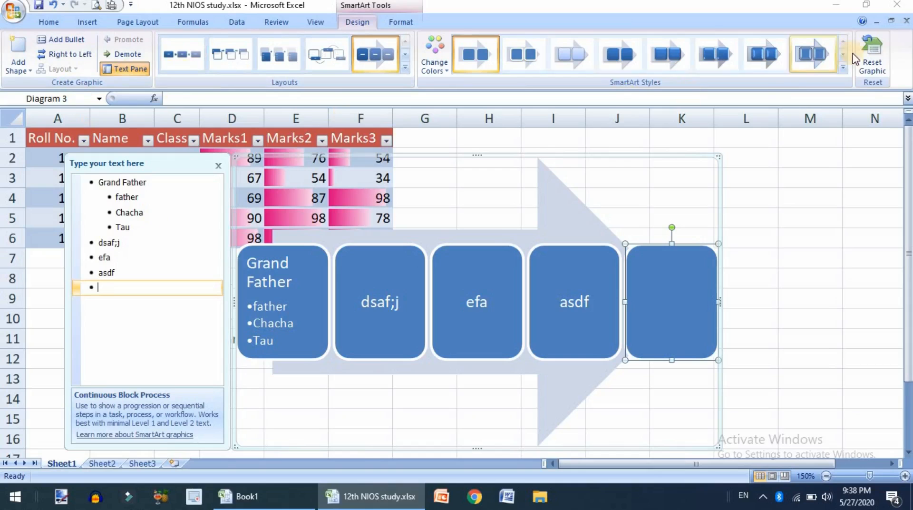
Try several 3-D styles on the SmartArt, settle on the cube-like one, and shift the background arrow slightly right.
left_click(843, 67)
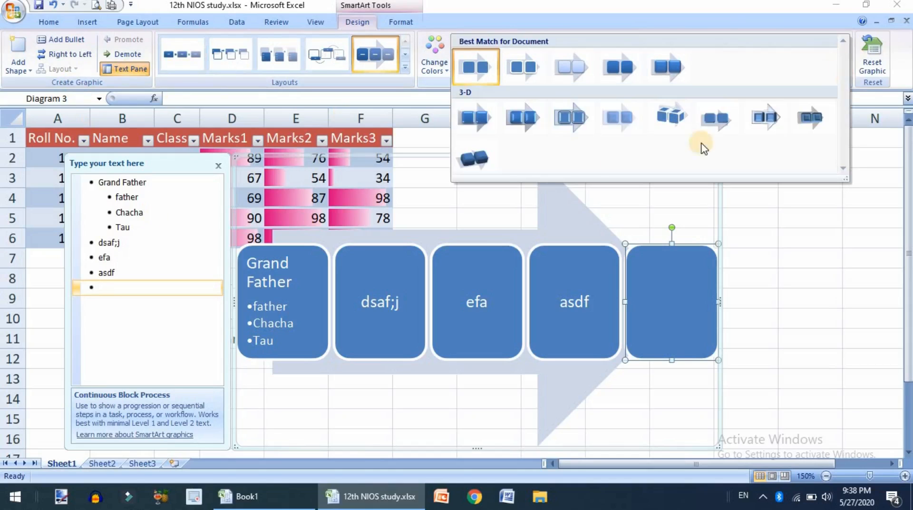
left_click(475, 159)
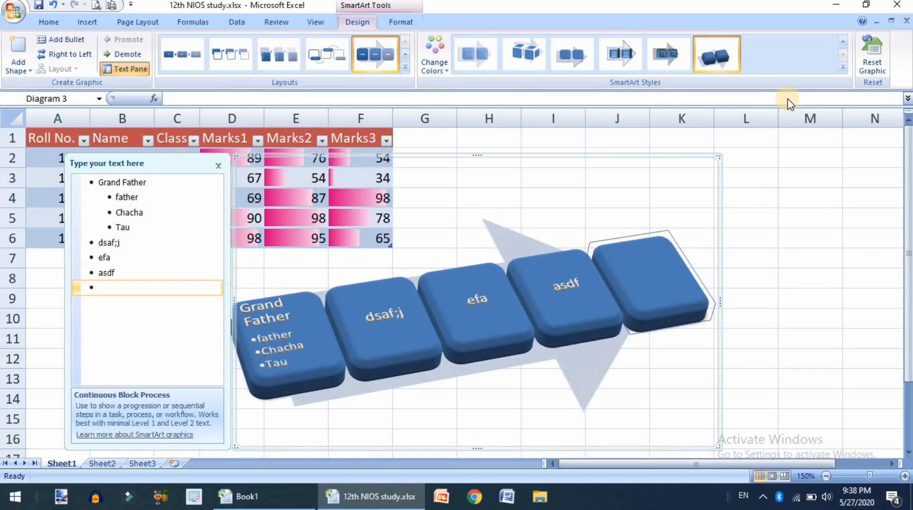
left_click(610, 60)
left_click(666, 54)
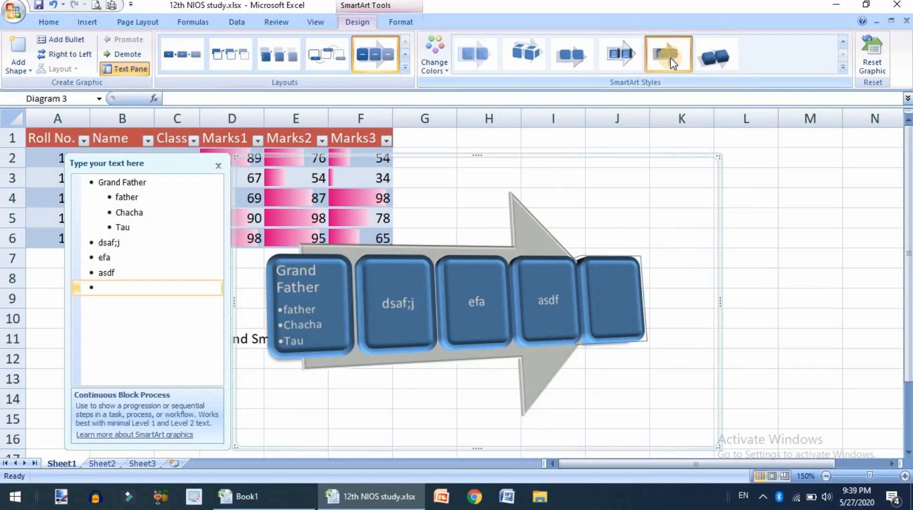
left_click(523, 60)
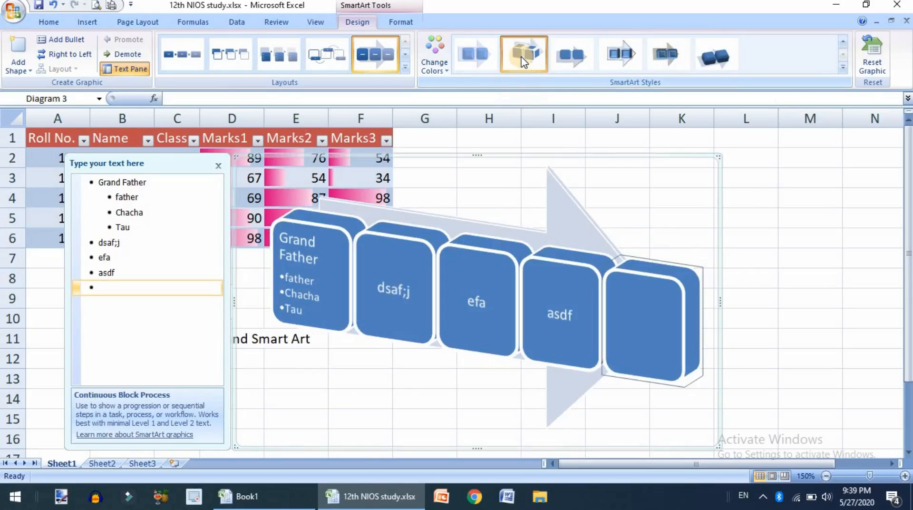
left_click(317, 234)
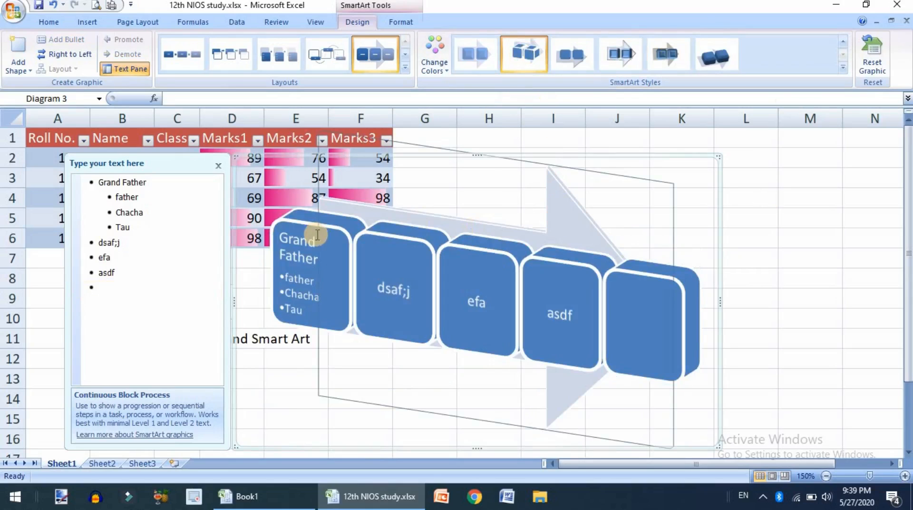
left_click_drag(554, 232, 652, 244)
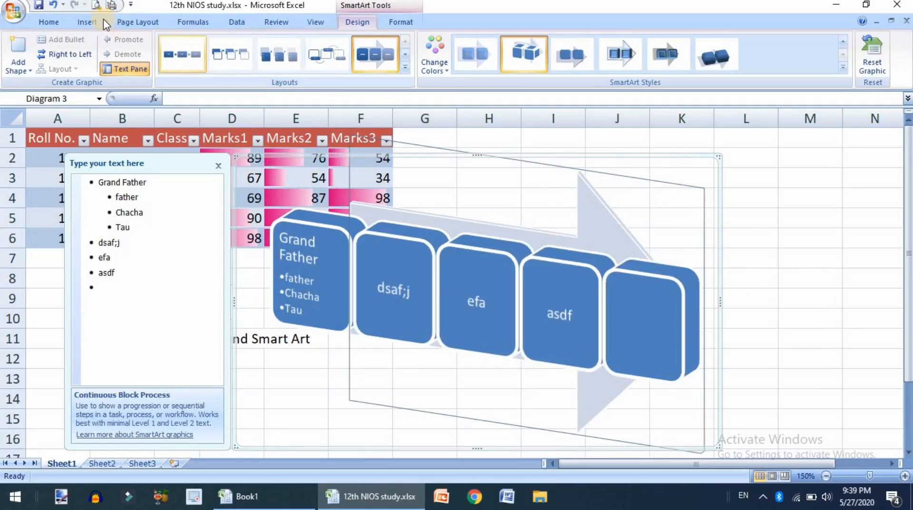
Browse the full set of SmartArt layouts and preview the Organization Chart and Vertical Equation layouts.
left_click(88, 22)
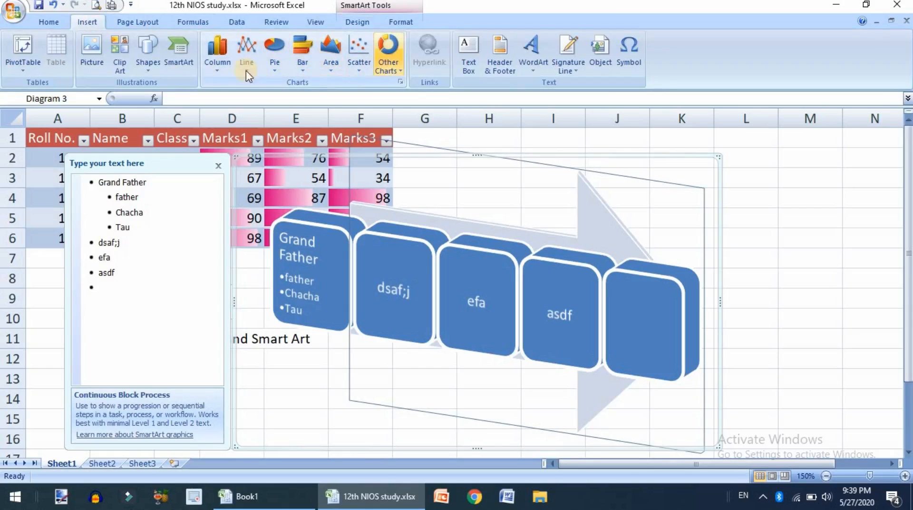
left_click(167, 62)
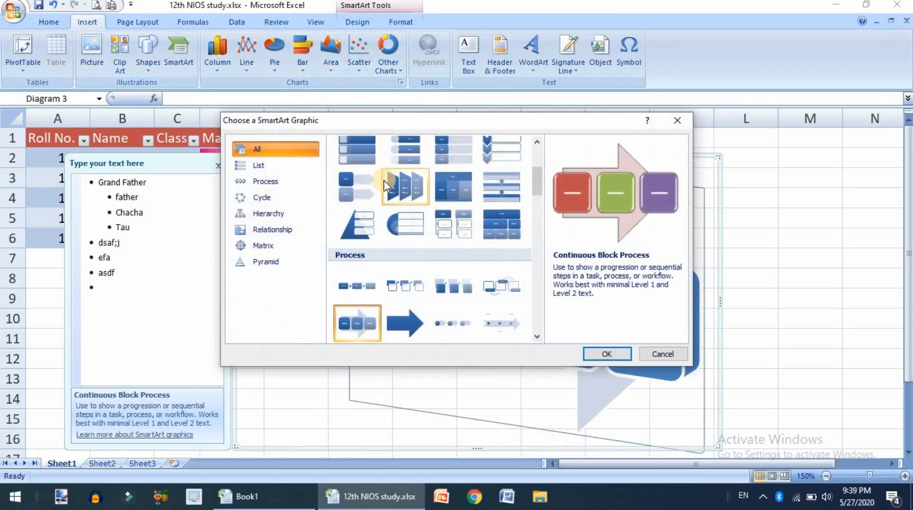
scroll(384, 181, "up", 2)
scroll(383, 181, "down", 6)
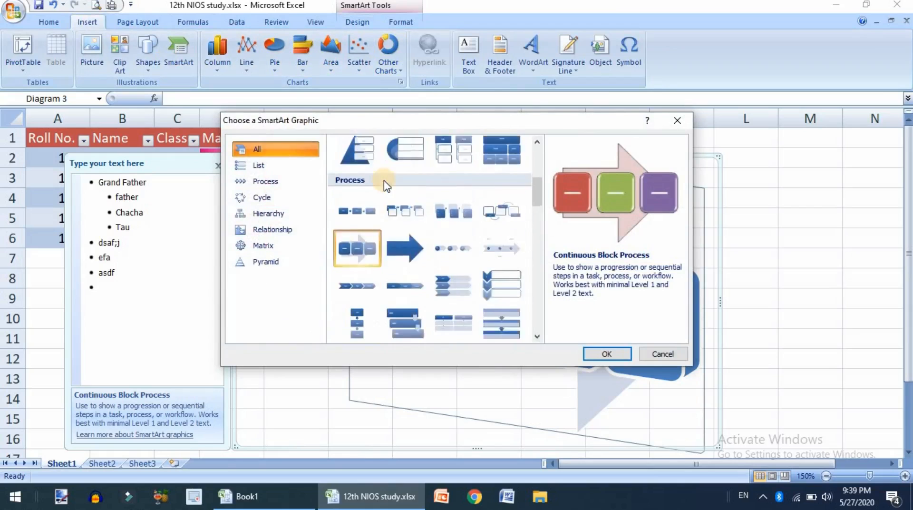
scroll(425, 292, "down", 4)
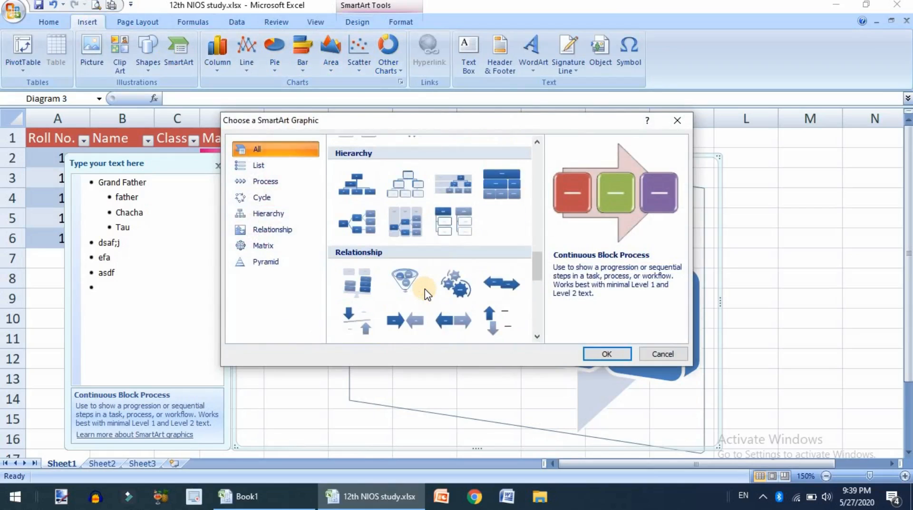
left_click(350, 194)
scroll(349, 191, "down", 4)
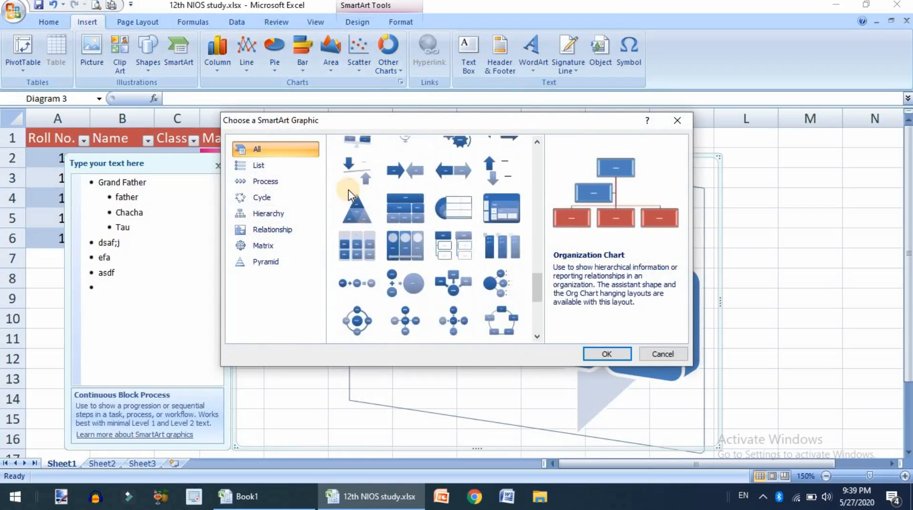
left_click(410, 269)
left_click(454, 274)
left_click(418, 283)
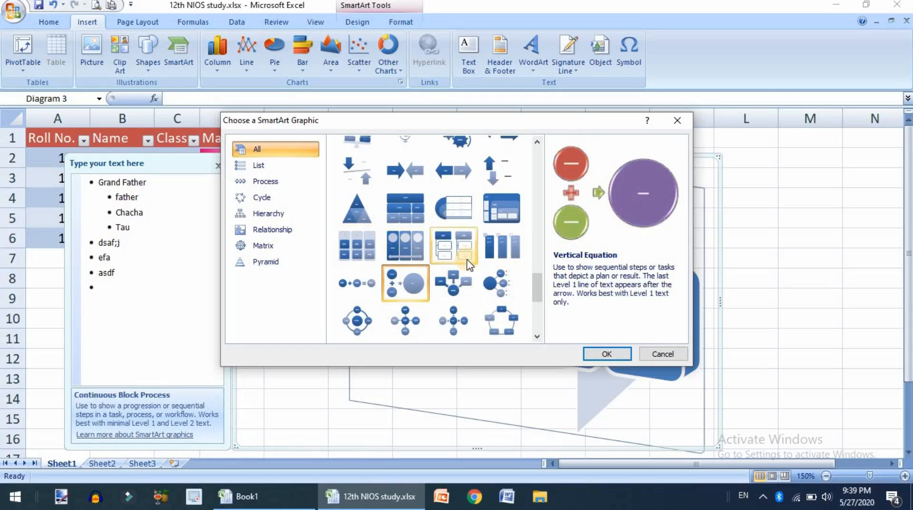
Preview the Cycle Matrix, Inverted Pyramid and Segmented Pyramid layouts among the SmartArt graphics.
scroll(467, 261, "down", 3)
left_click(392, 244)
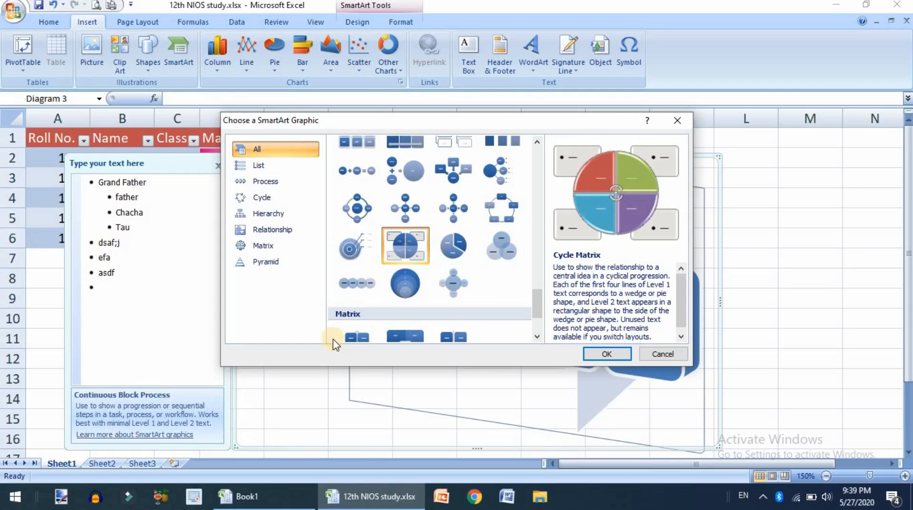
scroll(404, 265, "down", 3)
left_click(409, 317)
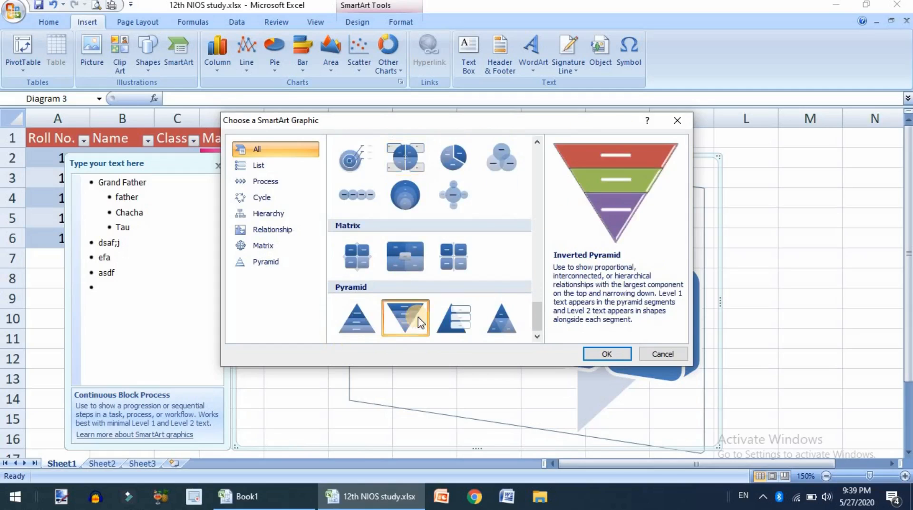
left_click(454, 317)
left_click(501, 318)
scroll(420, 221, "up", 15)
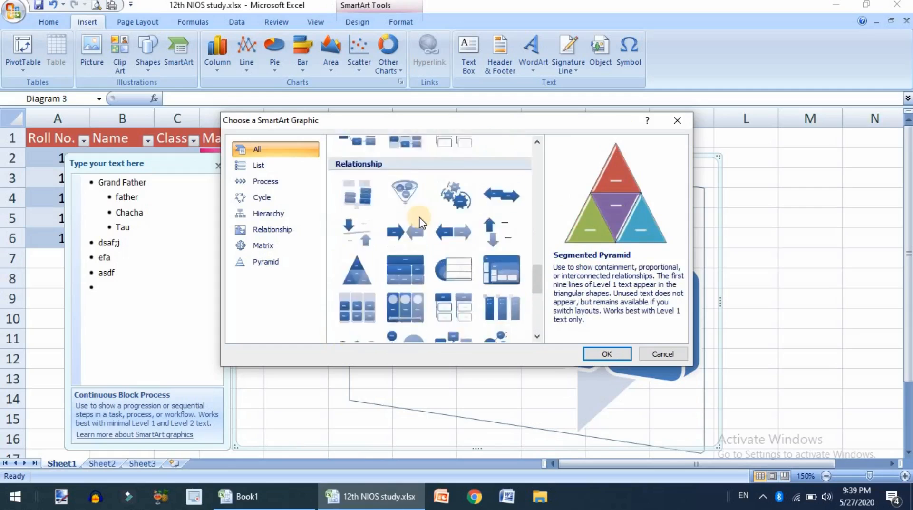
scroll(420, 223, "up", 3)
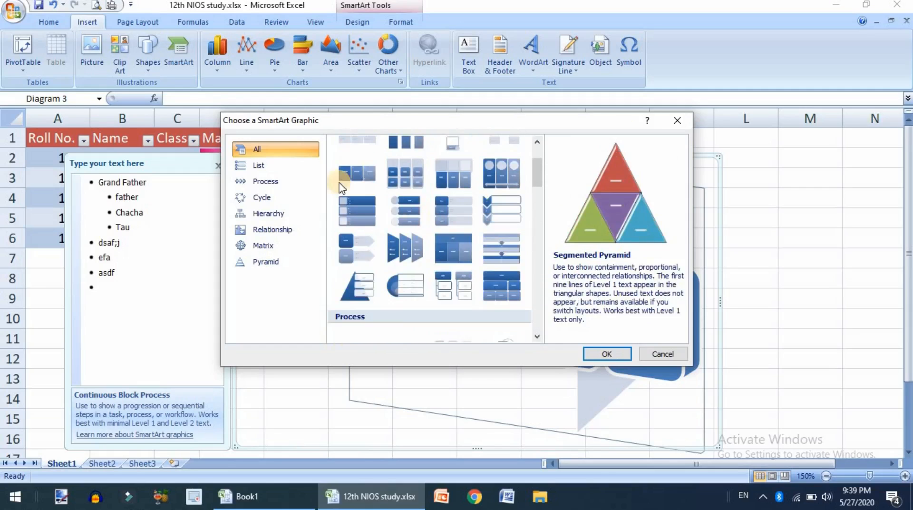
Look through the SmartArt layouts by category, from List, Process, Cycle and Hierarchy to Matrix and Pyramid.
left_click(278, 164)
left_click(268, 184)
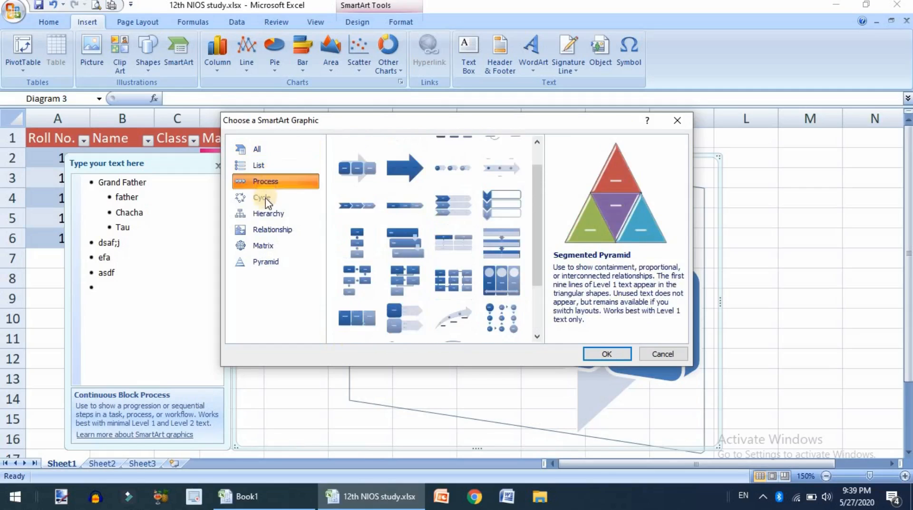
left_click(263, 197)
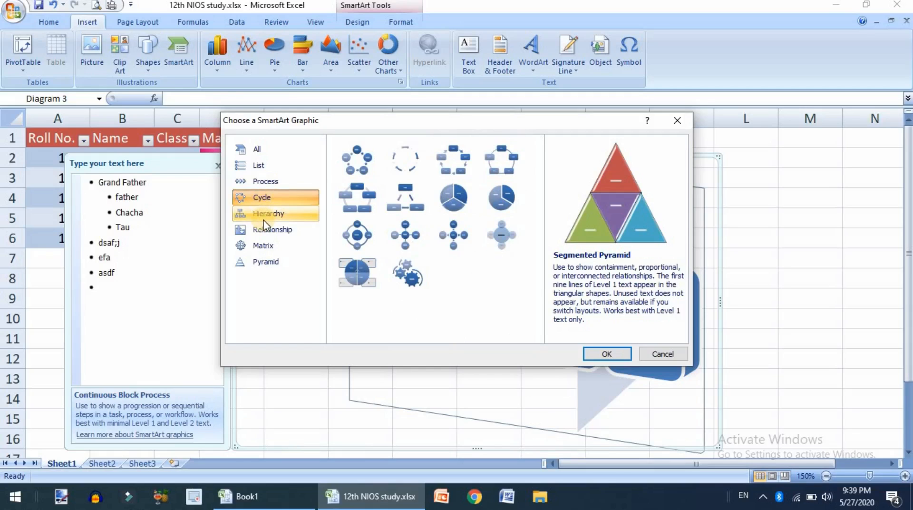
left_click(264, 218)
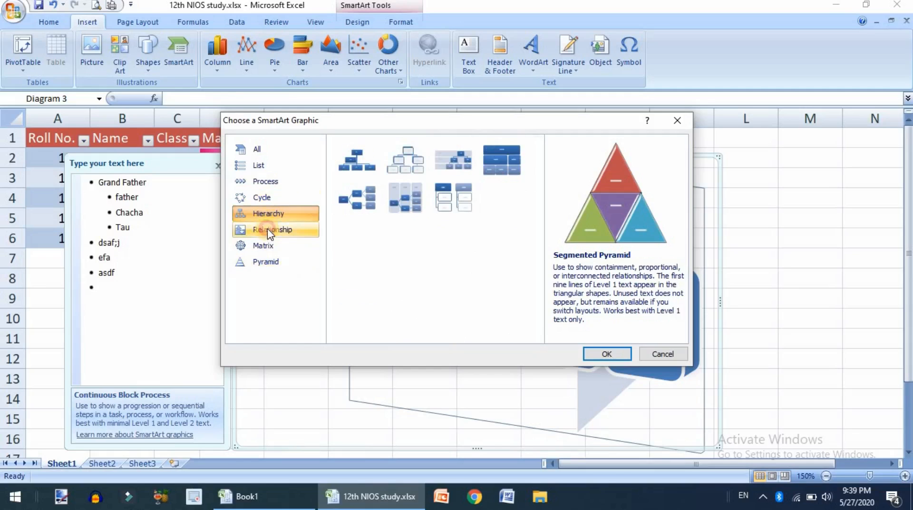
left_click(267, 248)
left_click(267, 261)
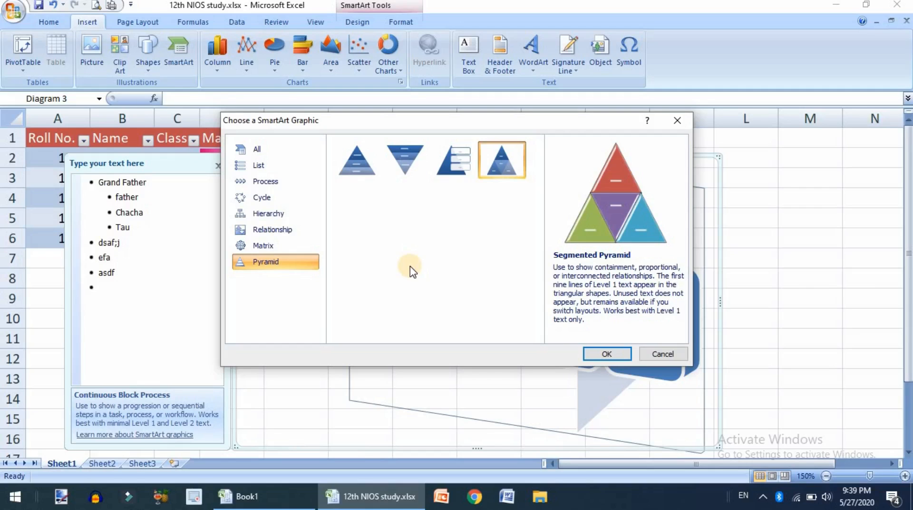
Leave the SmartArt layout chooser and search the clip art for "teacher".
left_click(646, 352)
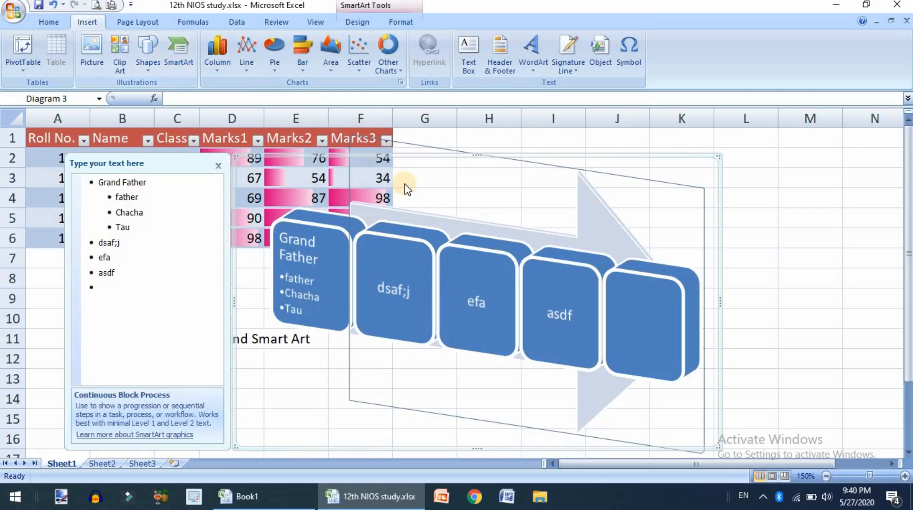
left_click(150, 70)
left_click(121, 72)
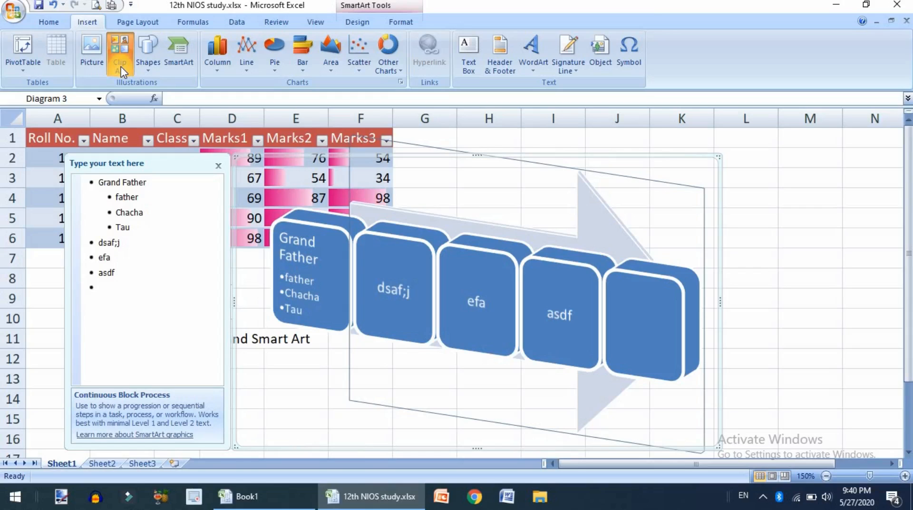
left_click(121, 72)
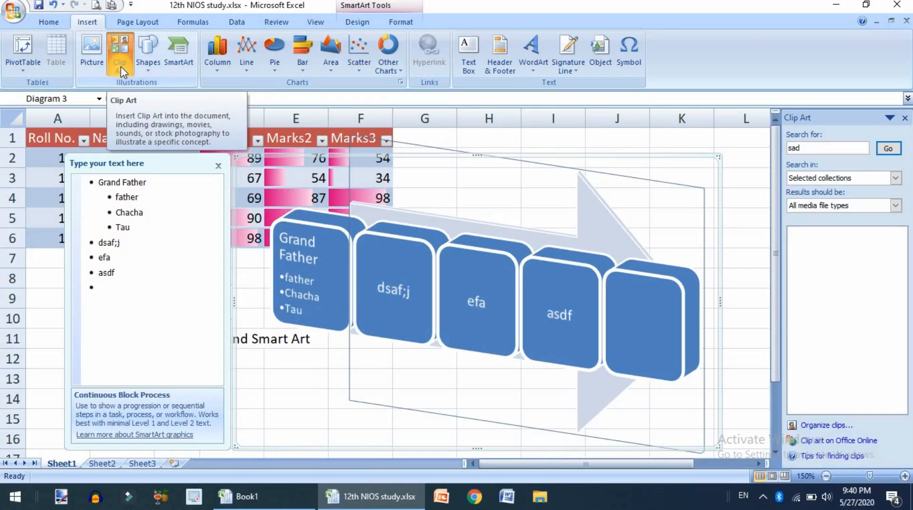
left_click(831, 147)
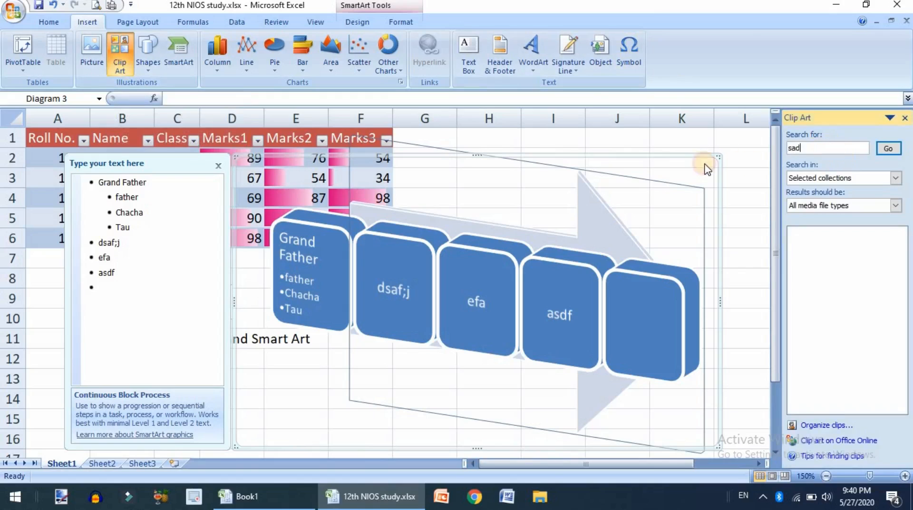
type("teacher")
left_click(895, 151)
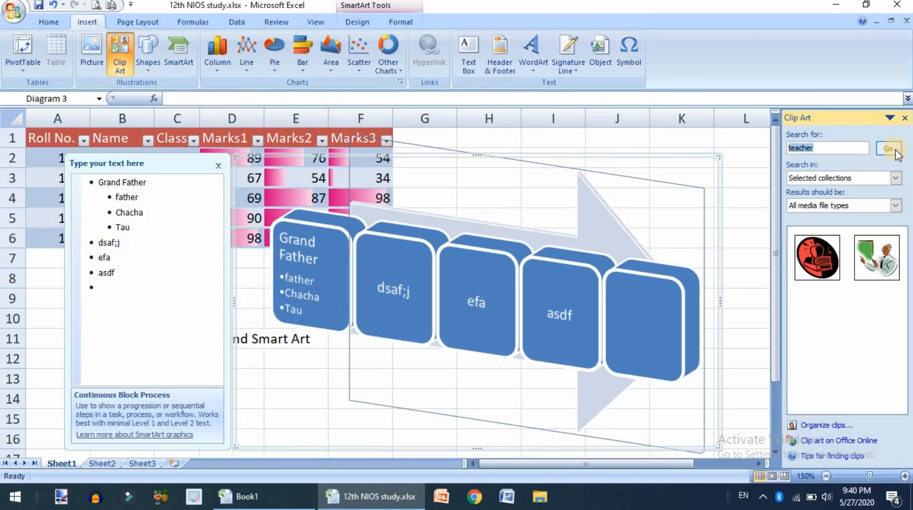
Insert the clip of the teacher at a green board and move it down to about rows 17–25.
left_click(877, 257)
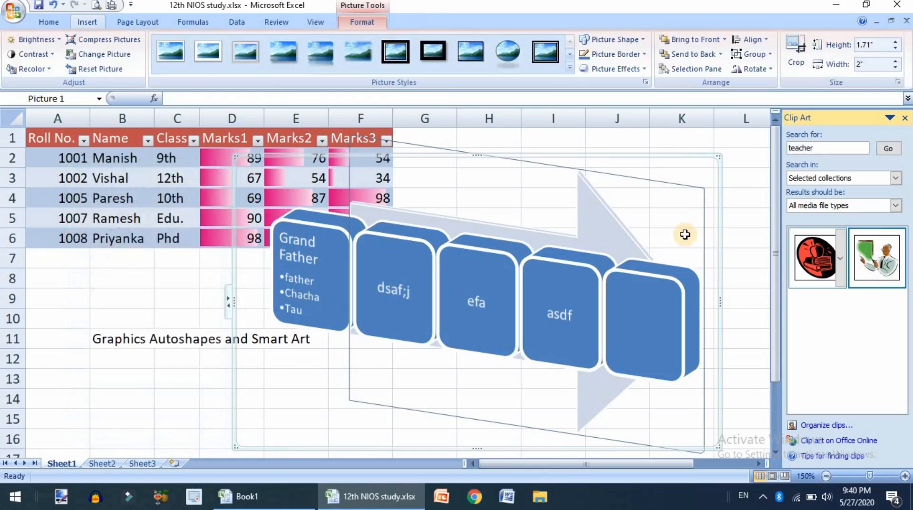
scroll(203, 387, "down", 3)
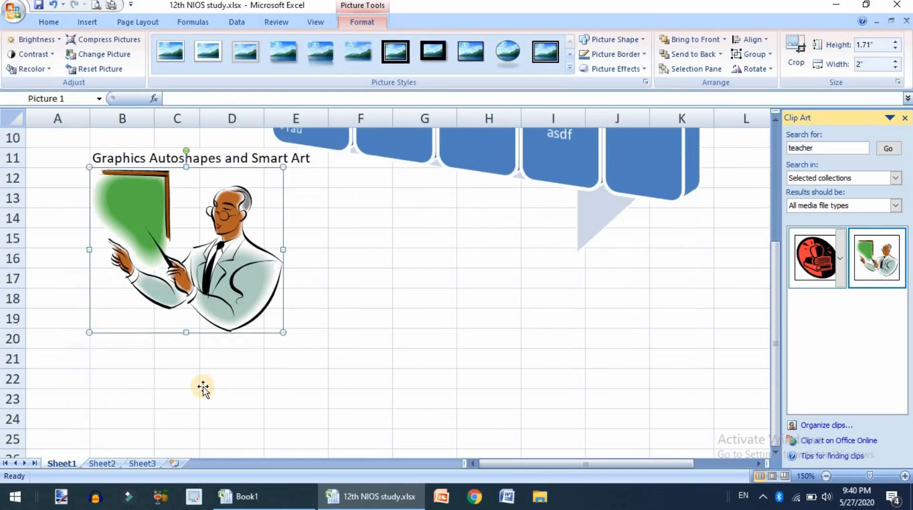
scroll(203, 388, "down", 2)
scroll(209, 333, "up", 1)
left_click_drag(214, 251, 267, 354)
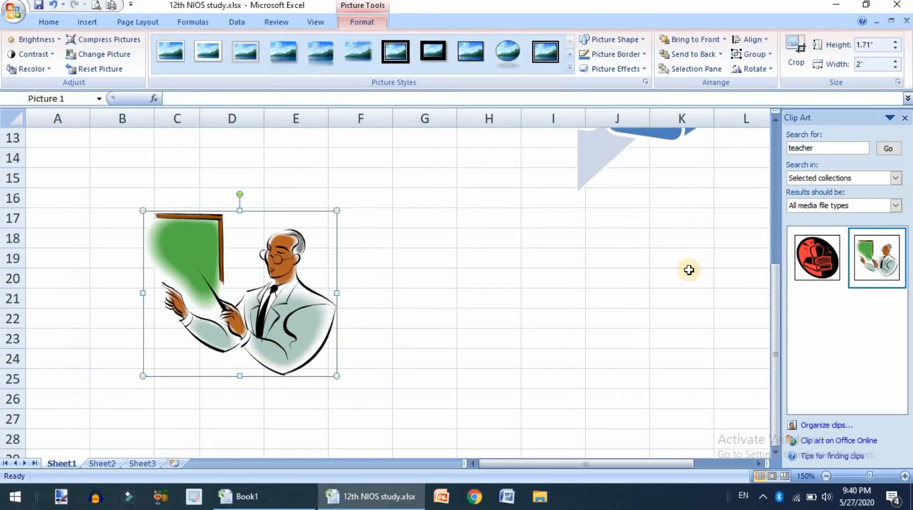
List all available clips, then insert the pumpkin to the right of the teacher and the telephone to the left.
left_click(866, 148)
key("BackSpace")
left_click(883, 153)
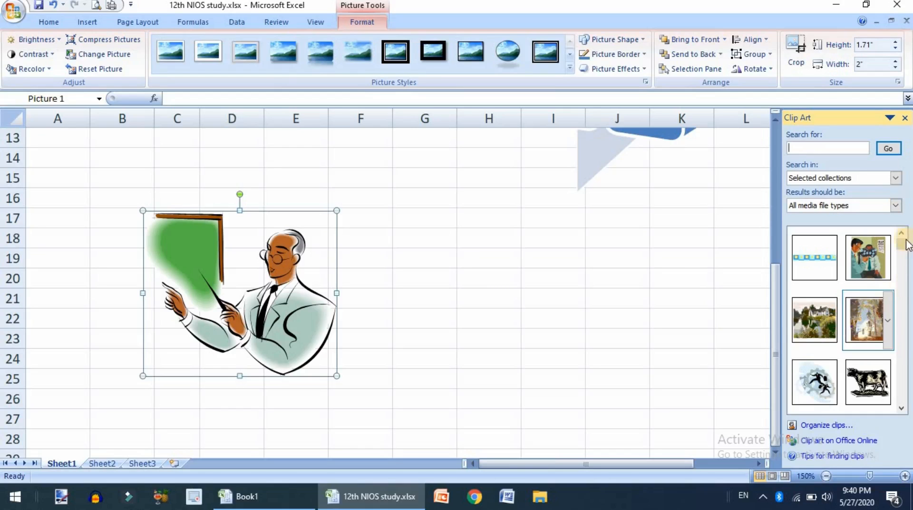
left_click_drag(904, 248, 904, 283)
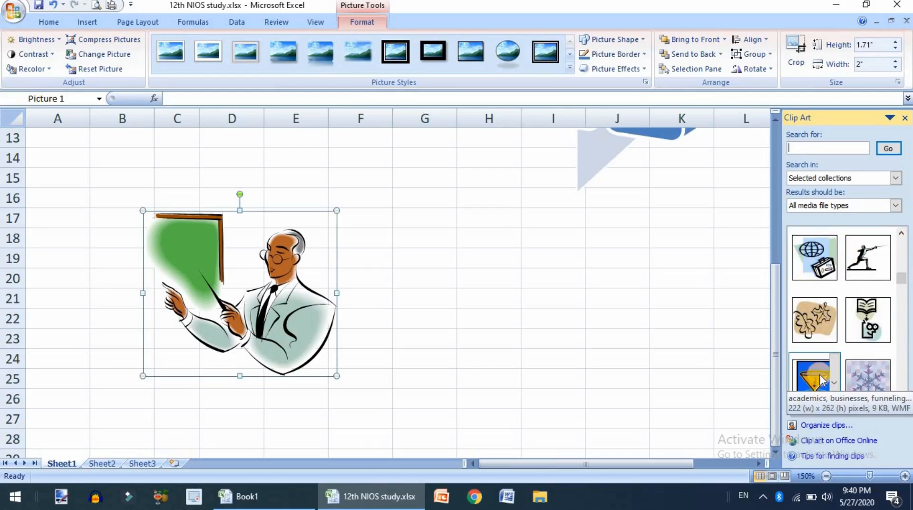
left_click_drag(903, 283, 903, 288)
left_click_drag(863, 322, 573, 248)
left_click_drag(522, 229, 484, 198)
left_click(868, 386)
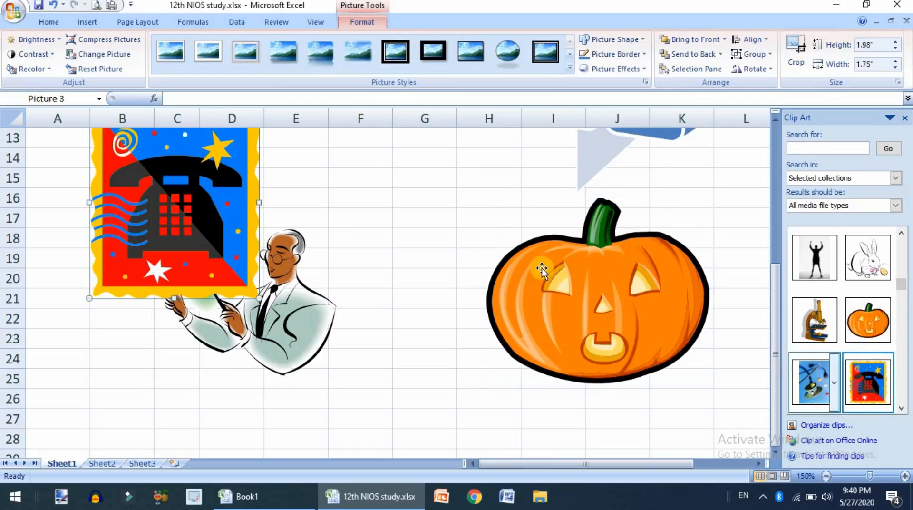
left_click_drag(167, 241, 102, 317)
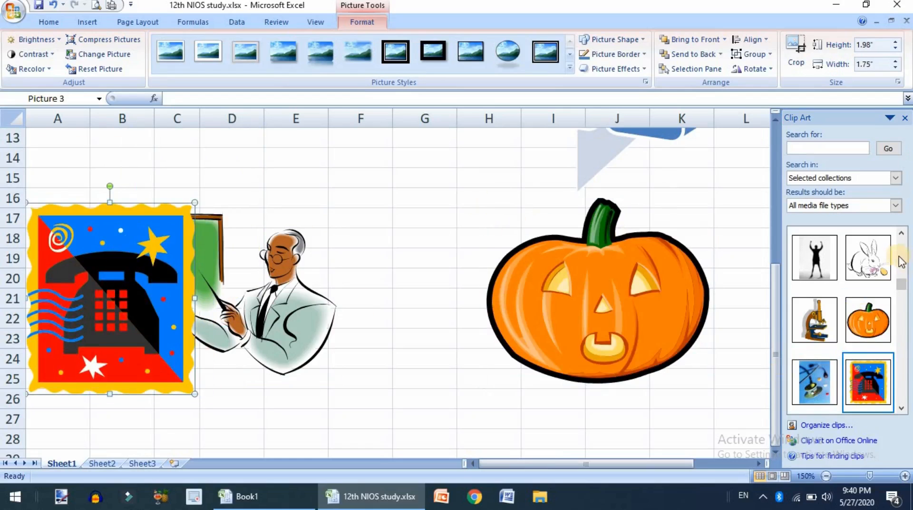
Insert a small dark blue square clip and the tiger clip, placing the tiger between the teacher and the pumpkin.
left_click_drag(902, 282, 904, 399)
left_click(892, 345)
left_click(892, 361)
left_click_drag(901, 323, 903, 283)
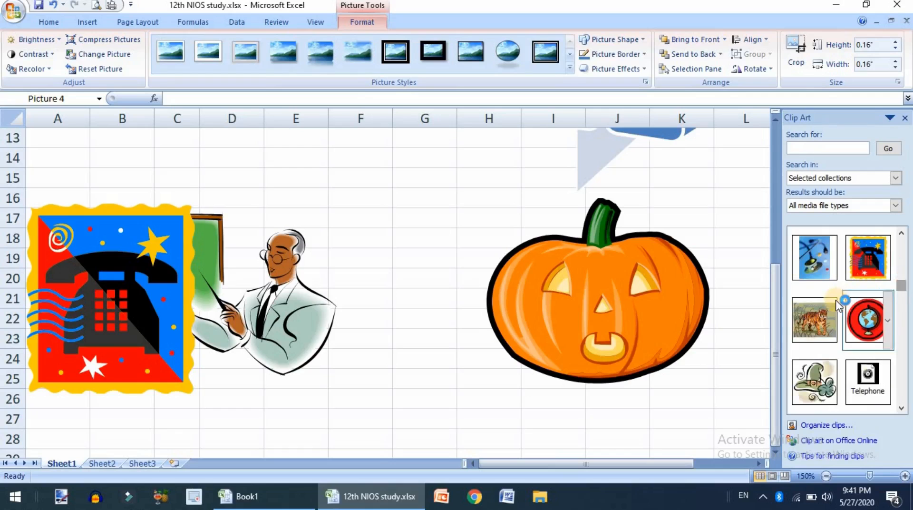
left_click(814, 319)
left_click_drag(169, 236, 395, 254)
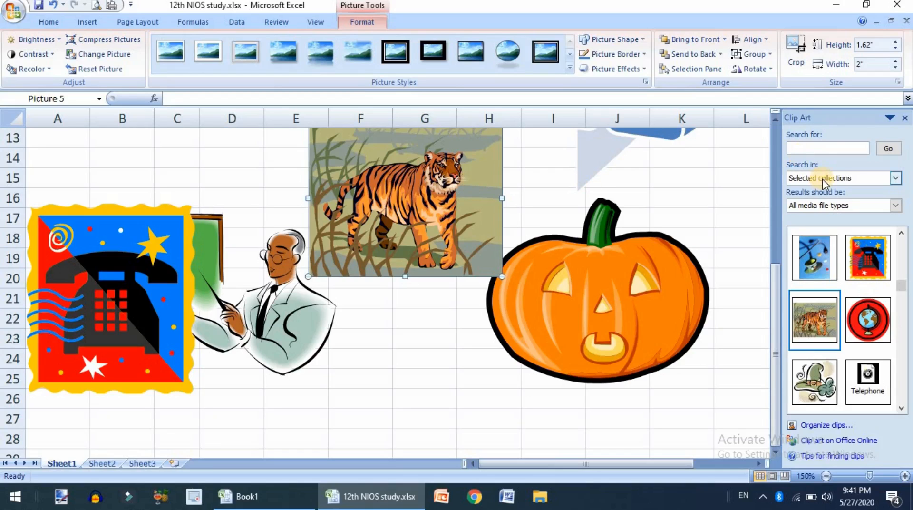
Examine the clip art search options, including the Office Collections categories and the available media types.
left_click(825, 145)
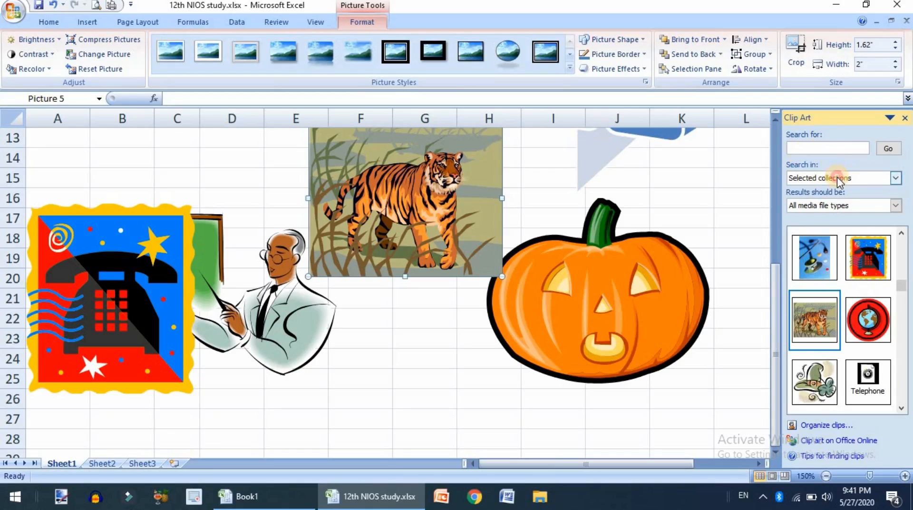
left_click(838, 180)
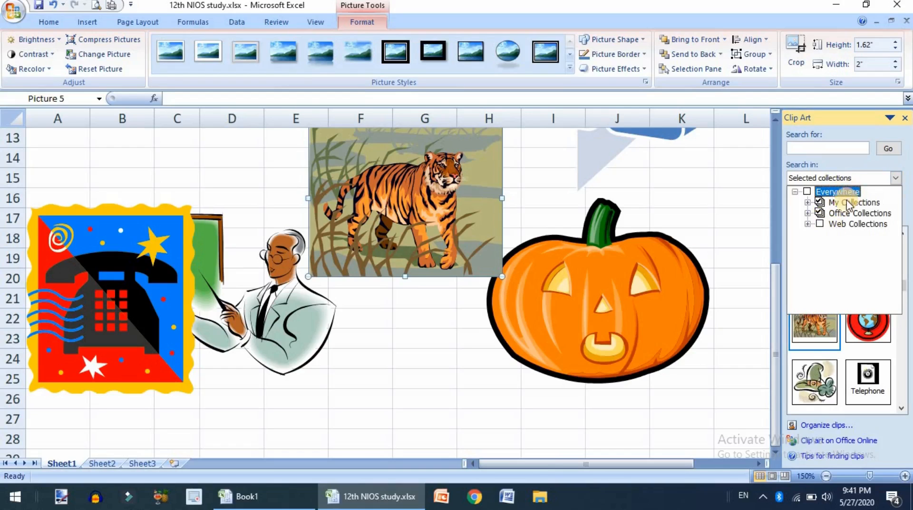
left_click(807, 214)
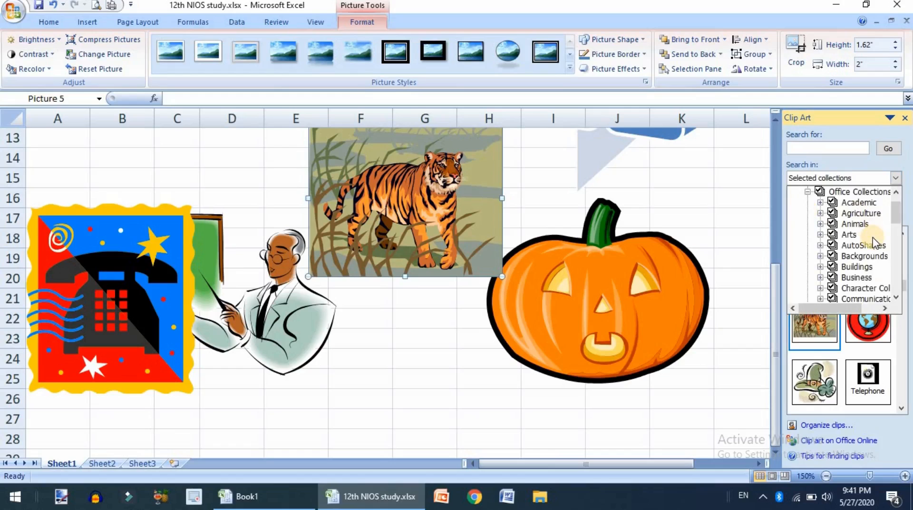
scroll(874, 242, "down", 10)
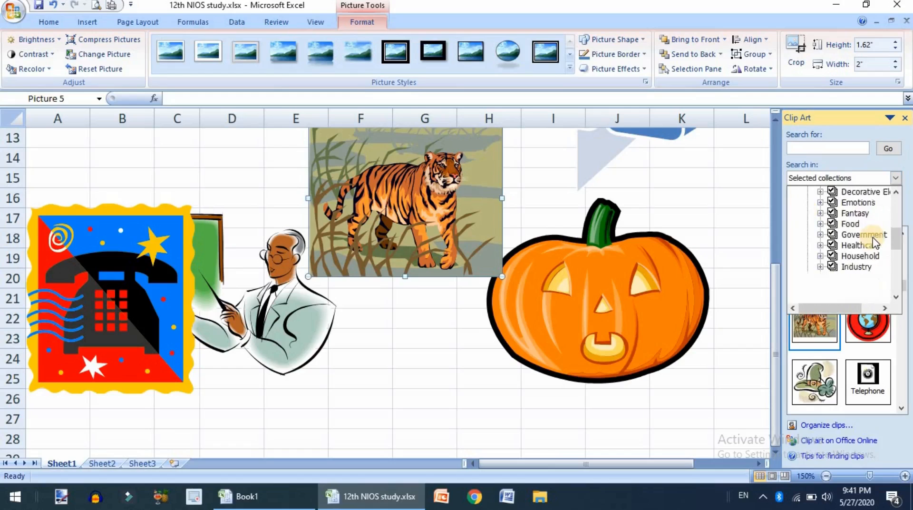
left_click(896, 178)
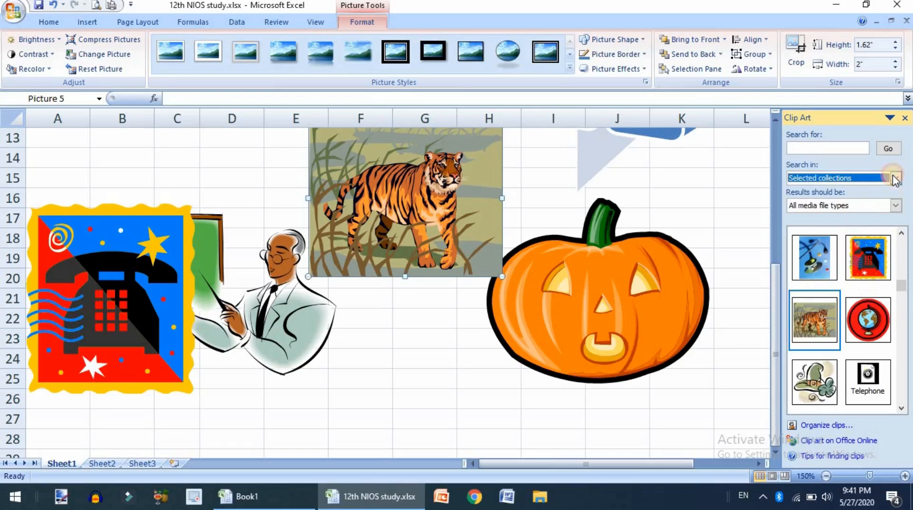
left_click(863, 206)
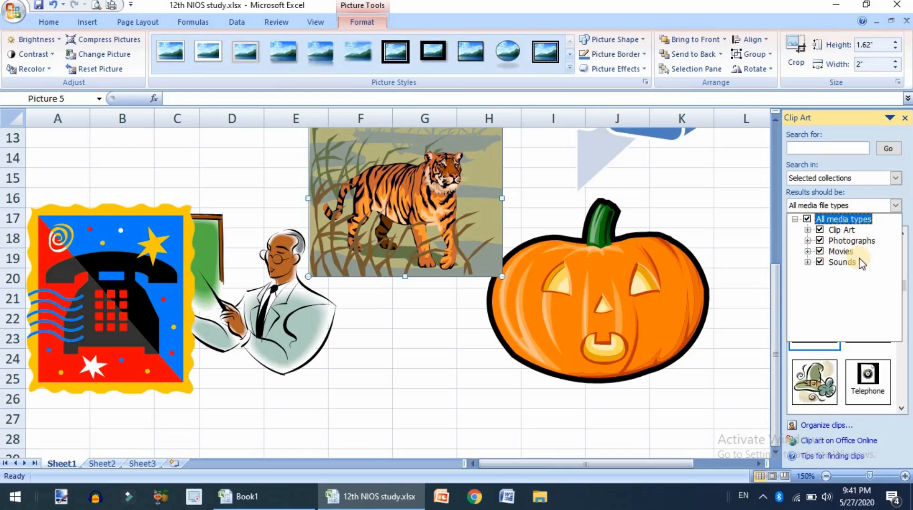
left_click(837, 192)
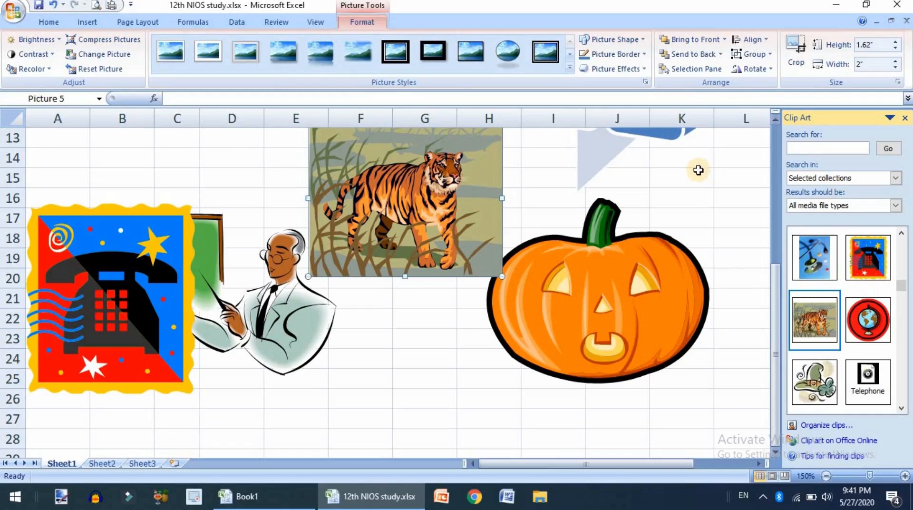
Insert the picture IMG-20190416-WA0002.jpg from the S2 CLASS ALL DATA folder on drive E.
left_click(90, 22)
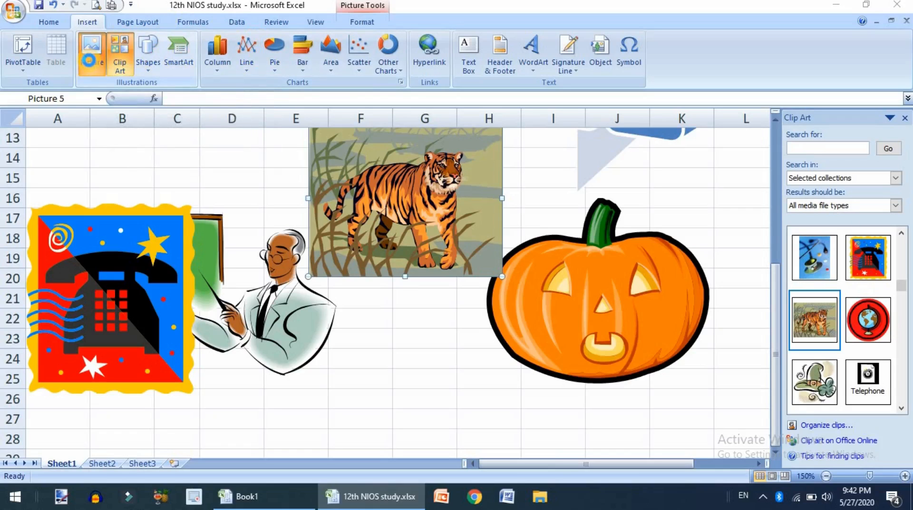
left_click(91, 67)
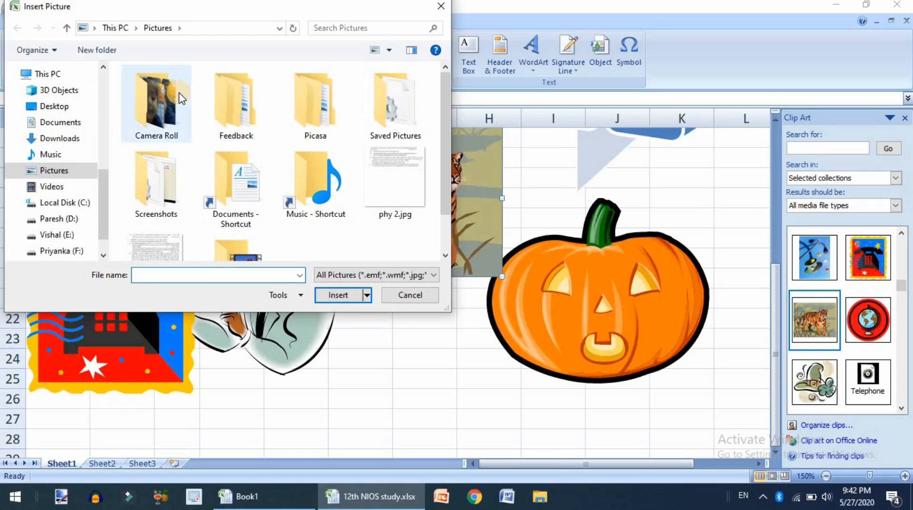
double_click(181, 98)
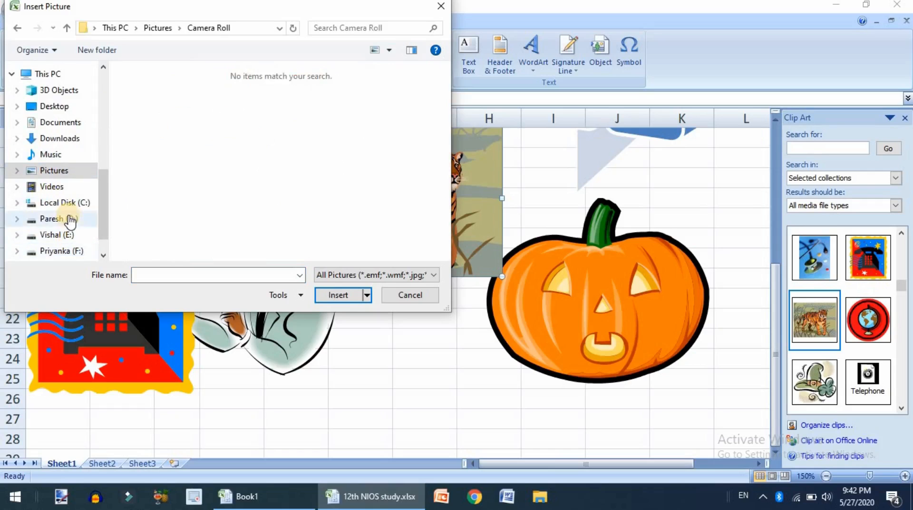
left_click(60, 234)
double_click(167, 117)
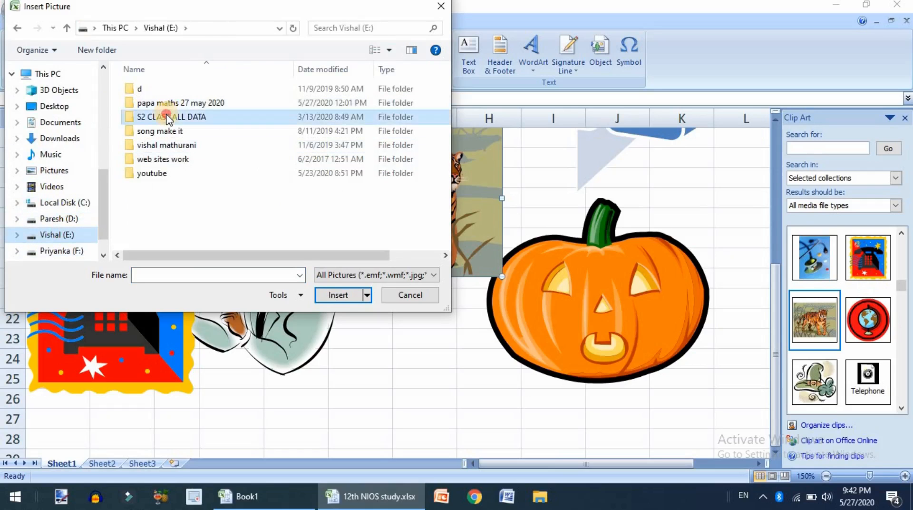
scroll(311, 173, "down", 5)
scroll(311, 173, "down", 10)
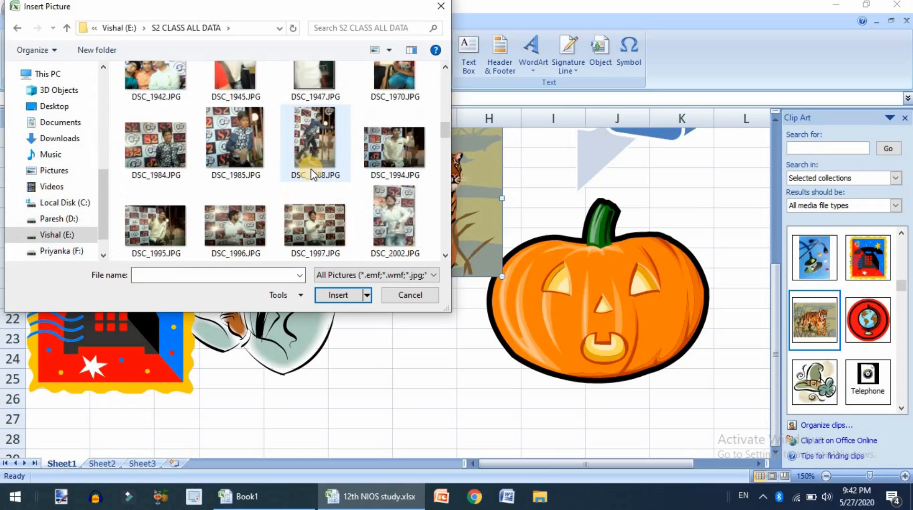
scroll(311, 174, "up", 3)
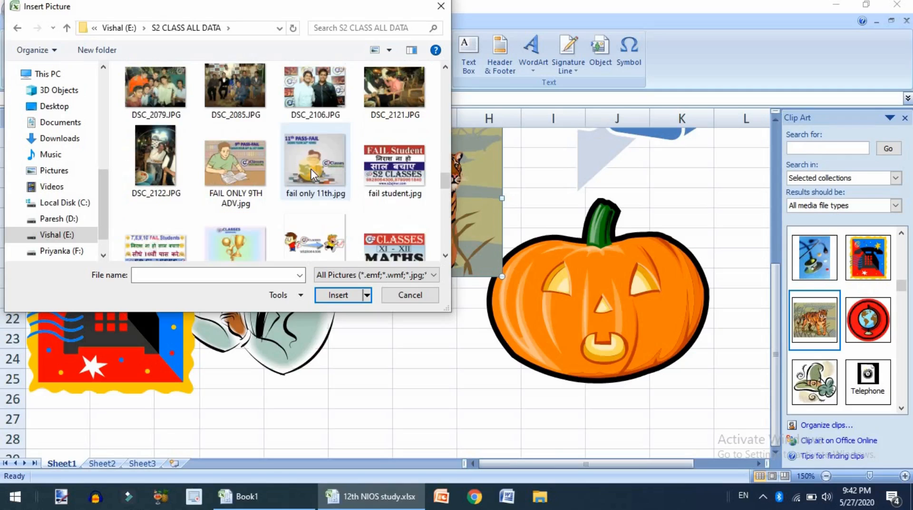
scroll(314, 174, "down", 2)
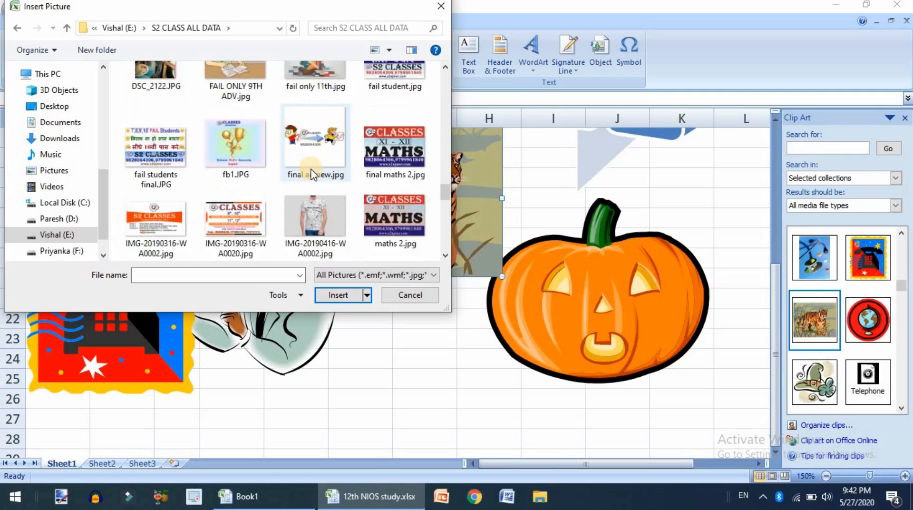
left_click(316, 228)
left_click(334, 298)
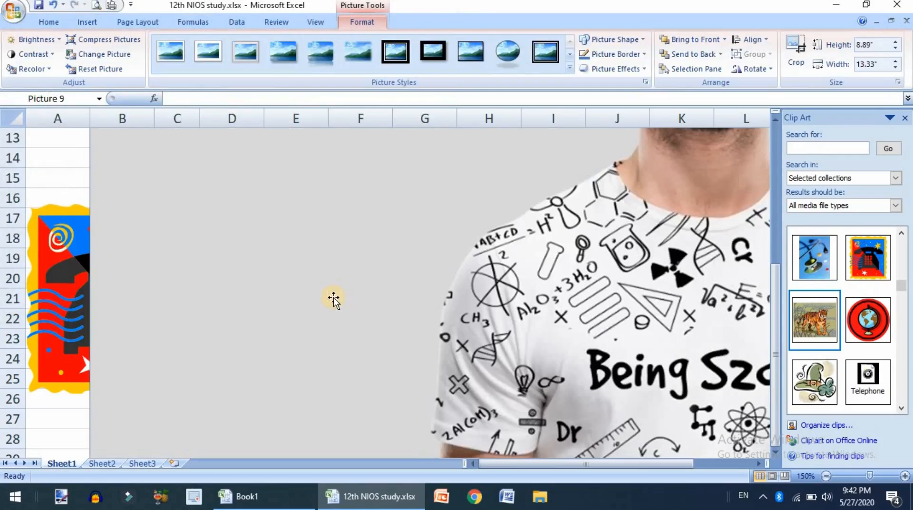
Scale the inserted T-shirt picture down to about 6.87" high by 10.3" wide, with its upper-left corner near cell D12.
scroll(334, 298, "down", 2)
scroll(422, 295, "up", 1)
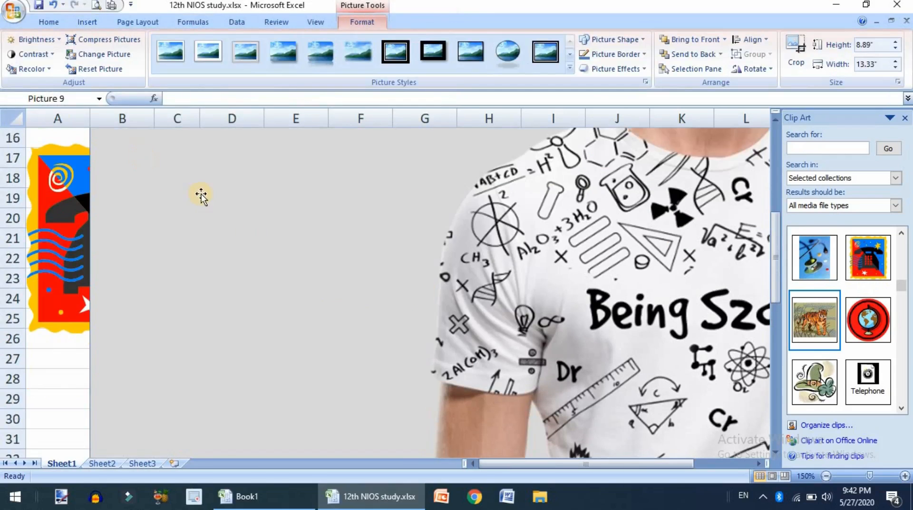
scroll(201, 194, "up", 3)
left_click_drag(89, 247, 297, 345)
left_click_drag(473, 385, 254, 206)
left_click_drag(75, 167, 470, 260)
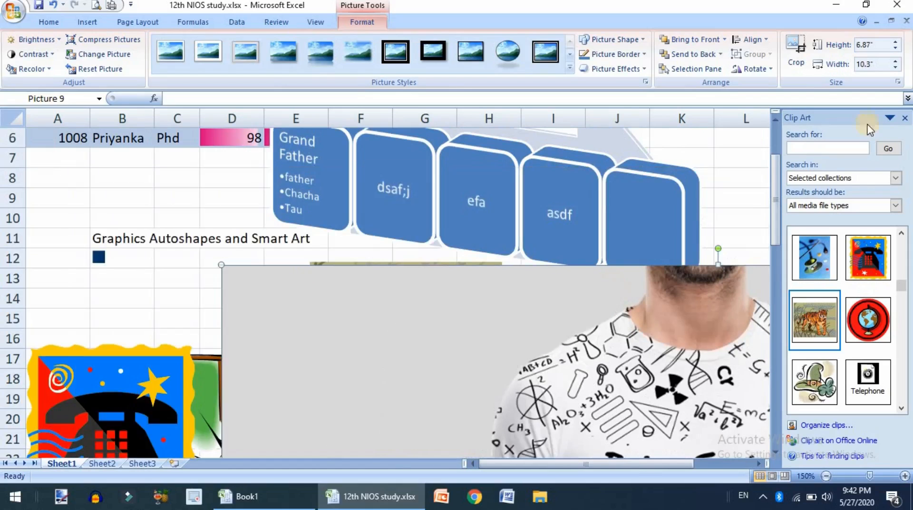
Close the Clip Art pane, shrink the T-shirt picture to about 5.18" by 7.77", and move it up over columns A–M.
left_click(906, 119)
left_click_drag(240, 271, 415, 347)
left_click_drag(626, 382, 364, 176)
left_click_drag(278, 232, 278, 164)
left_click_drag(374, 251, 371, 212)
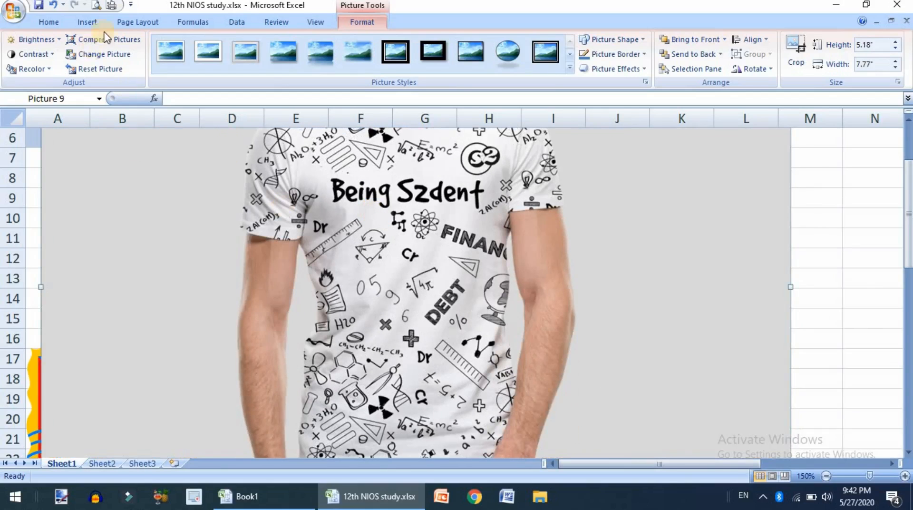
Browse the pictures in the S2 CLASS ALL DATA folder without inserting another one.
left_click(69, 24)
left_click(79, 50)
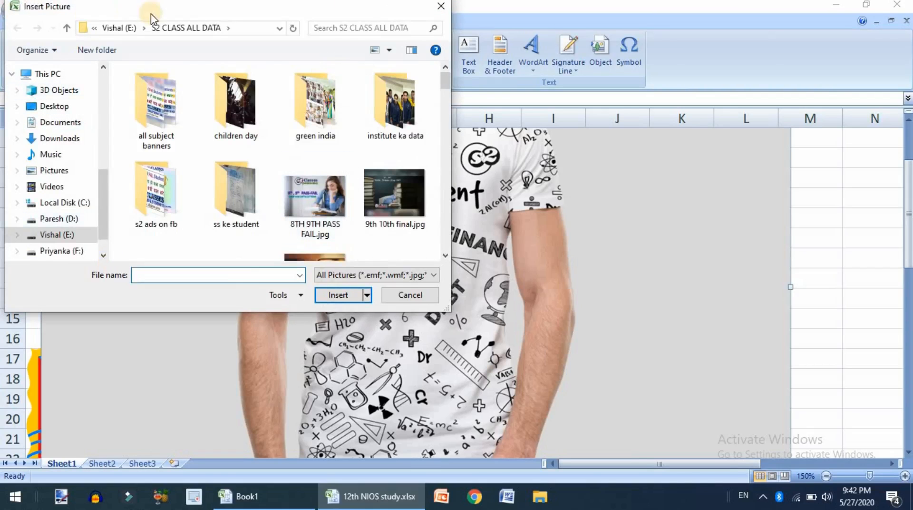
scroll(250, 169, "down", 10)
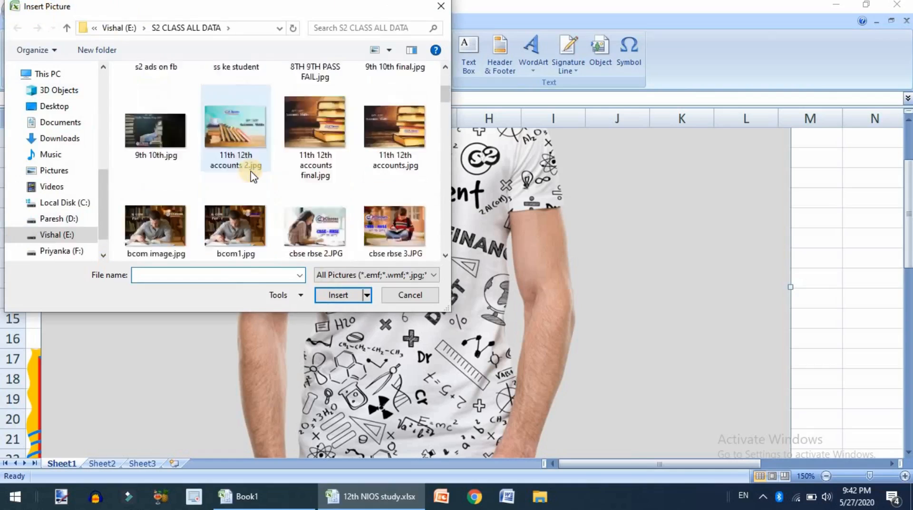
scroll(250, 170, "down", 15)
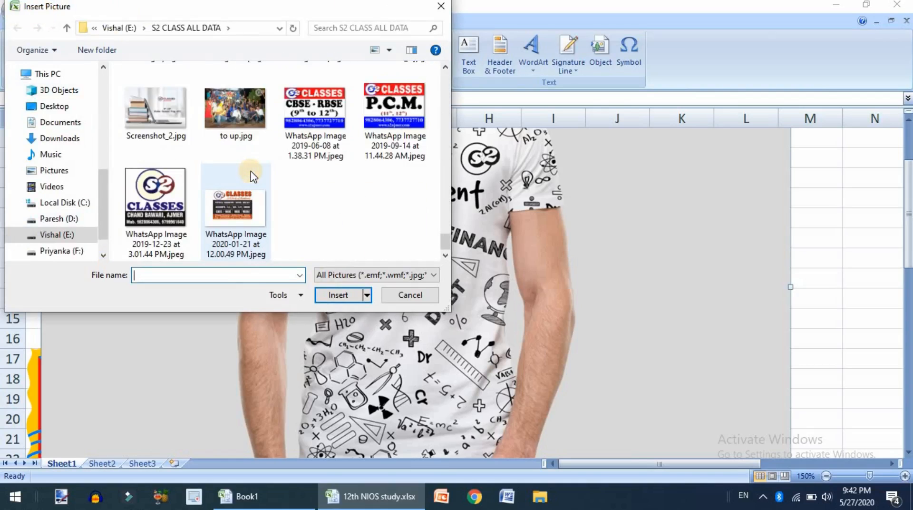
scroll(252, 176, "up", 3)
scroll(252, 176, "down", 3)
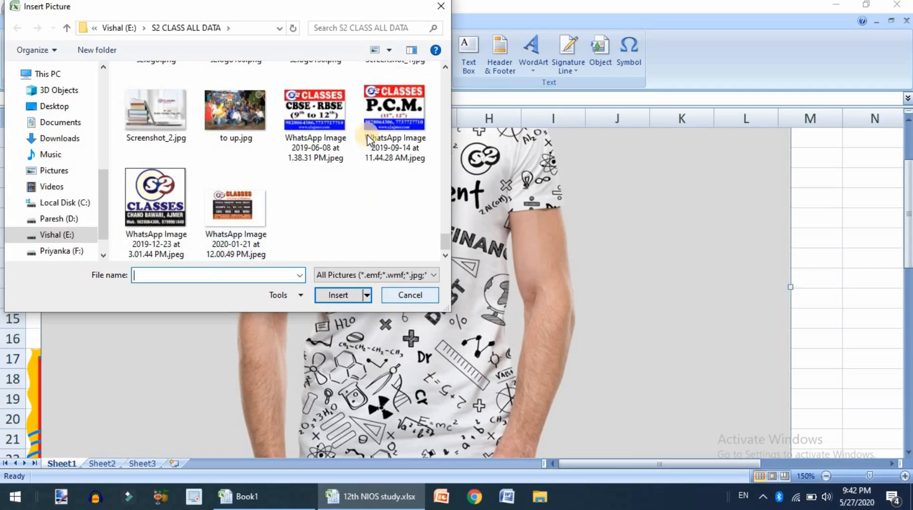
scroll(367, 136, "up", 5)
scroll(366, 135, "up", 10)
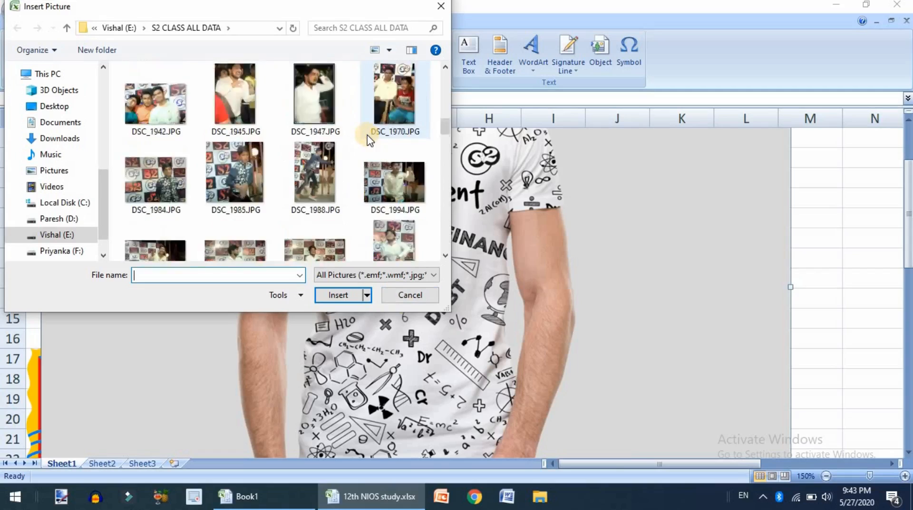
left_click(438, 9)
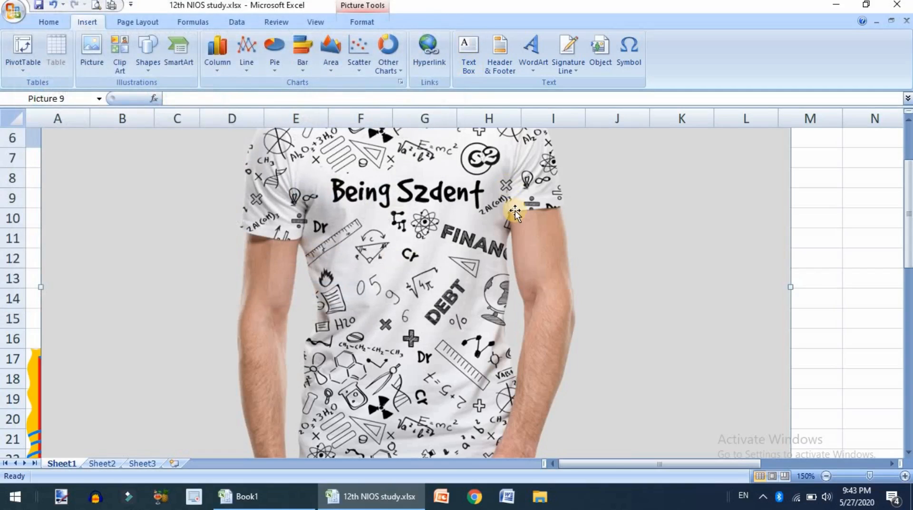